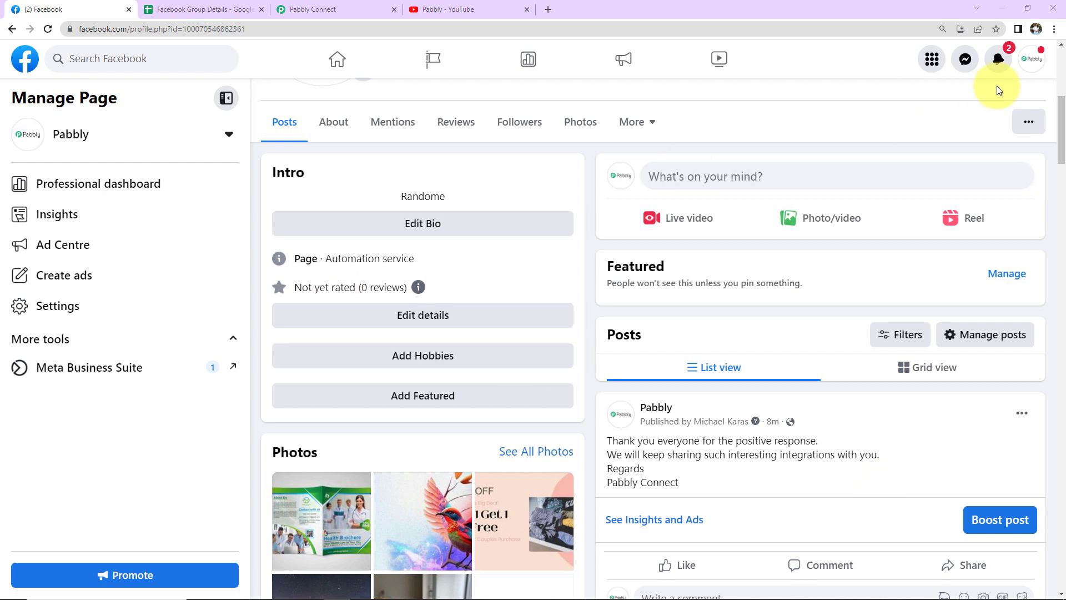
Step: Open the Pabbly Tech group from the personal Facebook profile and view the Facebook Group Details spreadsheet
left_click(1031, 58)
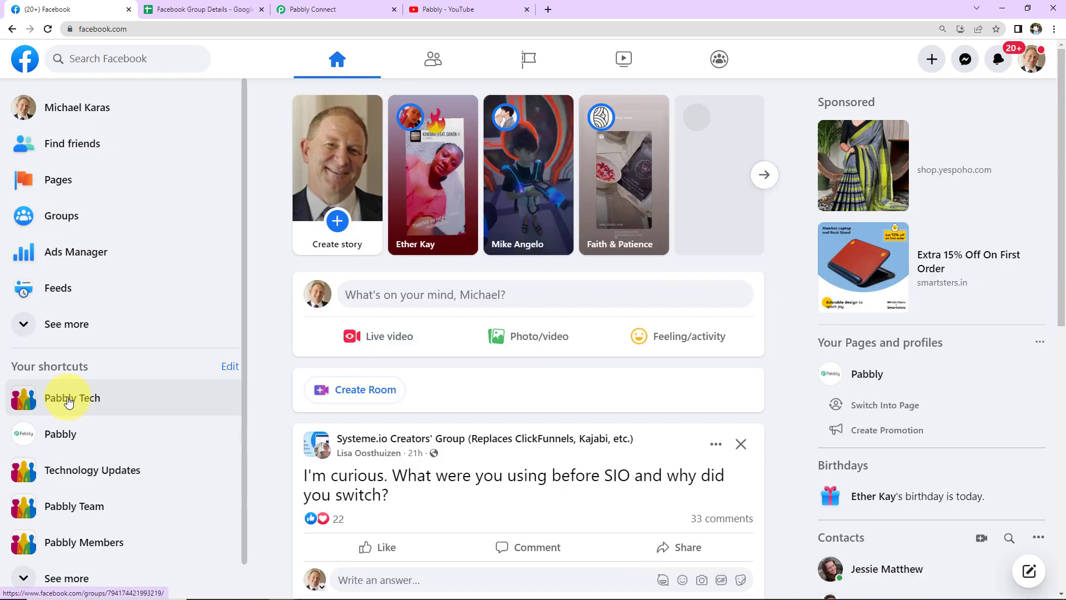
left_click(69, 400)
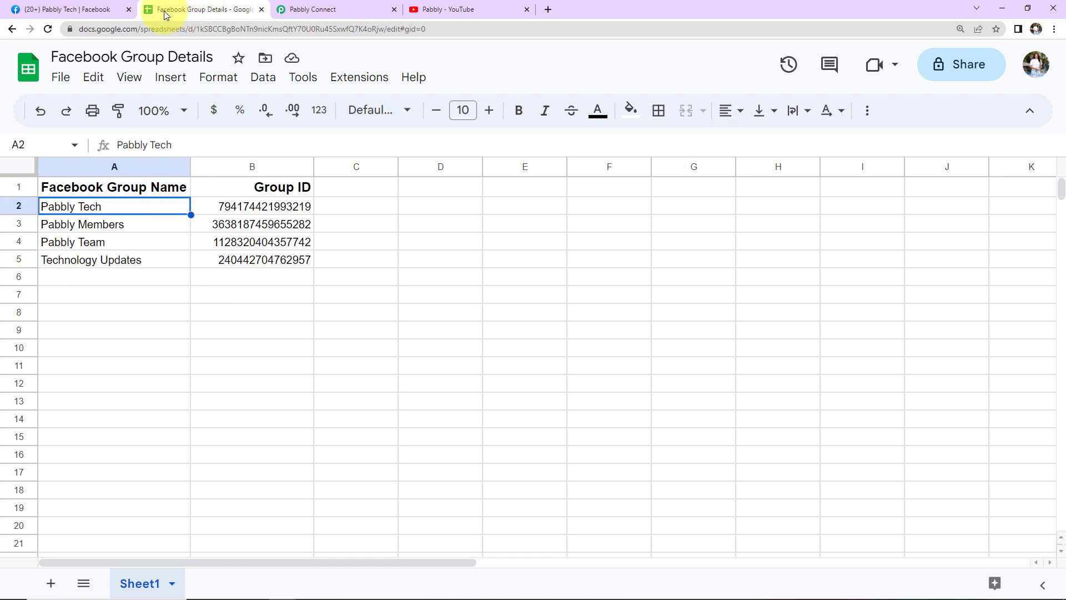
left_click(71, 9)
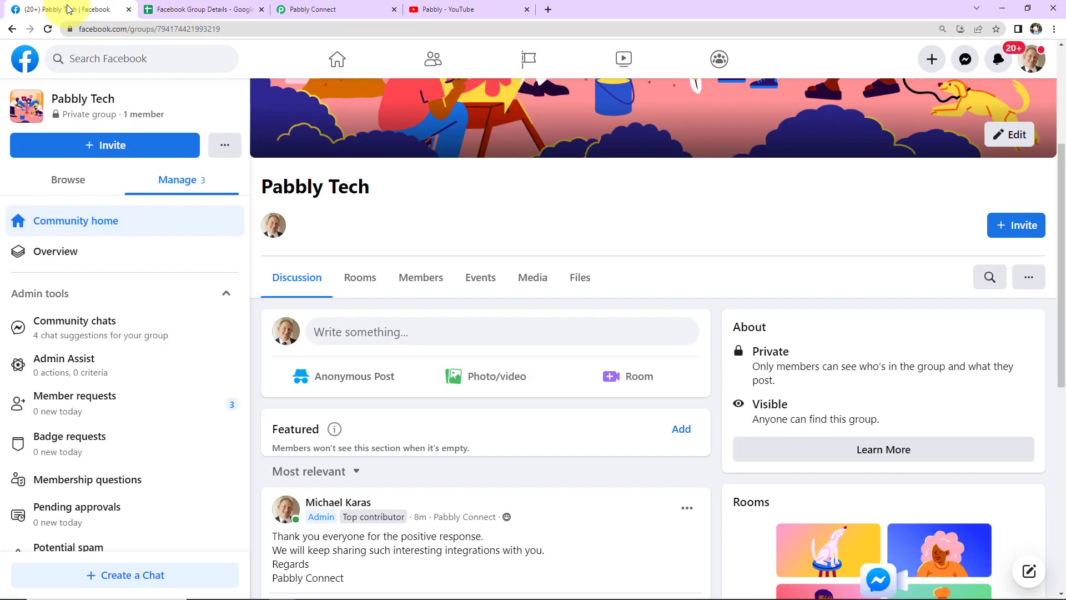
left_click(224, 11)
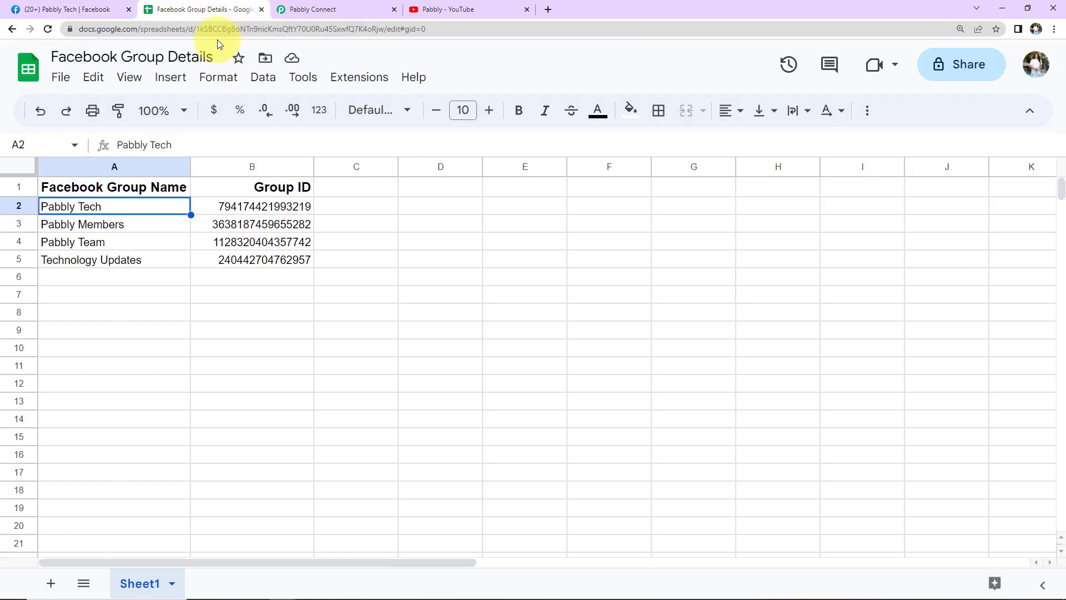
Step: Switch to Pabbly Connect and create a workflow named "Post Facebook Page Post to Multiple Facebook Groups"
left_click(311, 10)
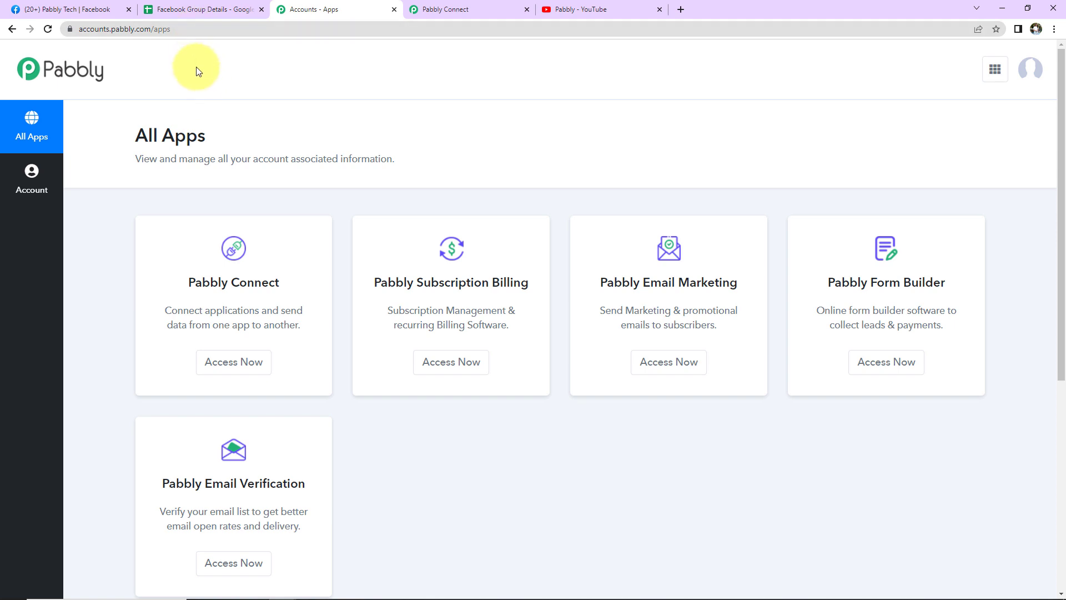
key("ctrl+w")
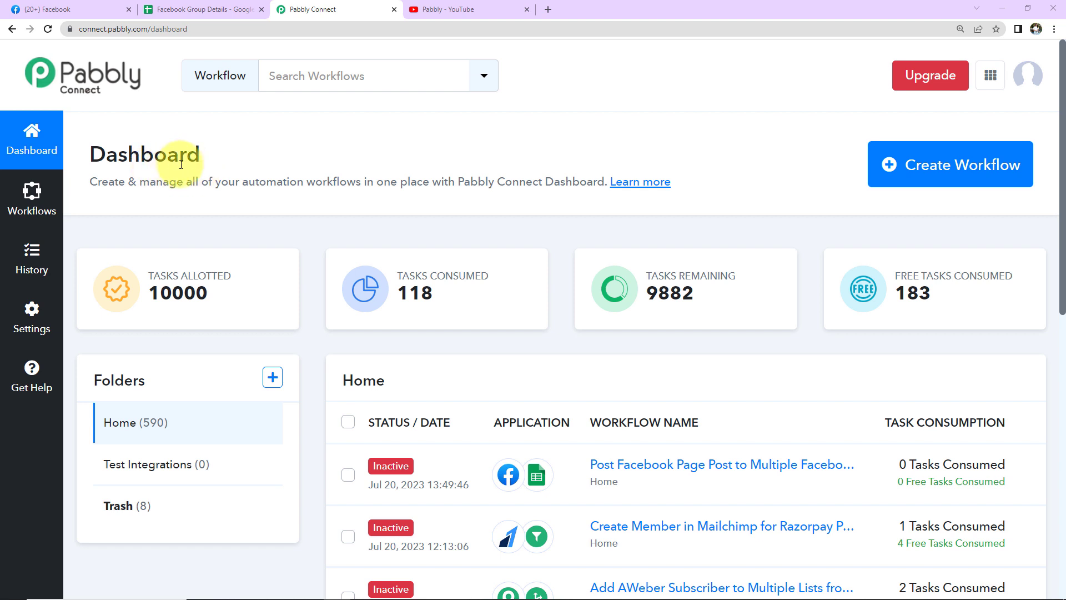
left_click(1005, 177)
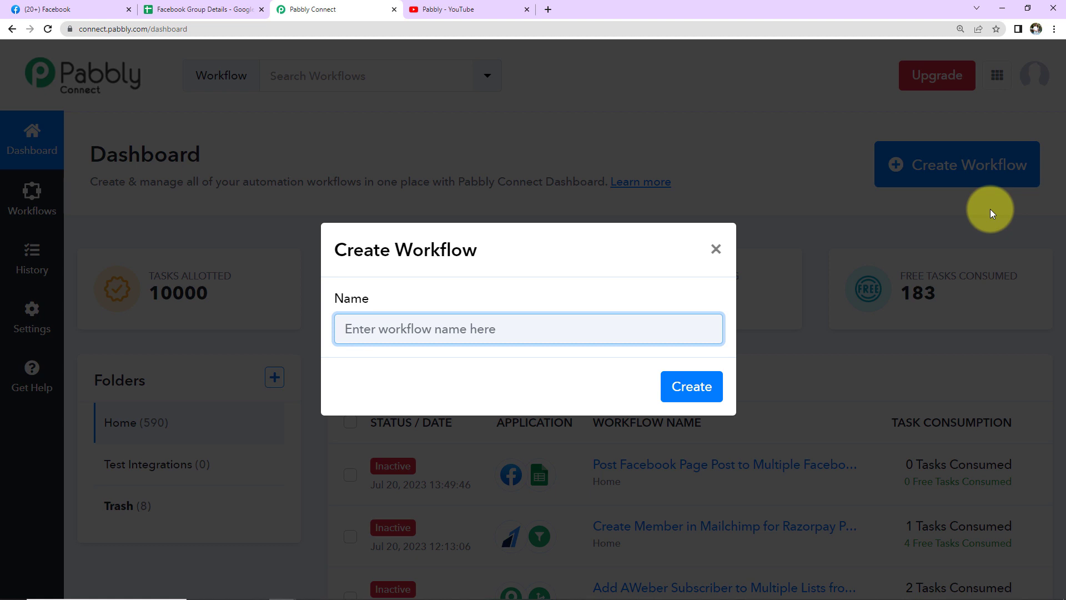
type("Post Facebook Page Post to Multiple Facebook Groups")
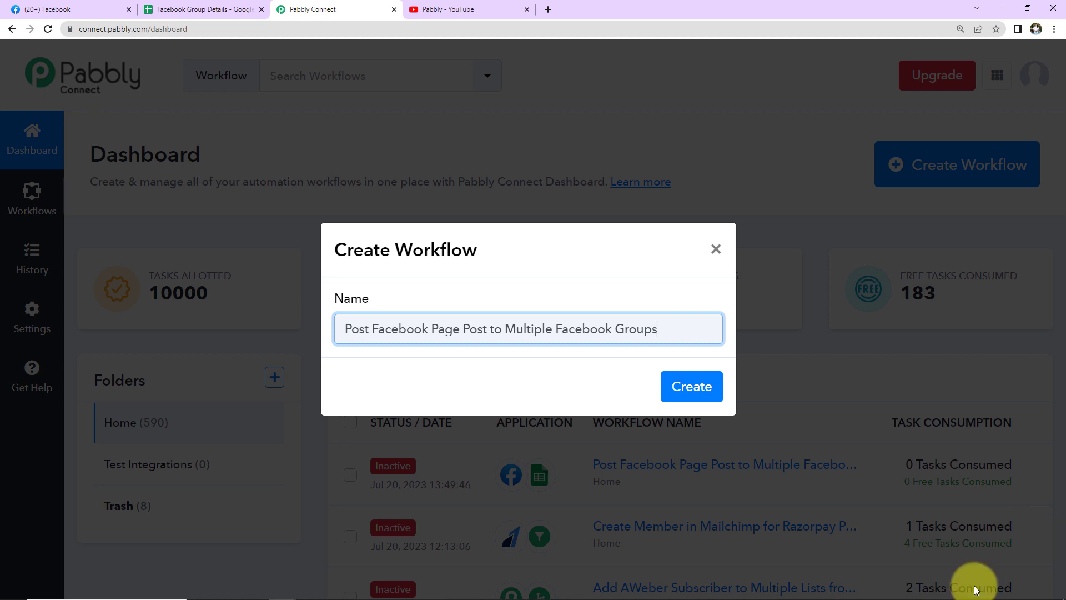
left_click(692, 389)
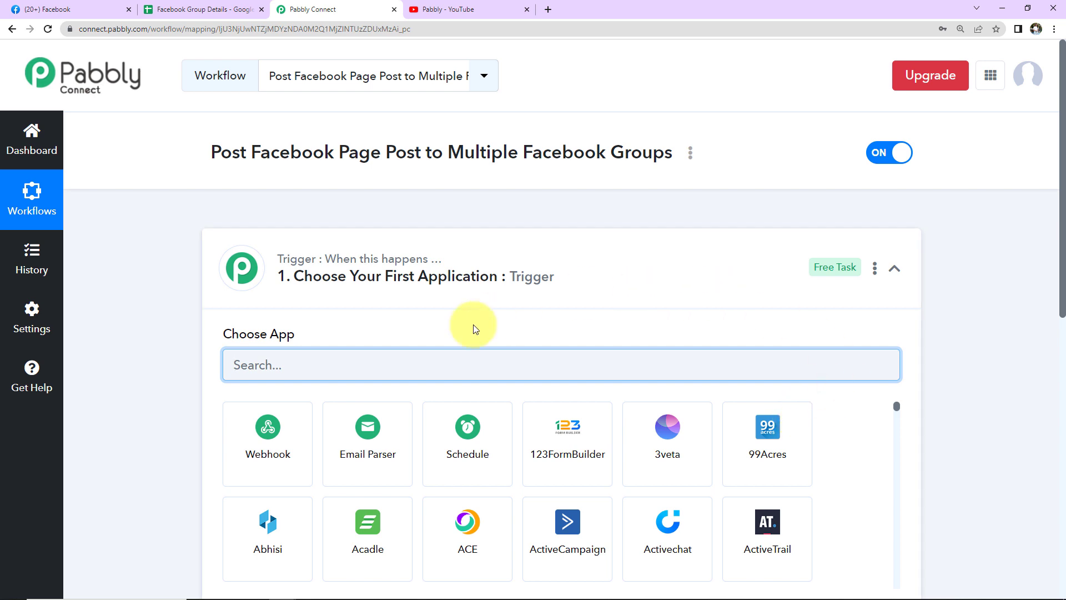
Step: Look over the trigger and action sections of the new workflow
scroll(561, 315, "down", 2)
scroll(563, 352, "down", 2)
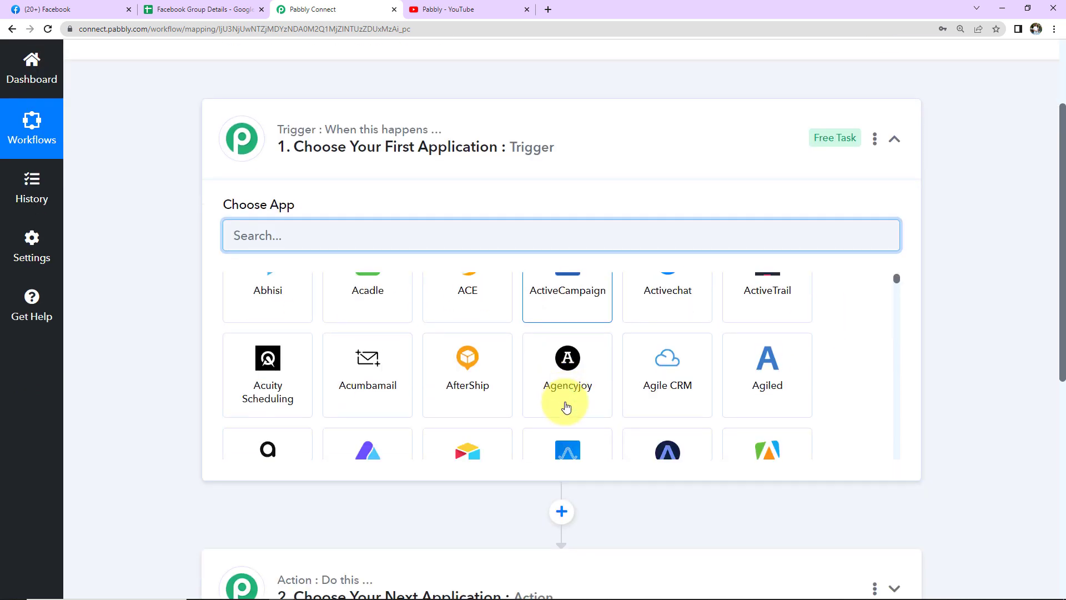
scroll(558, 543, "down", 2)
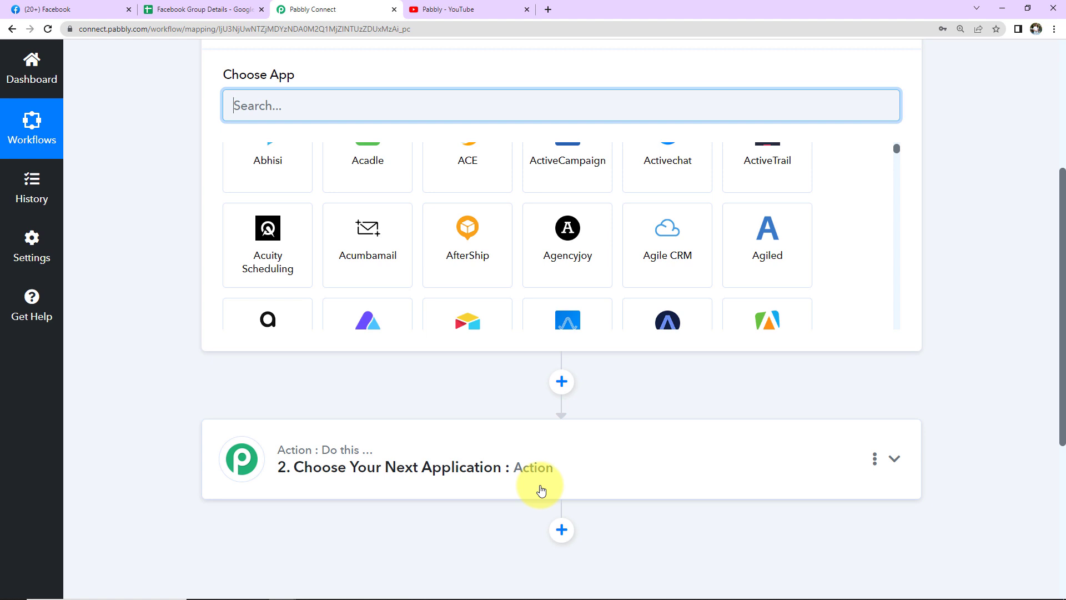
scroll(542, 490, "up", 4)
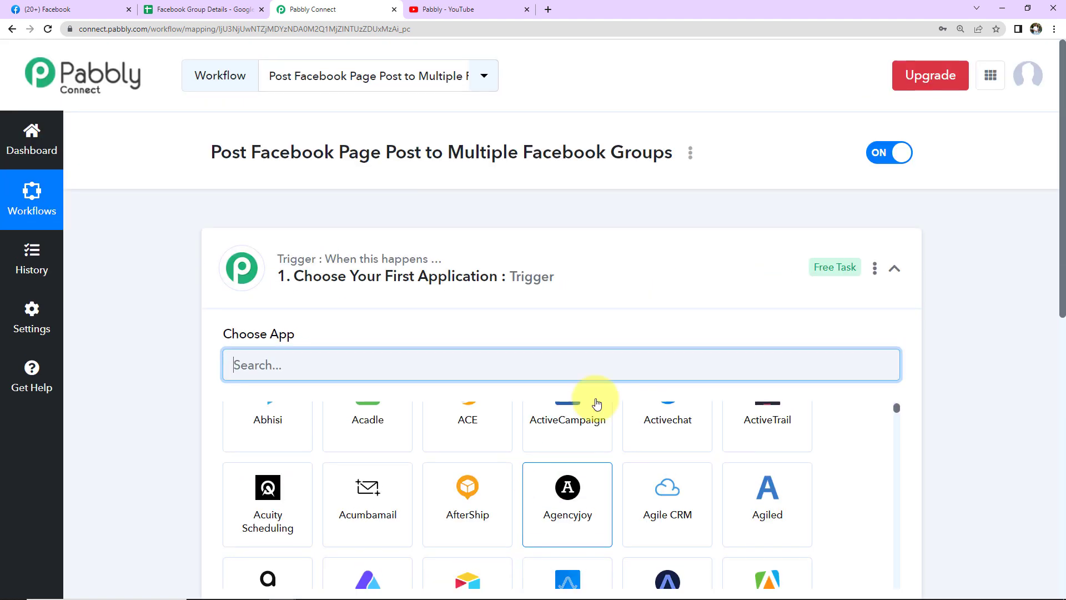
scroll(697, 302, "down", 4)
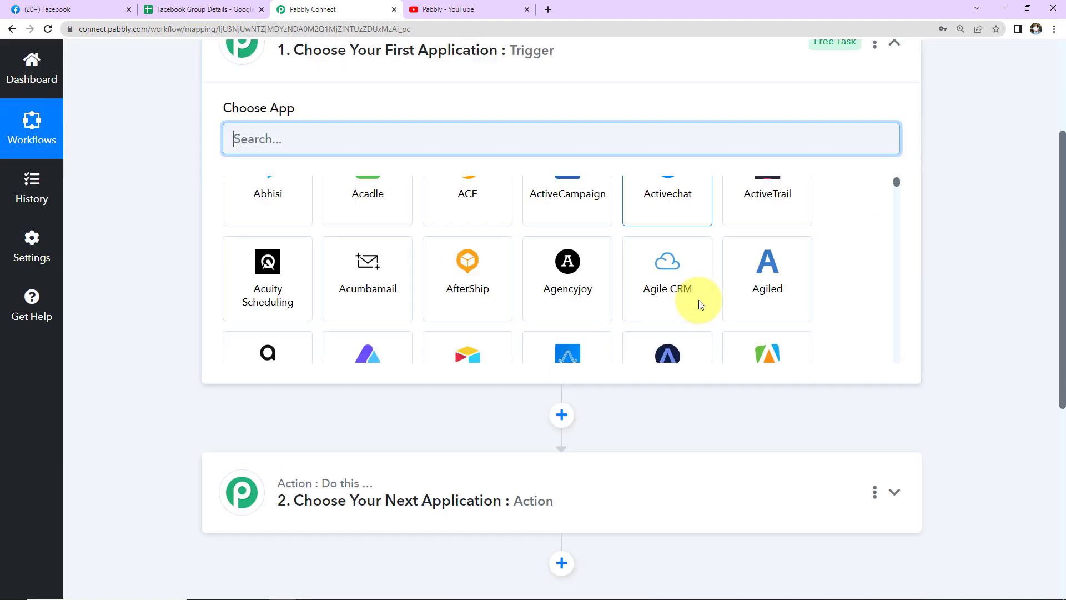
mouse_move(372, 455)
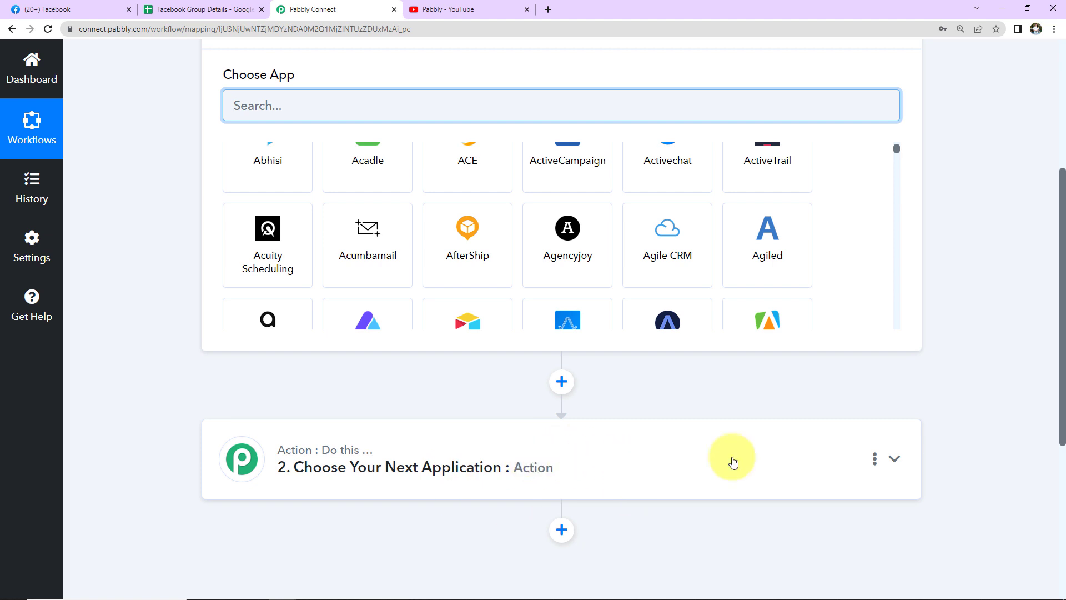
scroll(1012, 415, "up", 4)
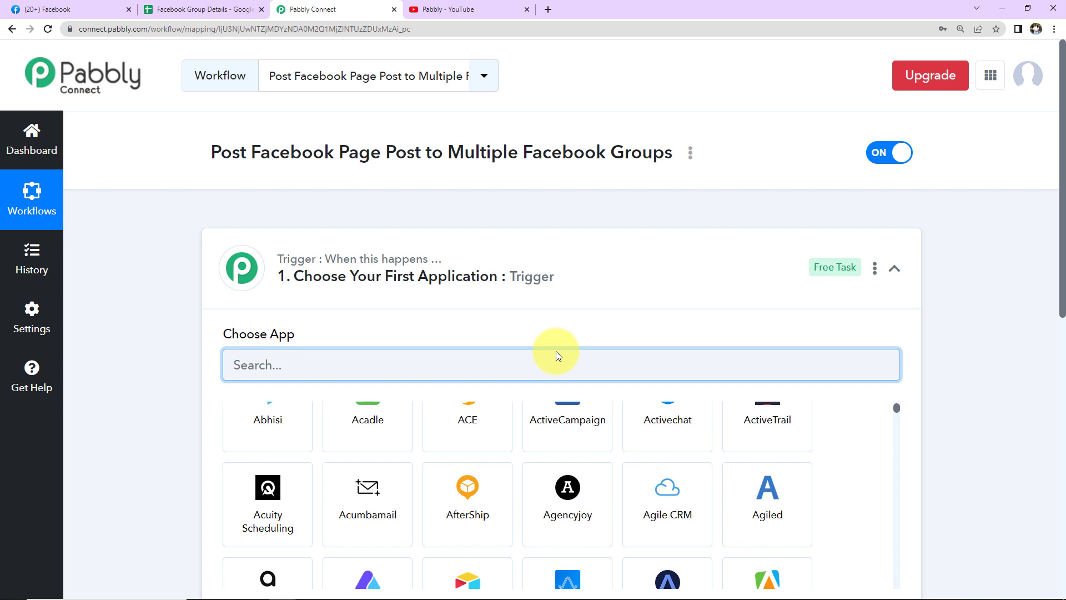
Step: Set the workflow's trigger application to Facebook Pages with New Post as the trigger event
type("facebook")
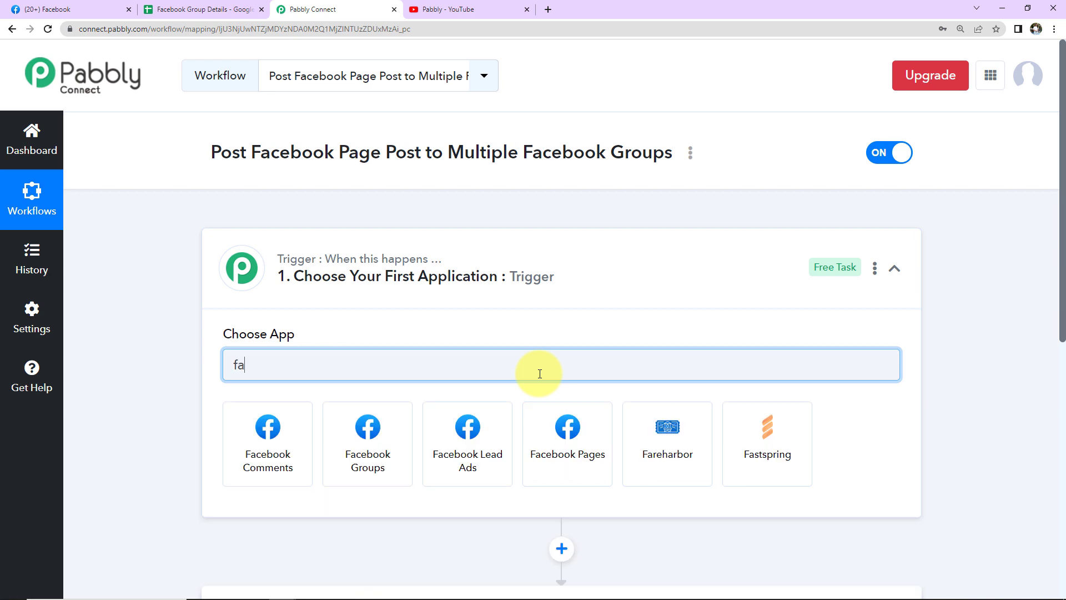
left_click(561, 432)
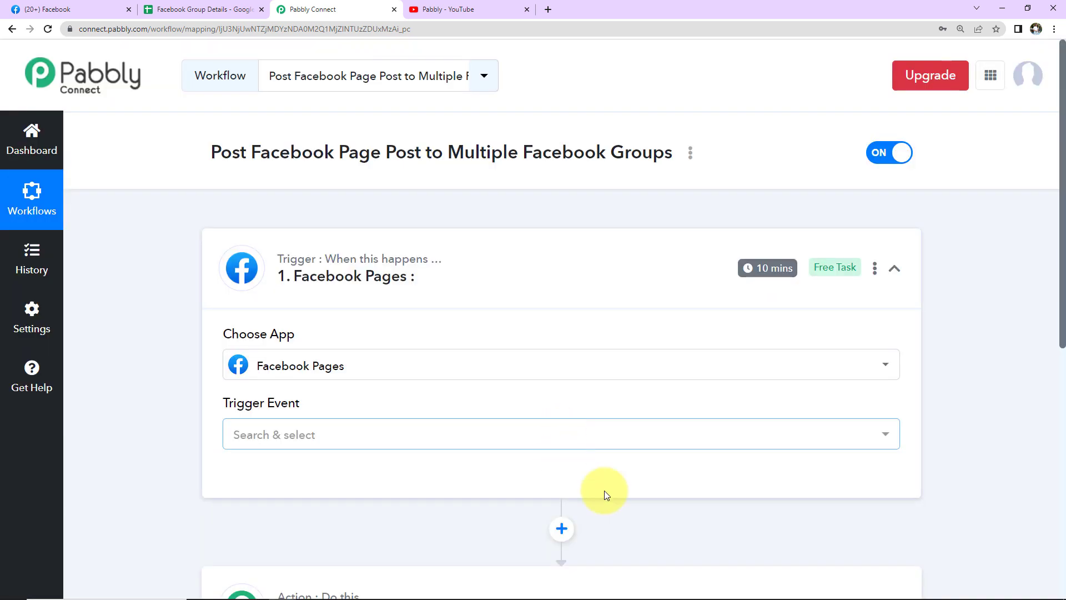
mouse_move(285, 400)
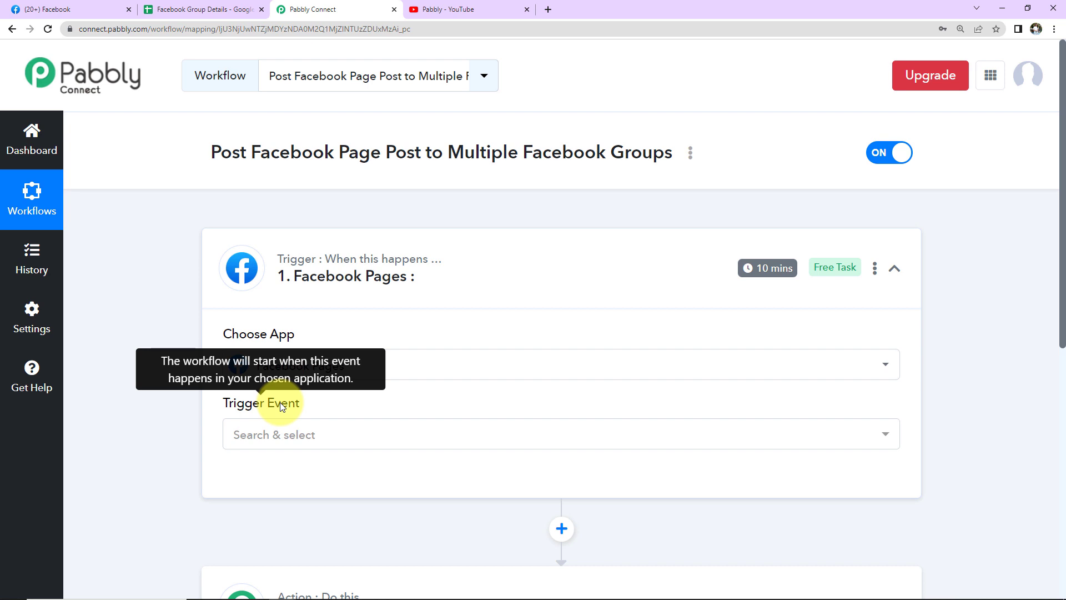
left_click(274, 435)
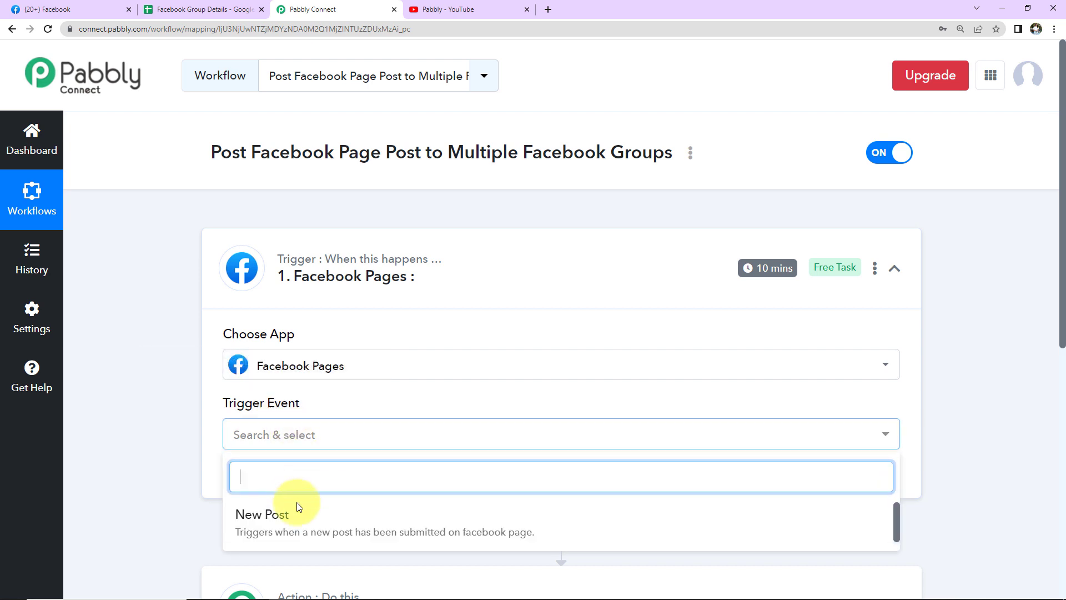
left_click(297, 518)
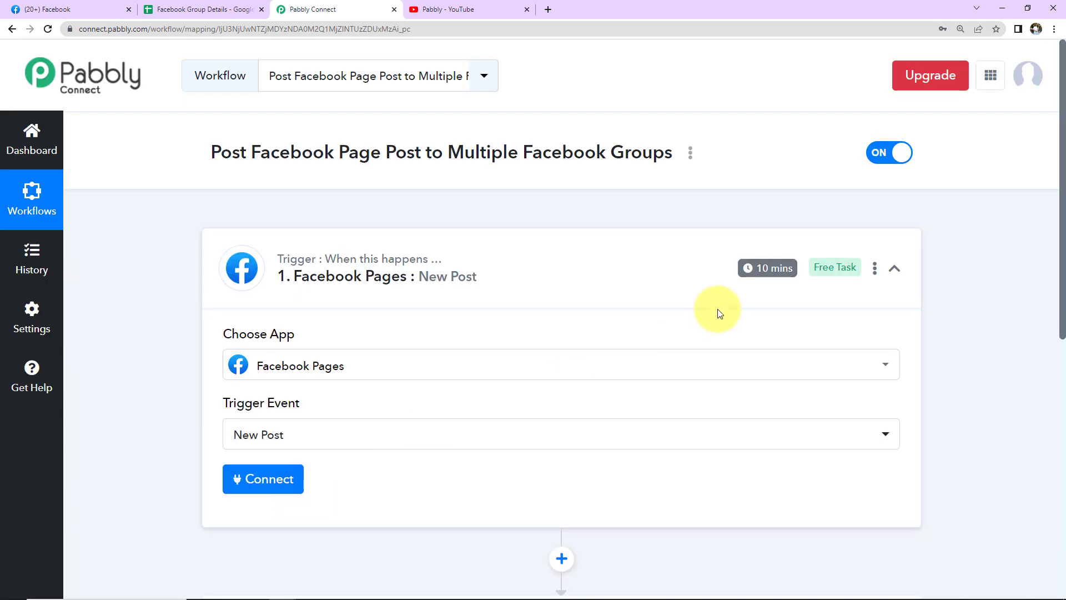
Step: Connect the trigger to Facebook Pages through a new connection and authorize it with the Facebook account
mouse_move(769, 268)
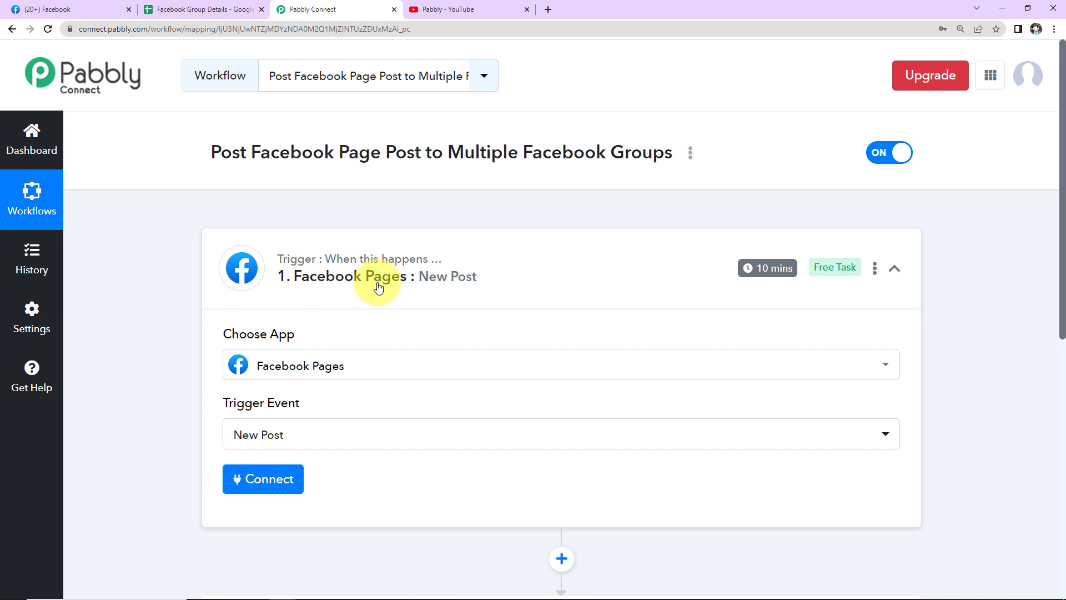
left_click(249, 488)
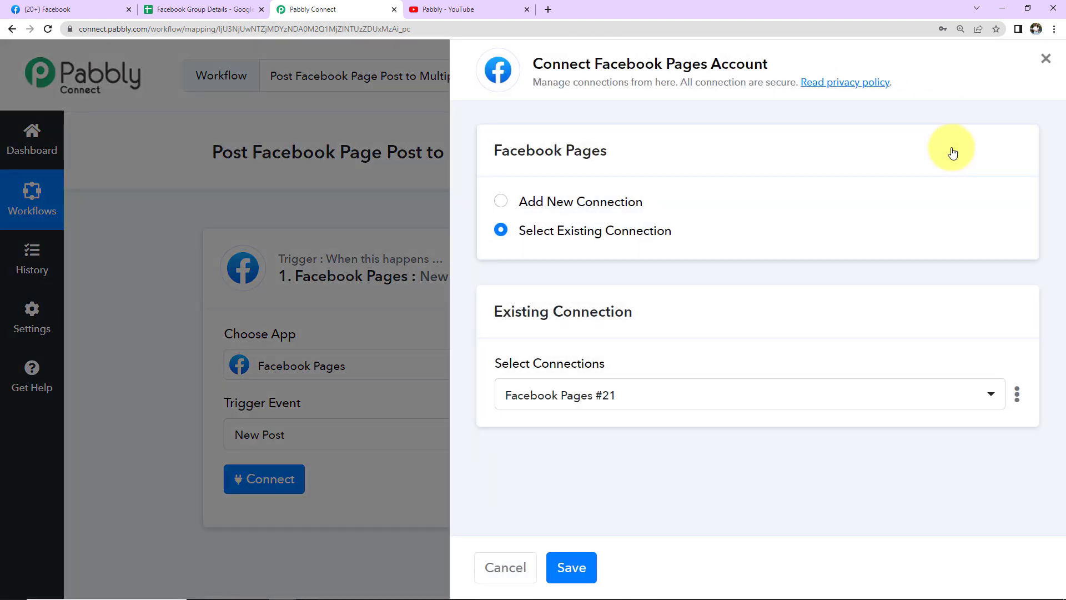
left_click_drag(595, 64, 708, 69)
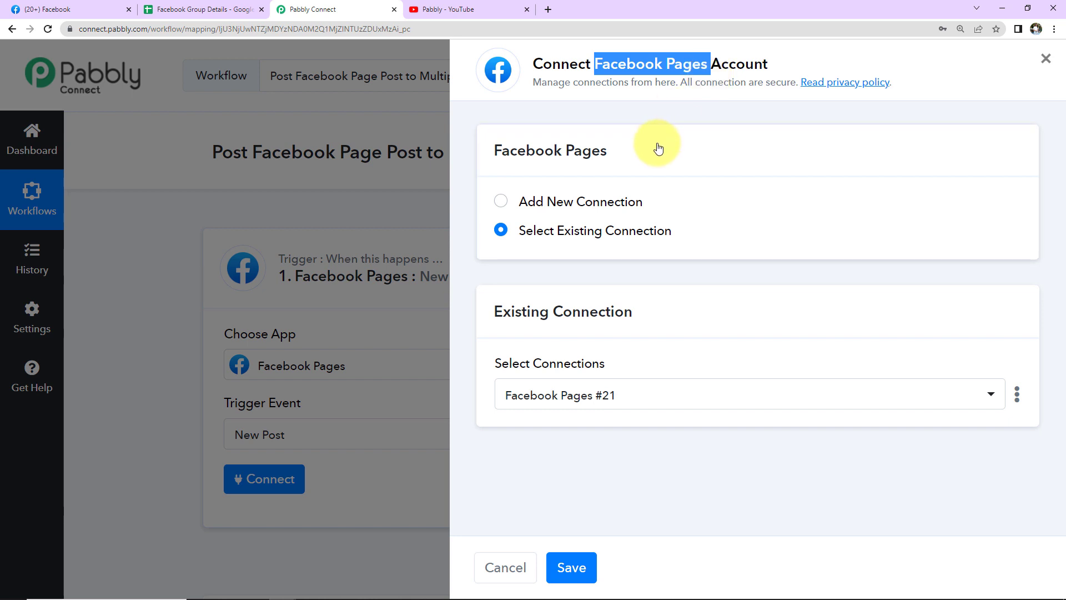
left_click(501, 205)
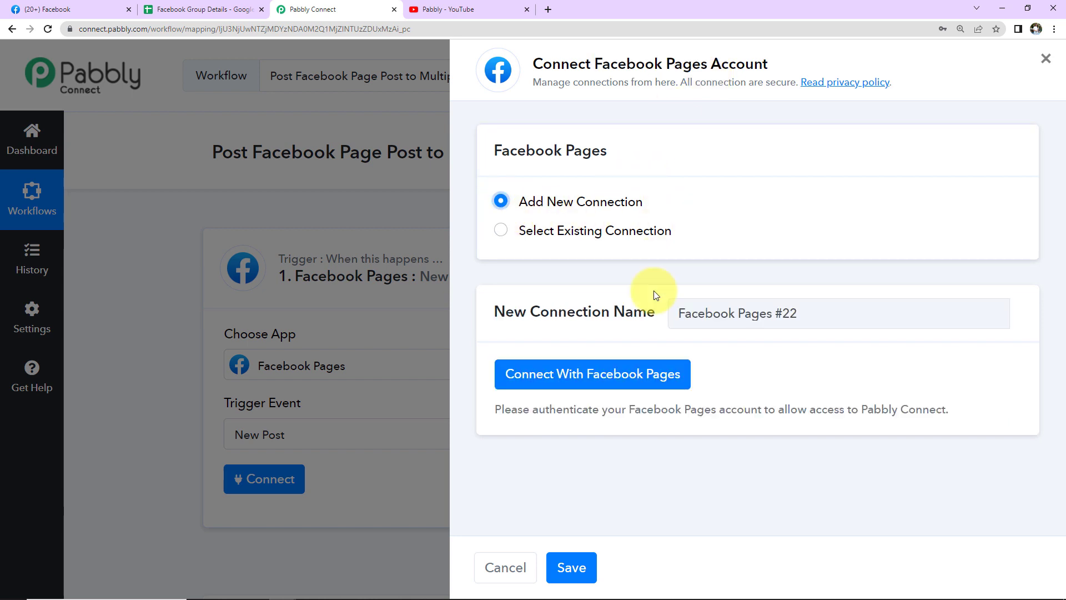
left_click(594, 374)
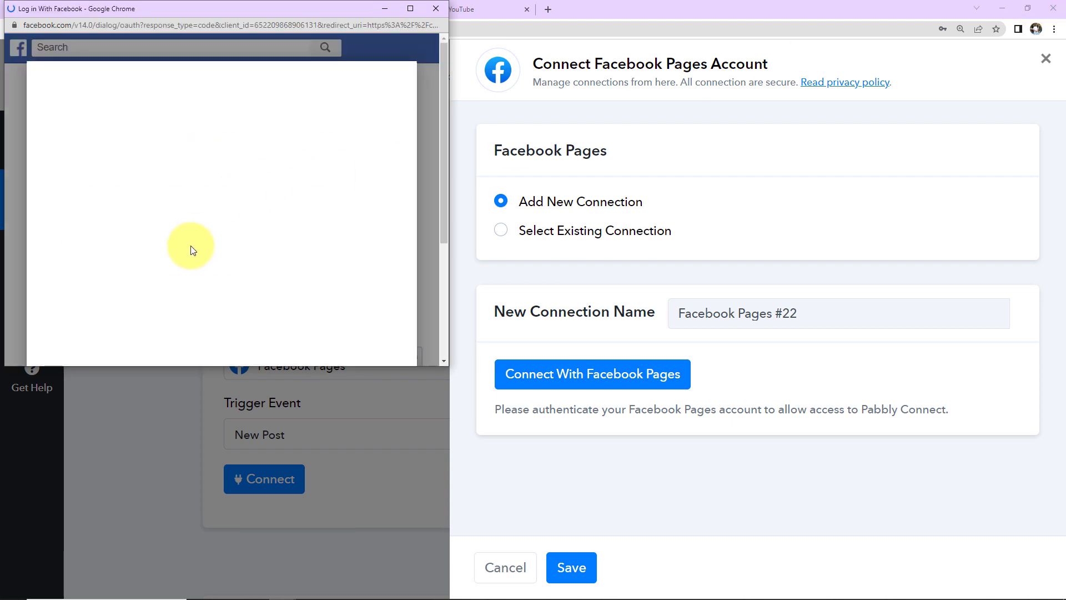
left_click(253, 231)
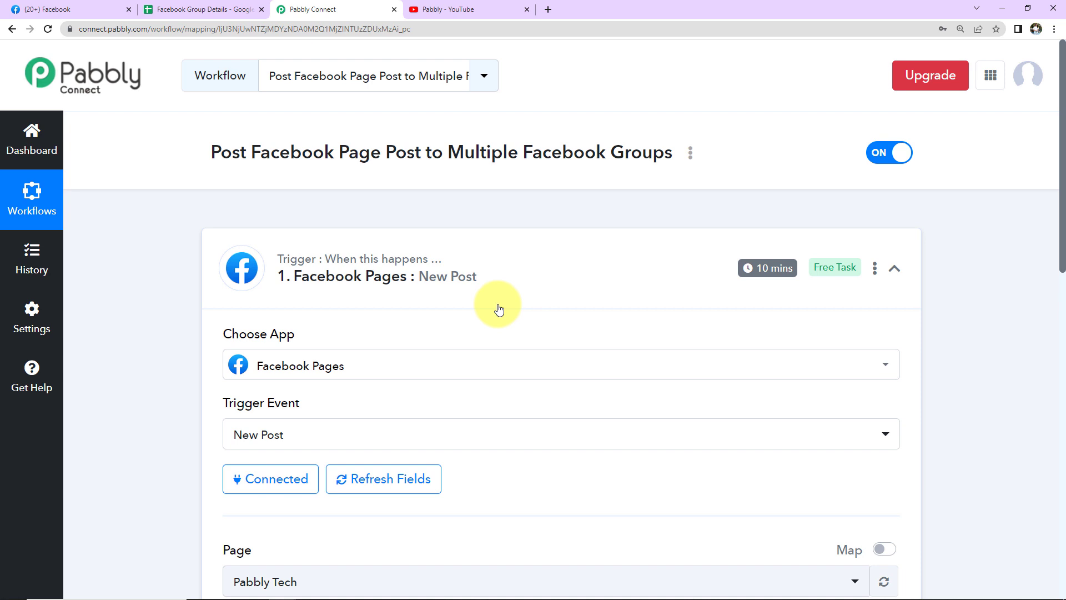
Step: Switch to Facebook and look through the list of managed Pages for the one the trigger should use
scroll(499, 310, "down", 7)
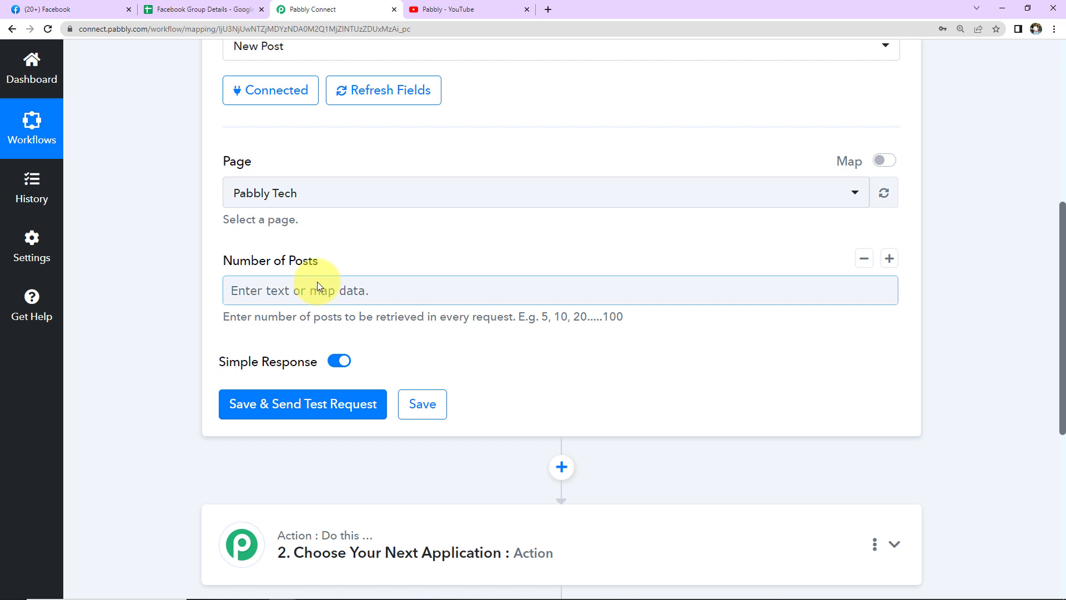
left_click(77, 13)
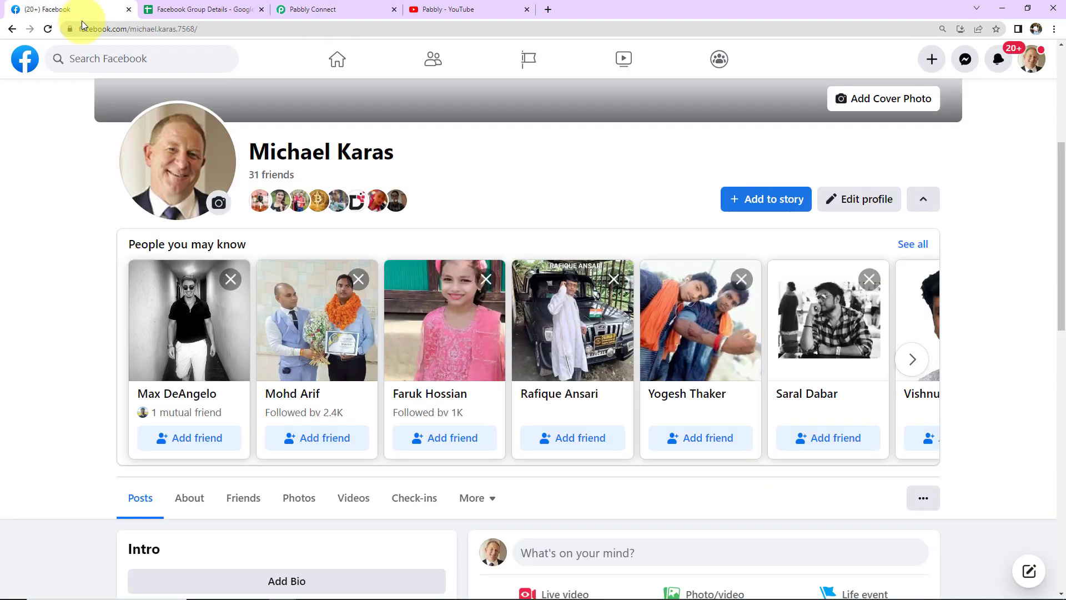
left_click(526, 60)
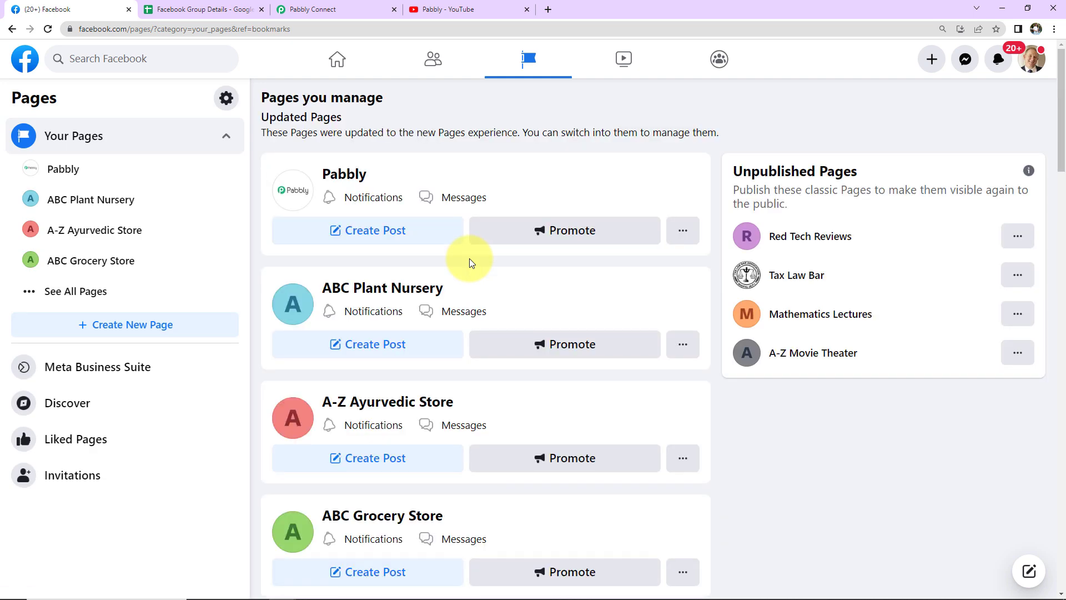
scroll(369, 422, "down", 12)
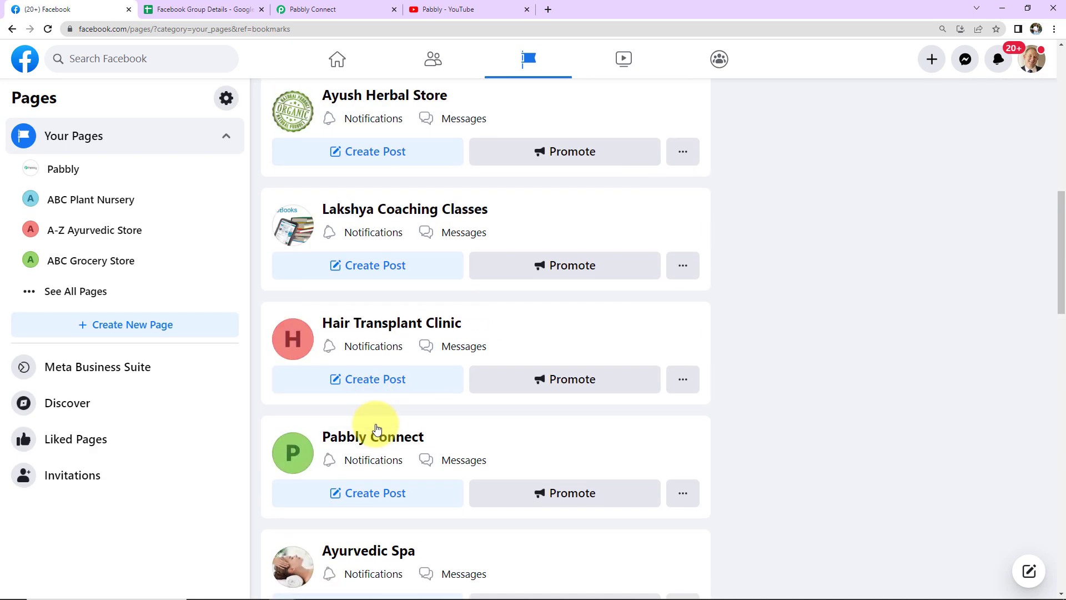
scroll(376, 428, "up", 12)
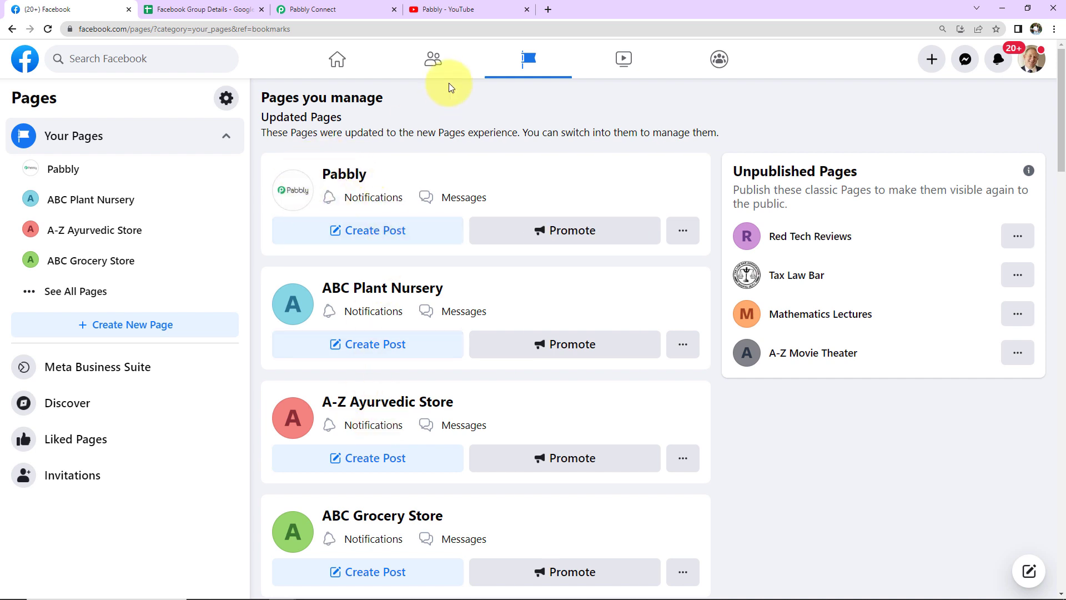
Step: Return to Pabbly Connect and select Pabbly as the Page for the Facebook Pages trigger
left_click(333, 10)
left_click(261, 195)
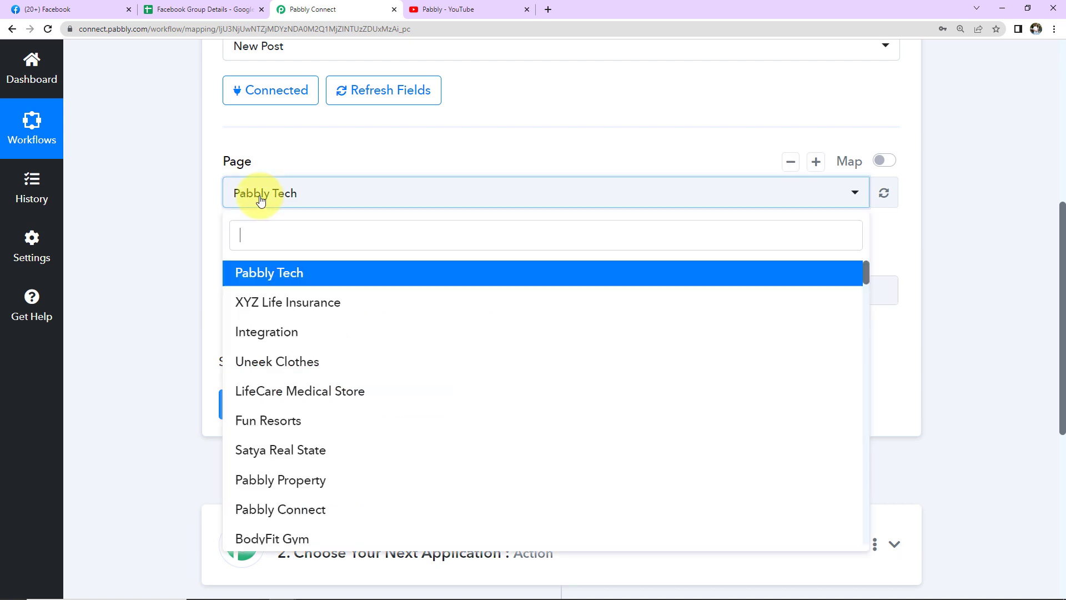
type("pabbly")
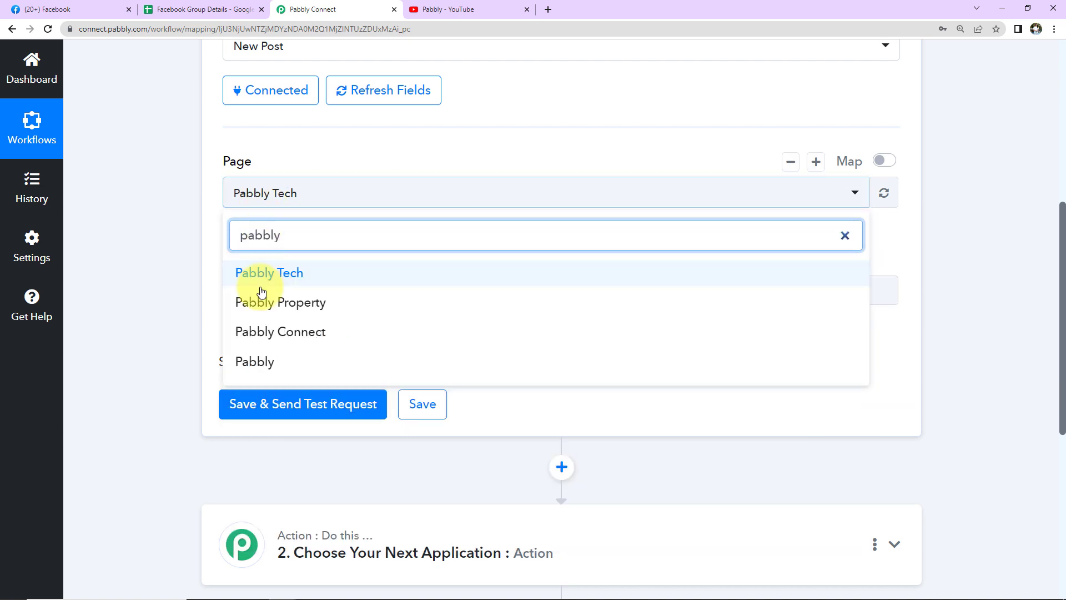
left_click(256, 360)
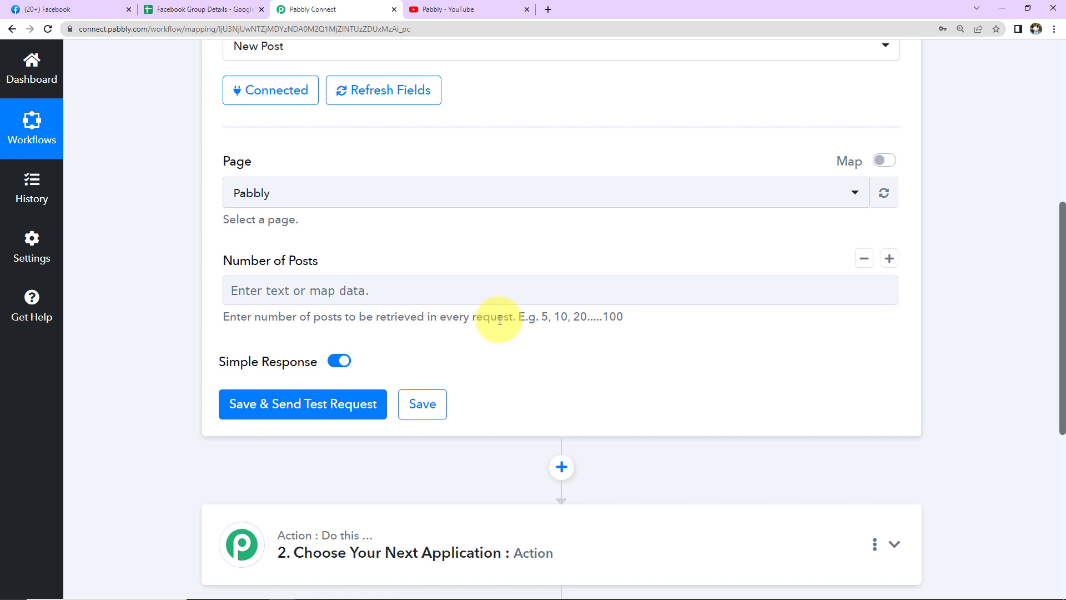
Step: Set the Facebook Pages trigger's number of posts to 1, save it and send a test request
left_click(340, 298)
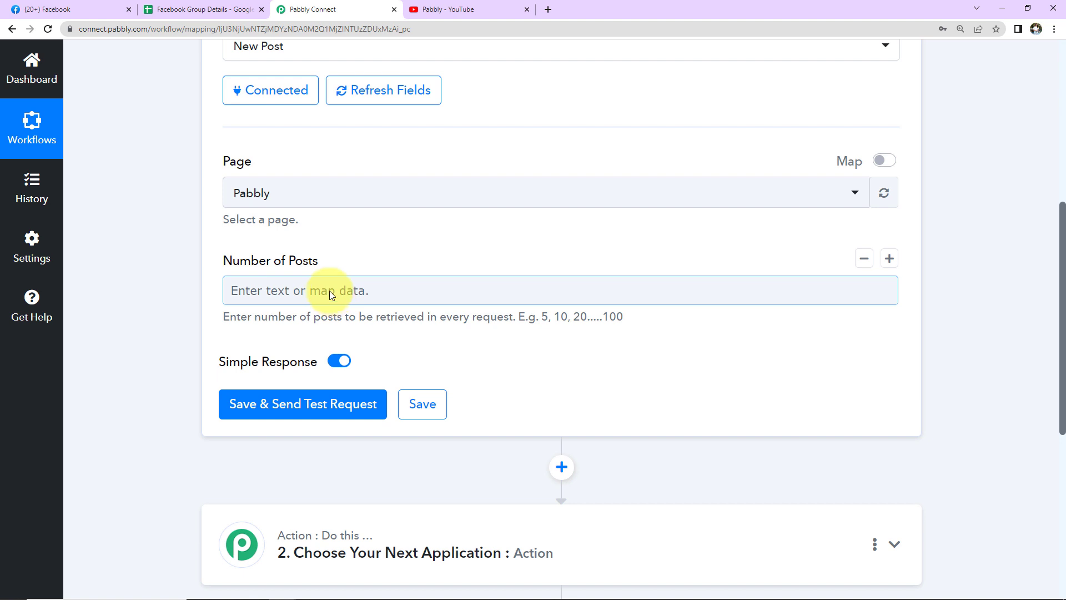
left_click(329, 290)
type("1")
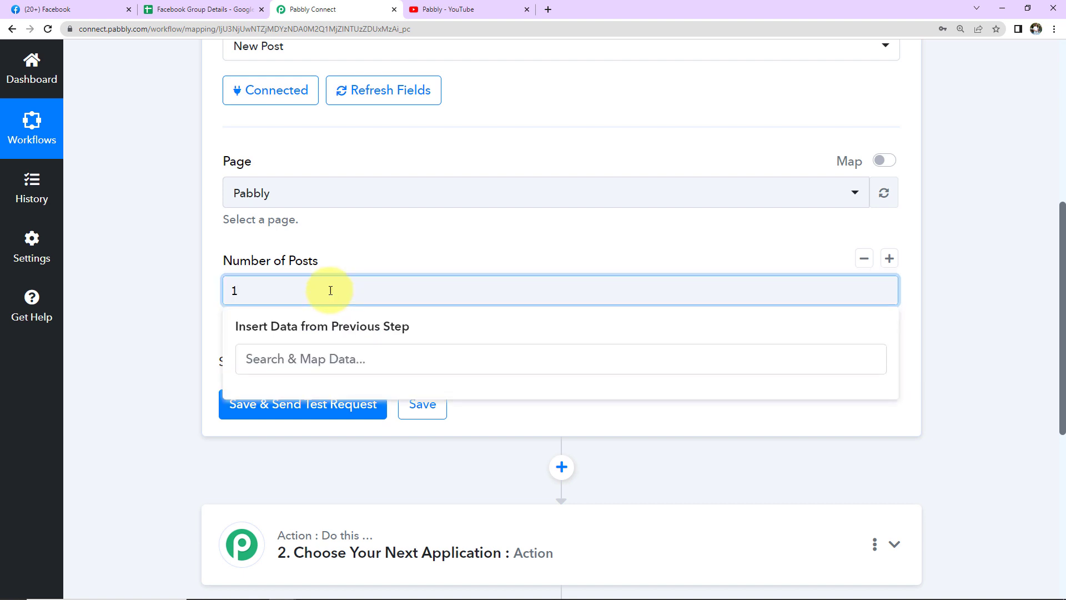
left_click(187, 263)
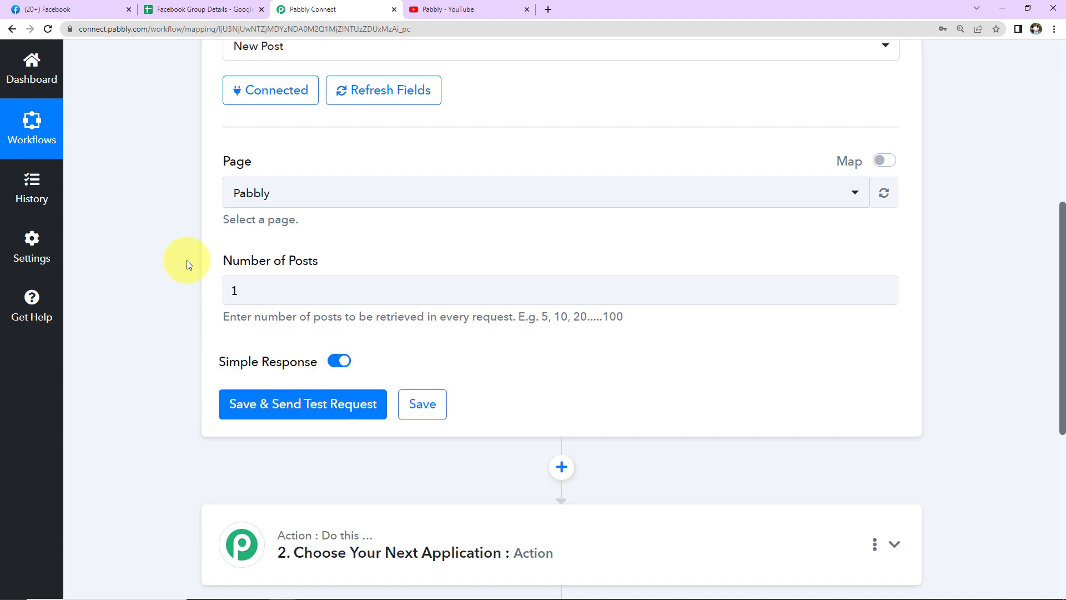
left_click(291, 415)
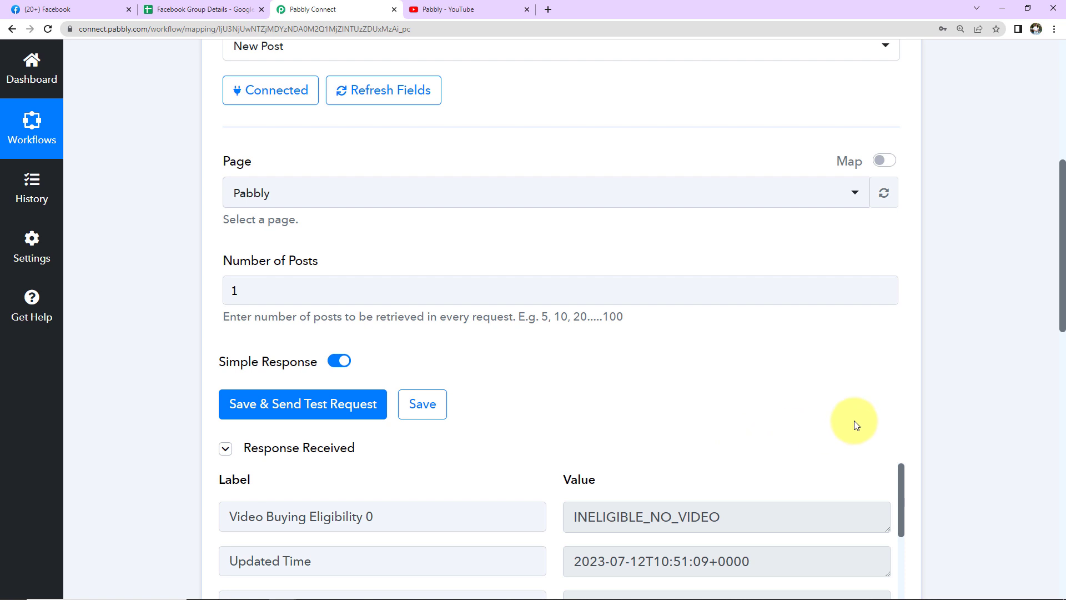
Step: Compare the Message value in the trigger's response with the latest post on the Pabbly Page in Facebook, ending in Pabbly Connect
scroll(978, 365, "down", 5)
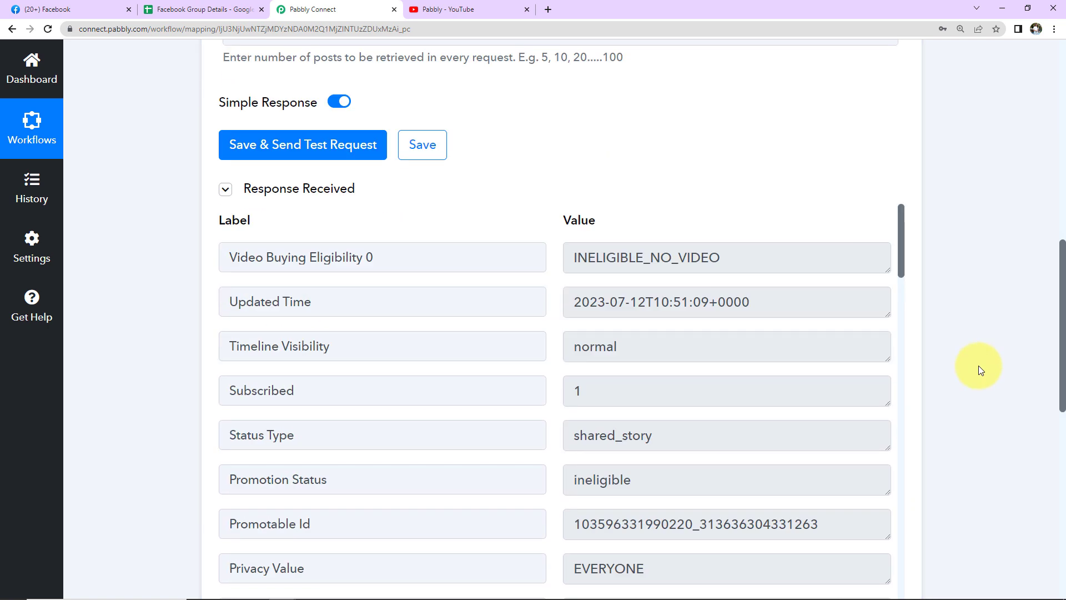
scroll(758, 373, "down", 6)
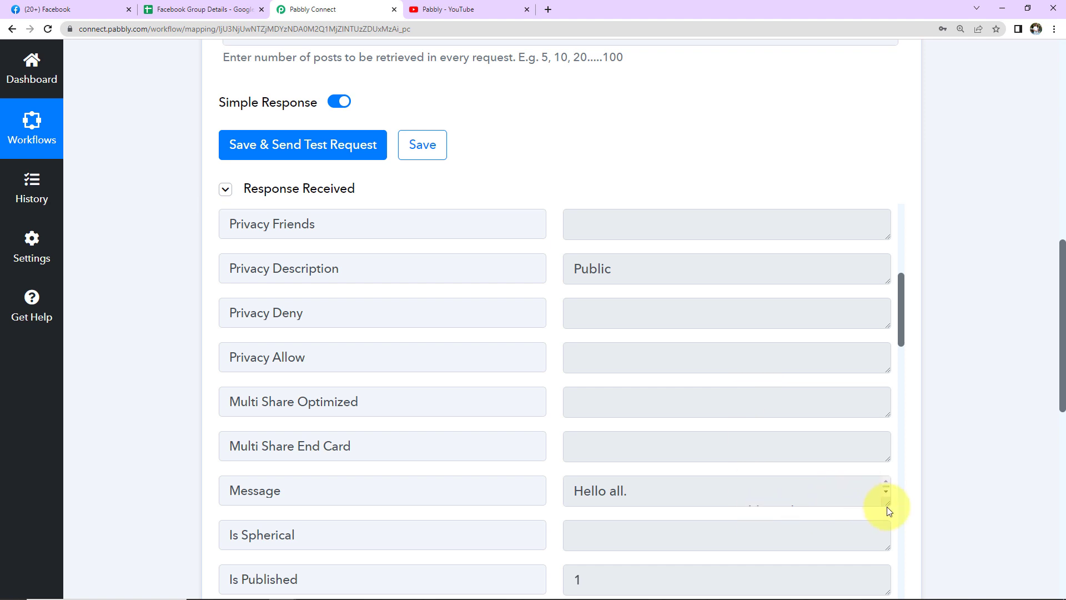
left_click_drag(886, 503, 891, 561)
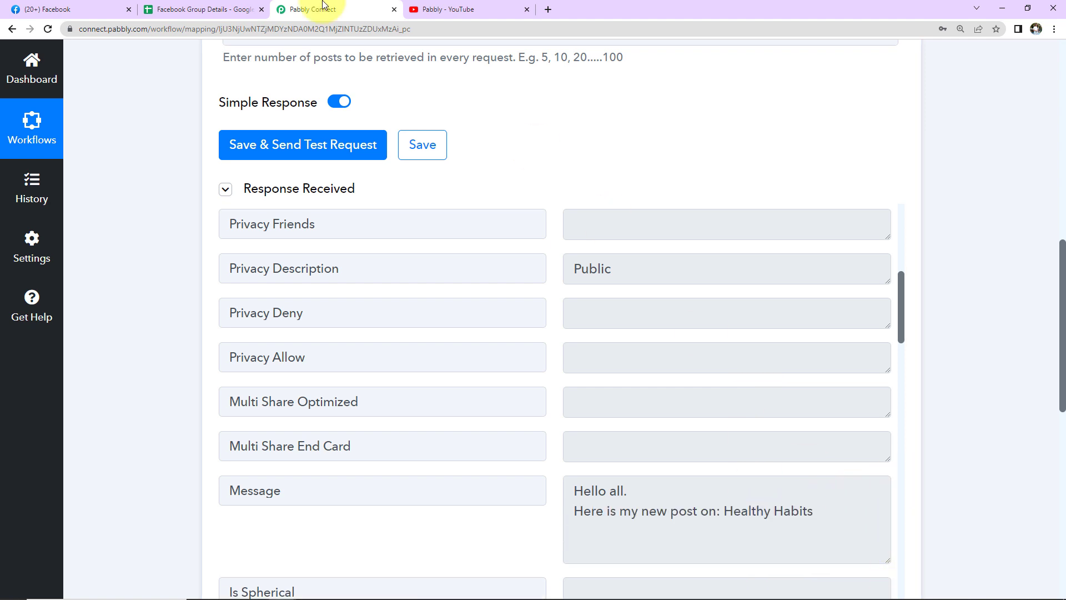
left_click(58, 13)
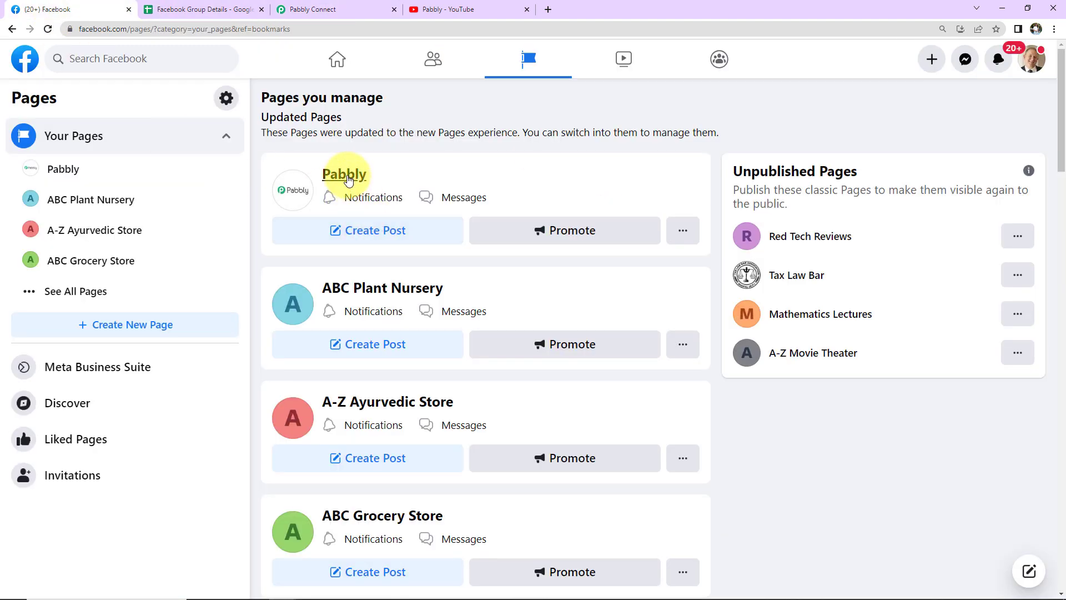
left_click(348, 174)
scroll(605, 333, "down", 7)
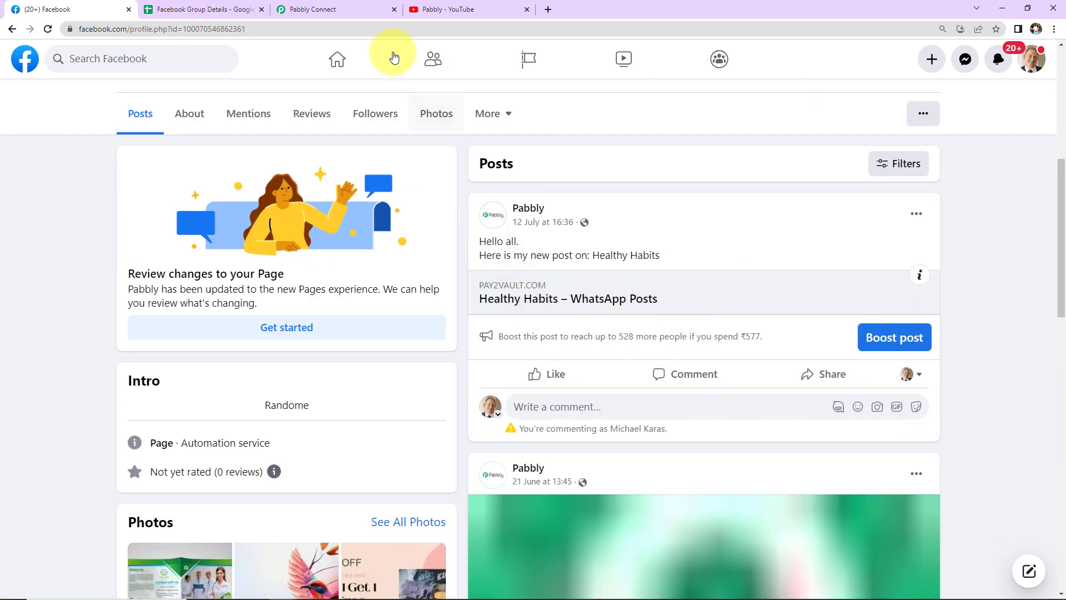
left_click(330, 12)
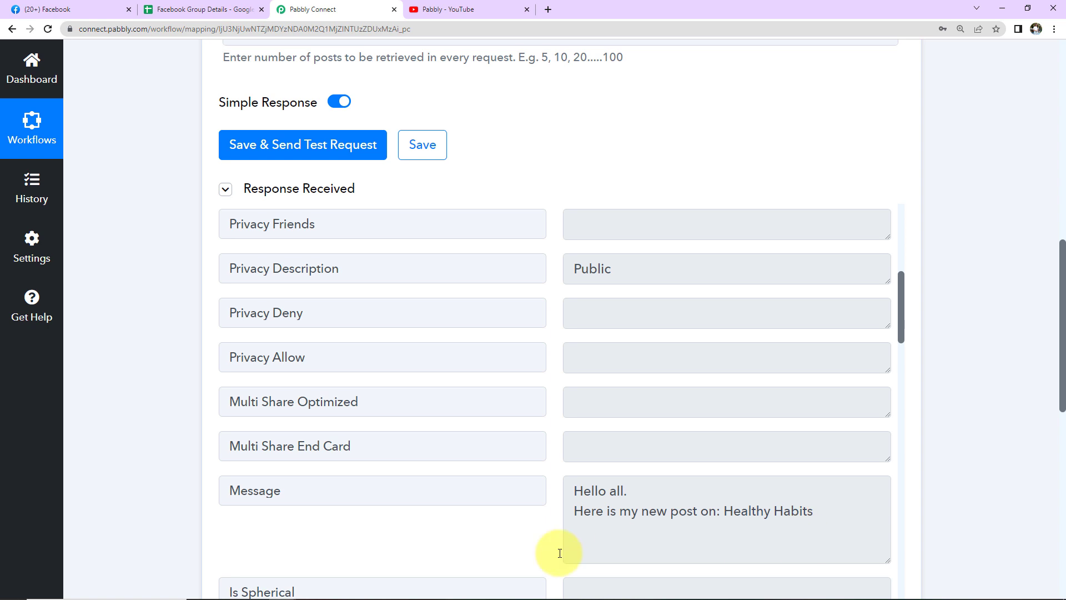
left_click(90, 10)
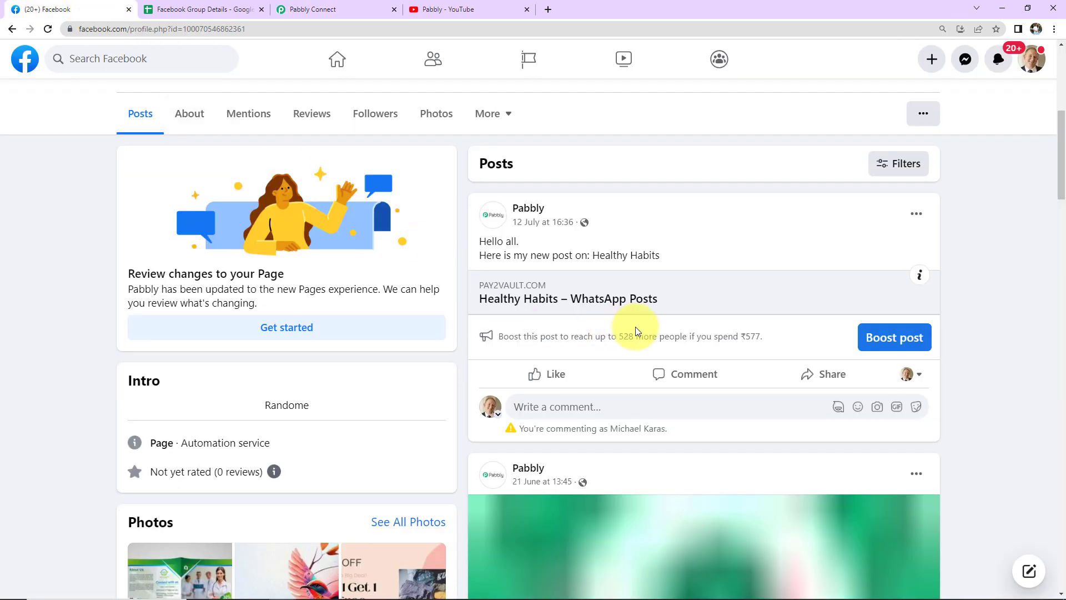
key("F5")
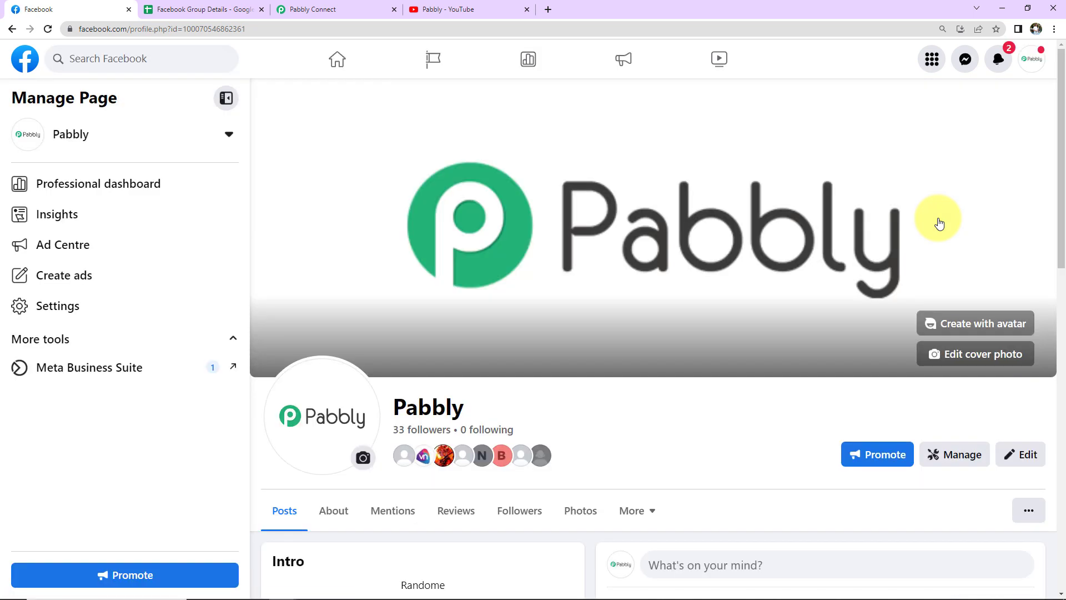
scroll(683, 222, "down", 5)
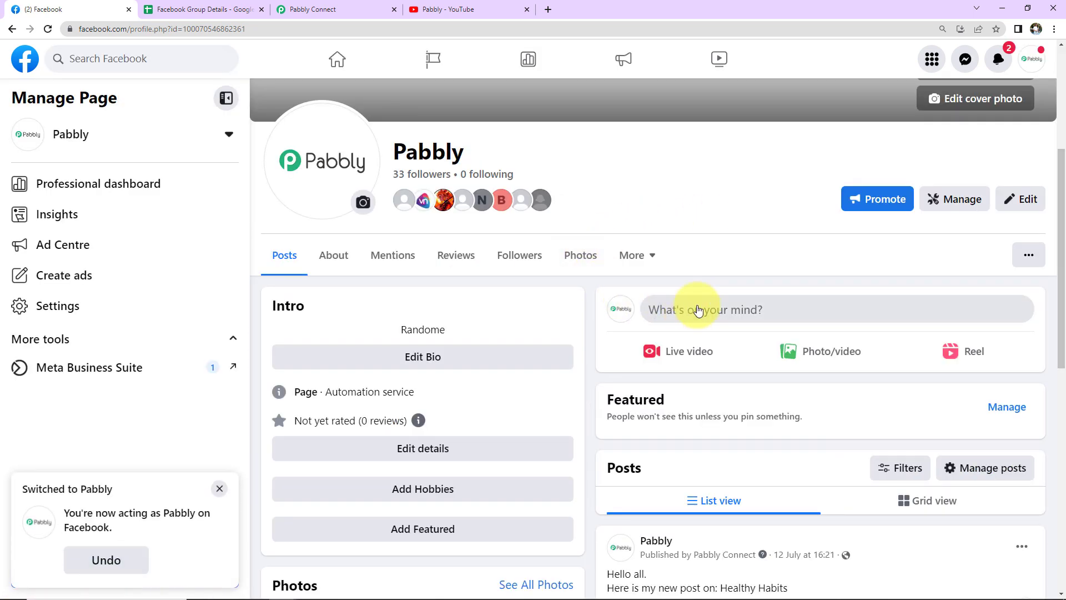
left_click(692, 310)
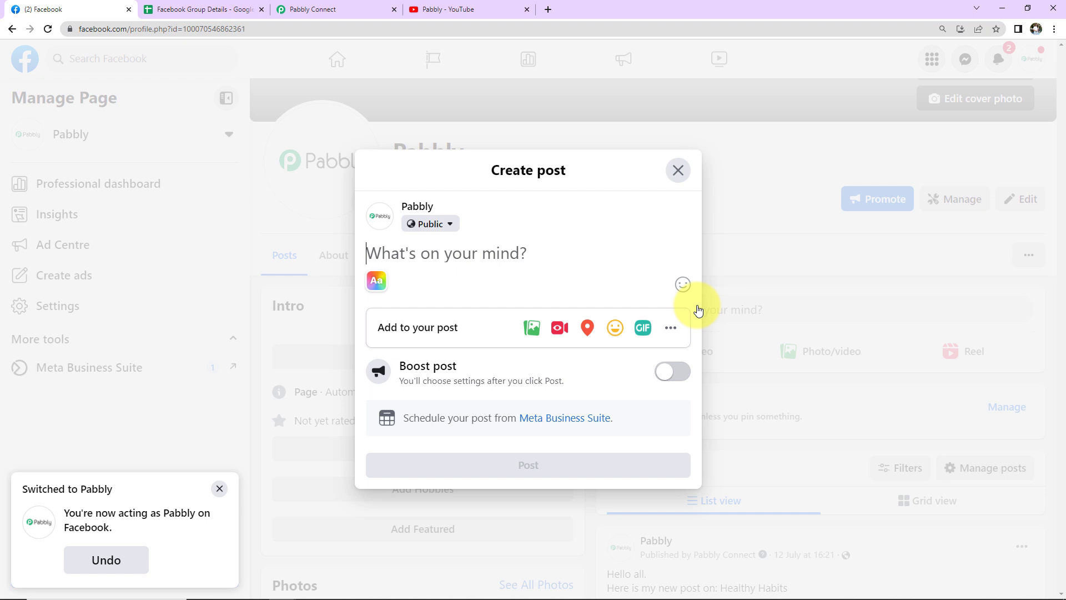
type("This is to inform you that we have recently commenced integration with ABC application. We are thrilled and would want to know your experience on this integration.  Check out the link to know more about this integration!  https://youtu.be/MmnMCziC5mQ  Regards Pabbly Connect Team")
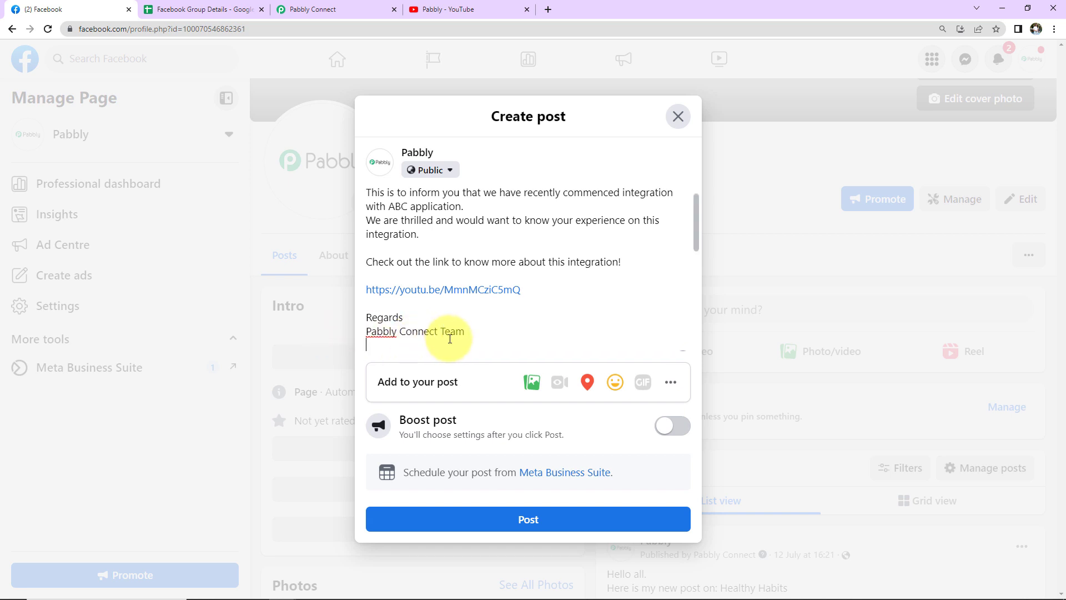
scroll(450, 338, "up", 2)
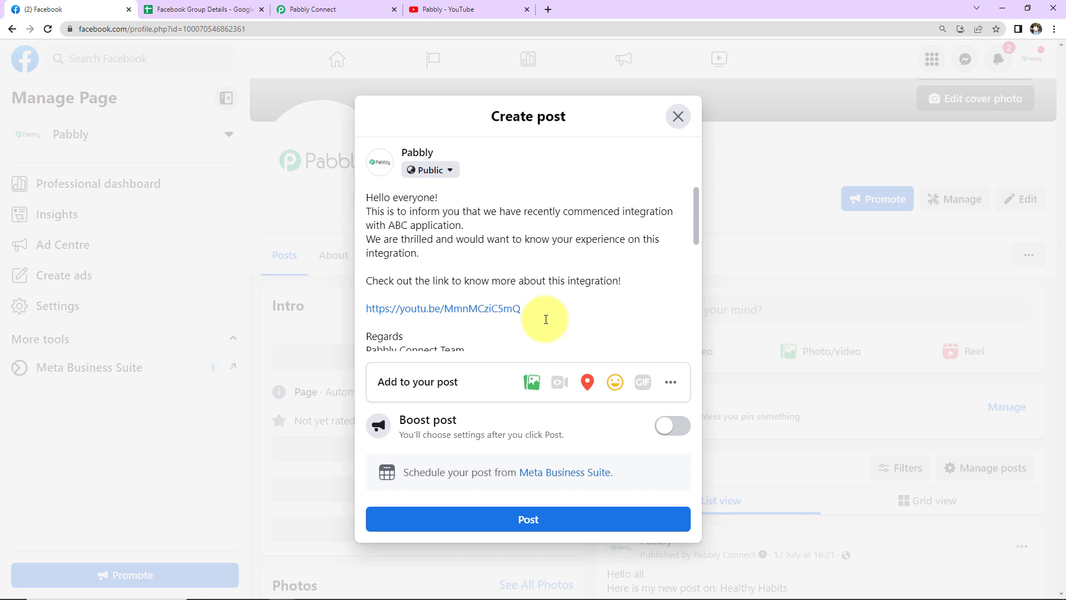
Step: Publish the drafted Page post, declining the offer to add a WhatsApp message button
left_click(528, 519)
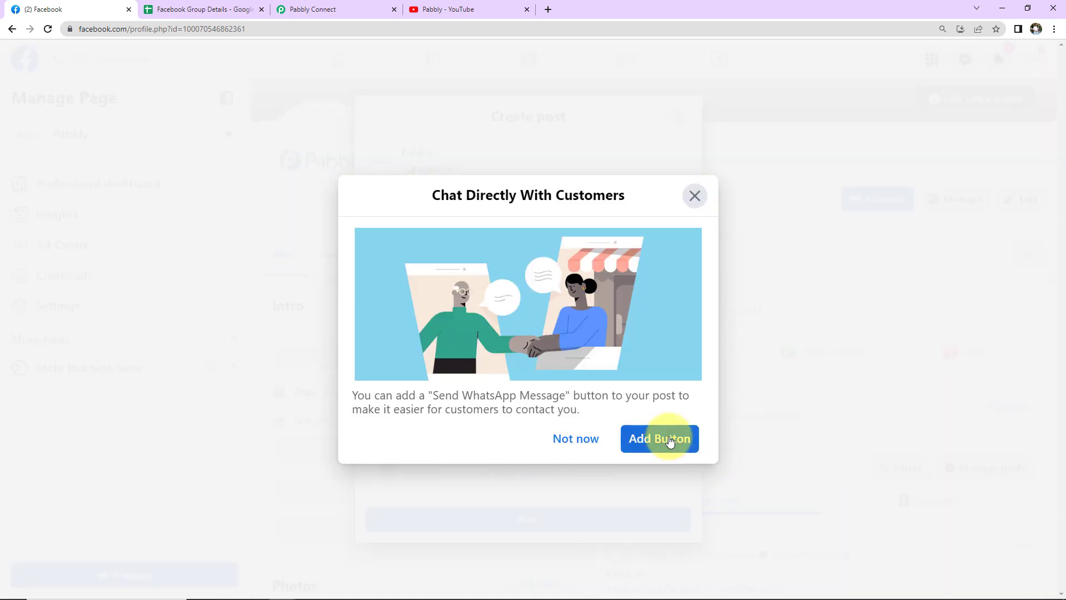
left_click(576, 439)
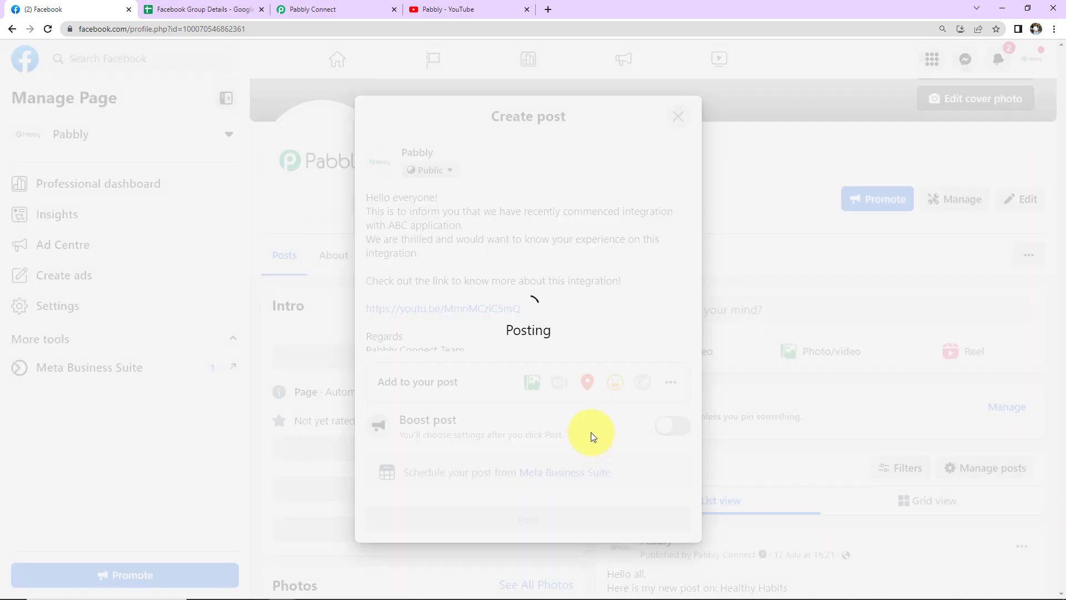
scroll(684, 401, "down", 8)
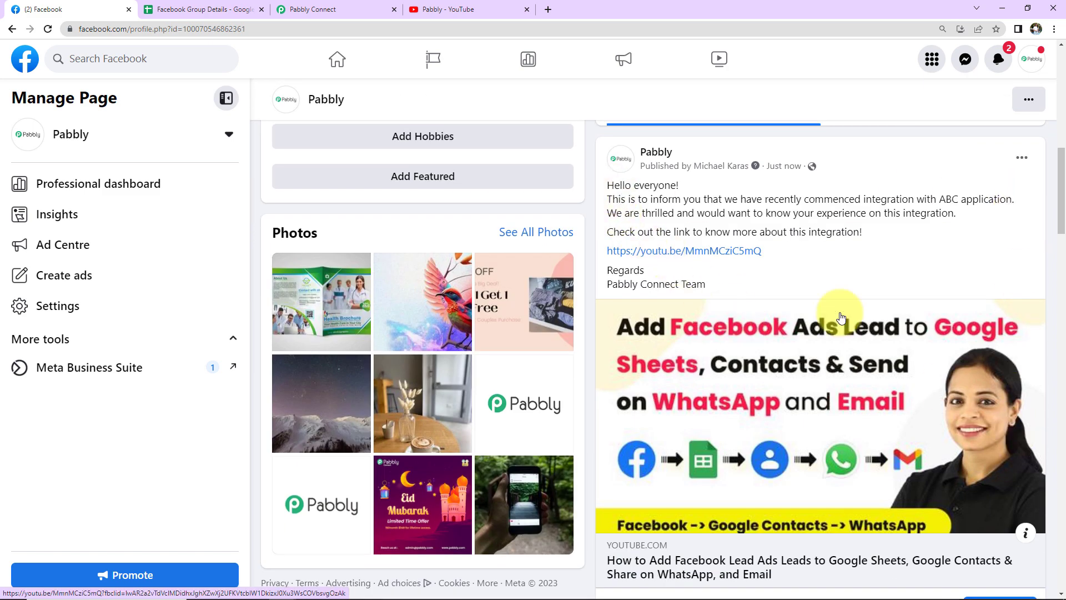
Step: Return to Pabbly Connect and resend the trigger's test request to fetch the newly published post
left_click(337, 9)
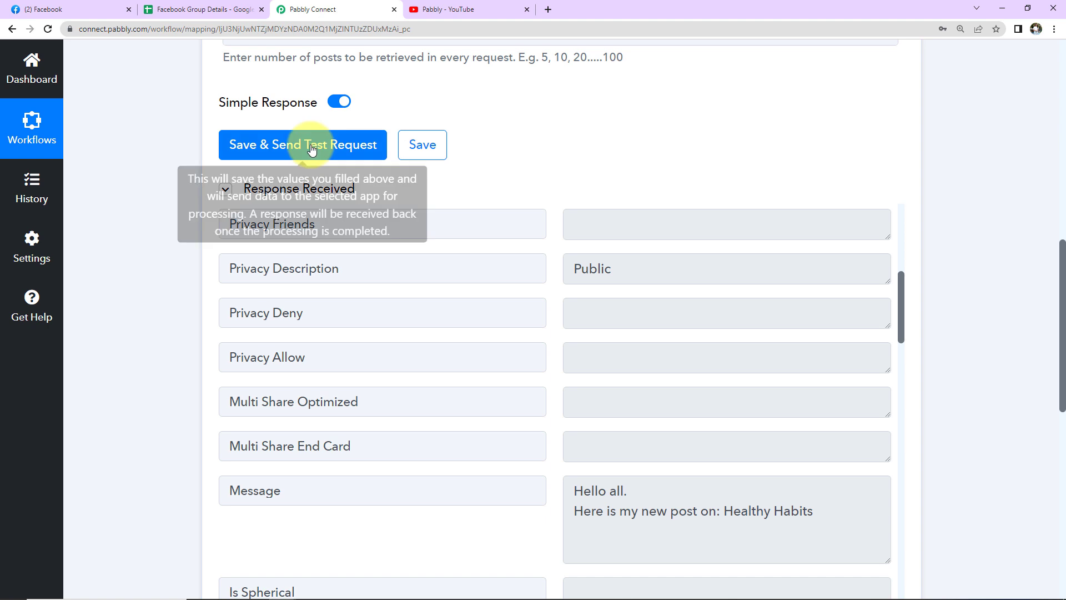
left_click(289, 145)
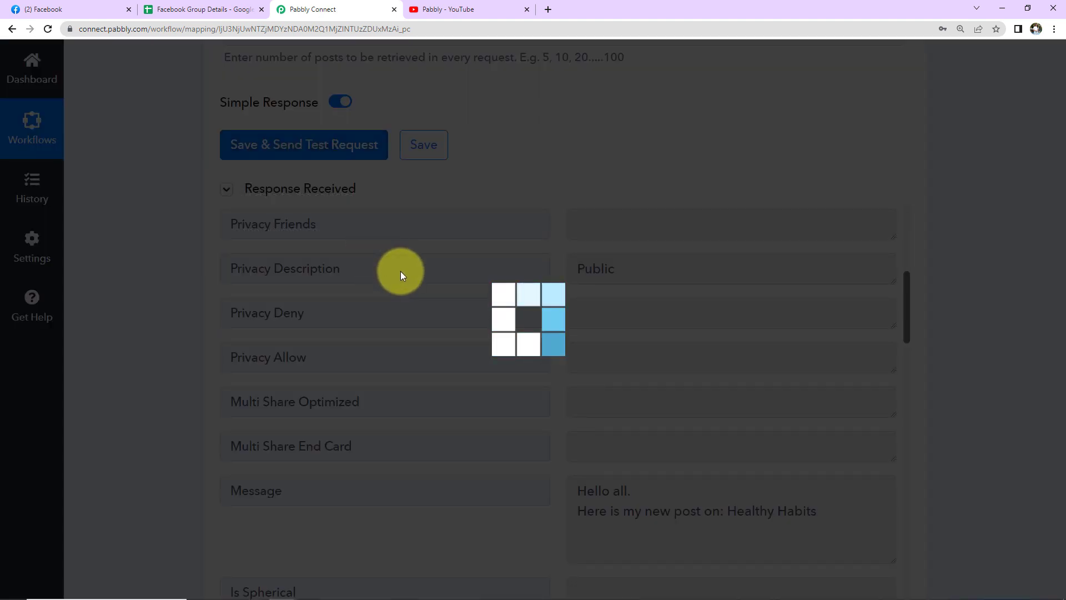
scroll(947, 336, "up", 2)
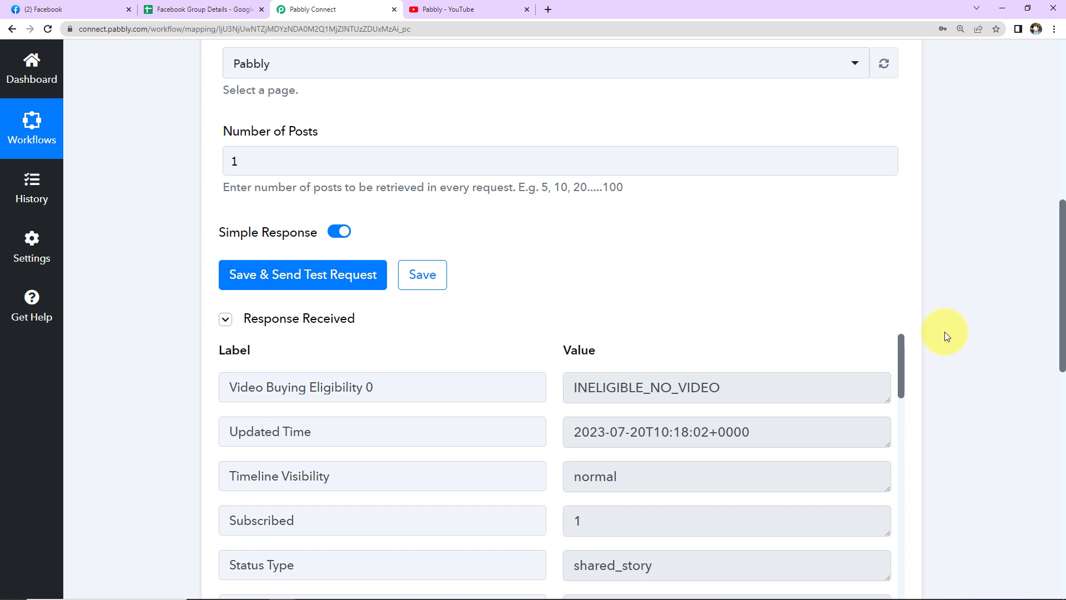
Step: Examine the new trigger response, including the message, picture, creation time and attachment fields such as the title and URLs
scroll(967, 400, "down", 2)
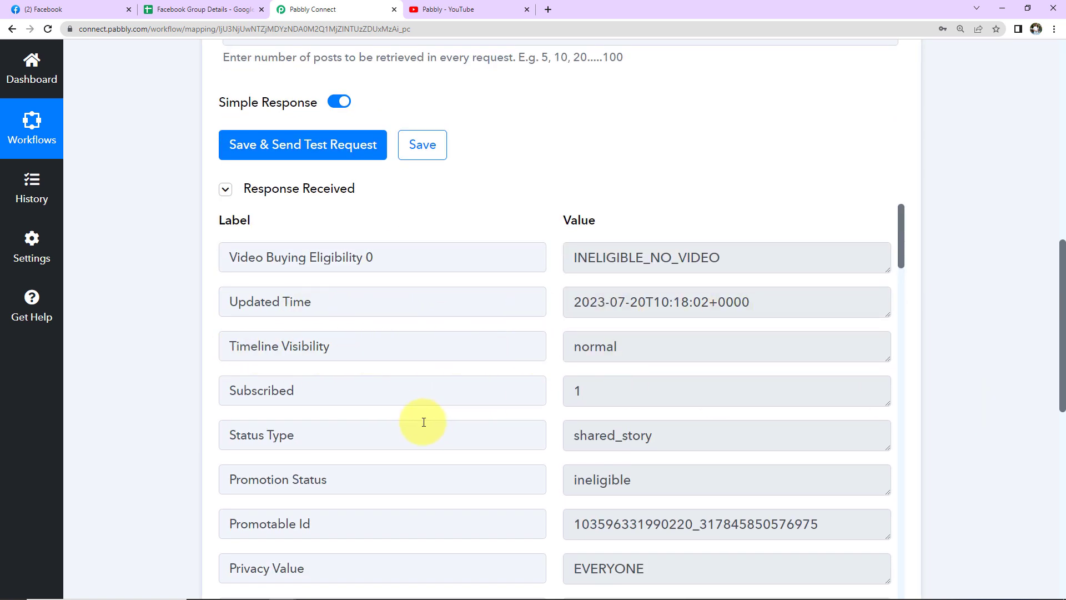
scroll(424, 422, "down", 4)
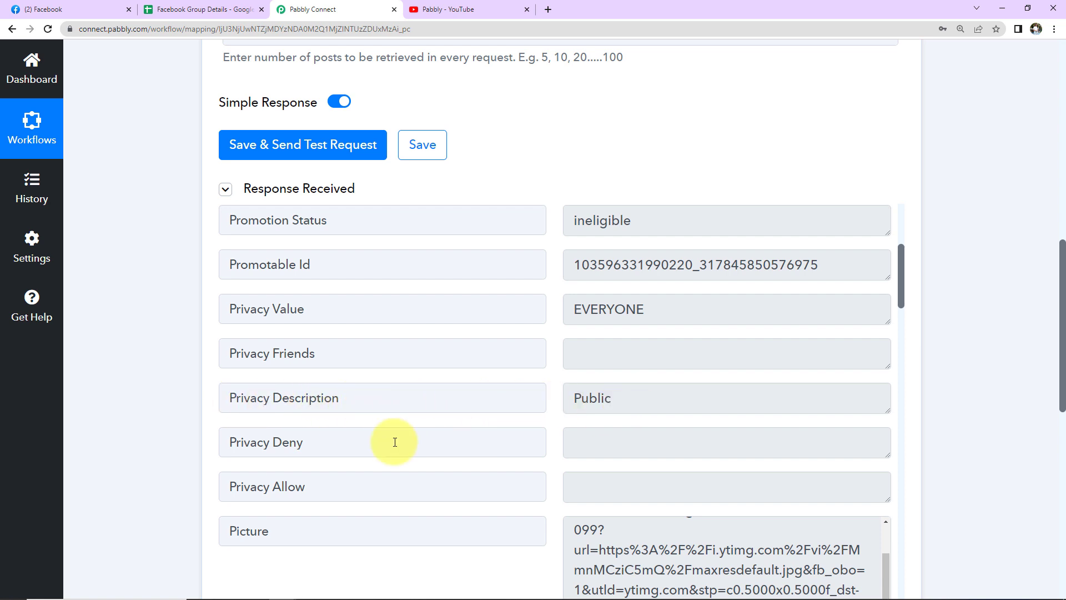
scroll(394, 442, "down", 4)
scroll(393, 439, "down", 3)
scroll(688, 377, "up", 3)
scroll(755, 455, "down", 2)
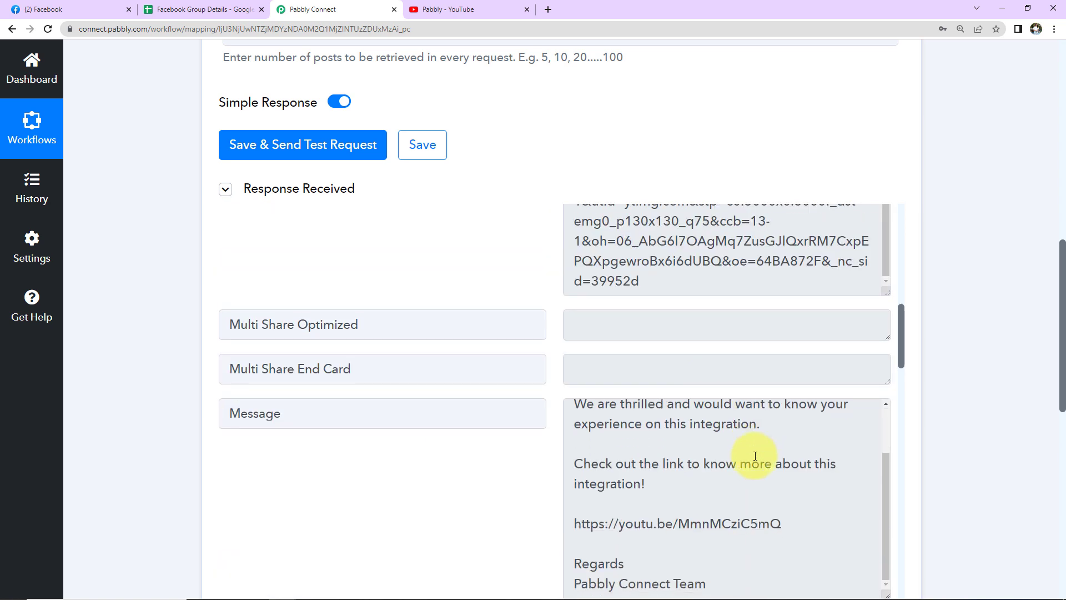
scroll(957, 407, "down", 3)
scroll(726, 258, "down", 10)
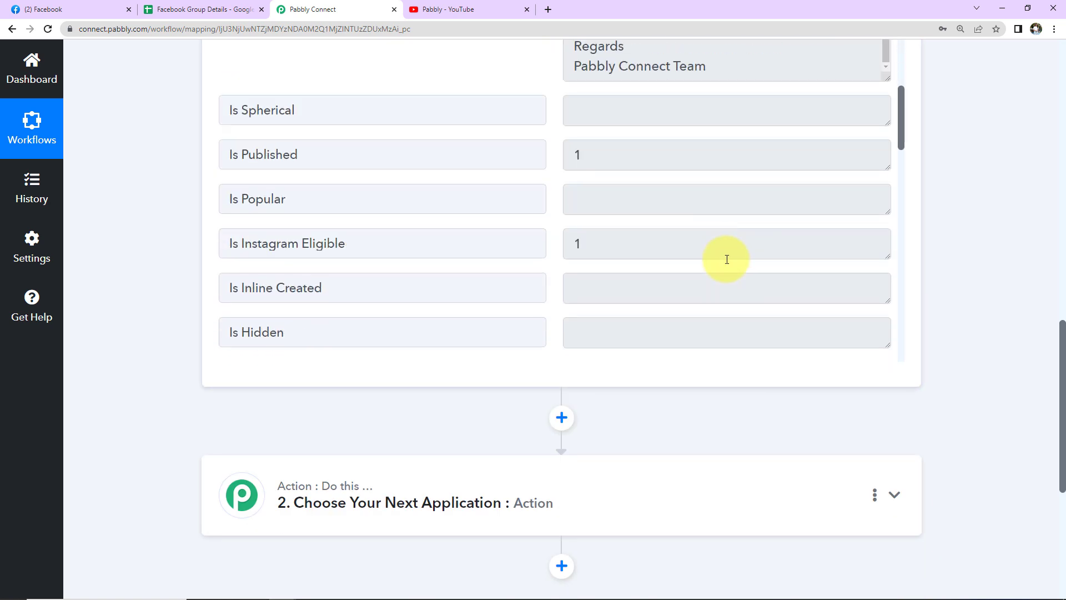
scroll(726, 259, "down", 2)
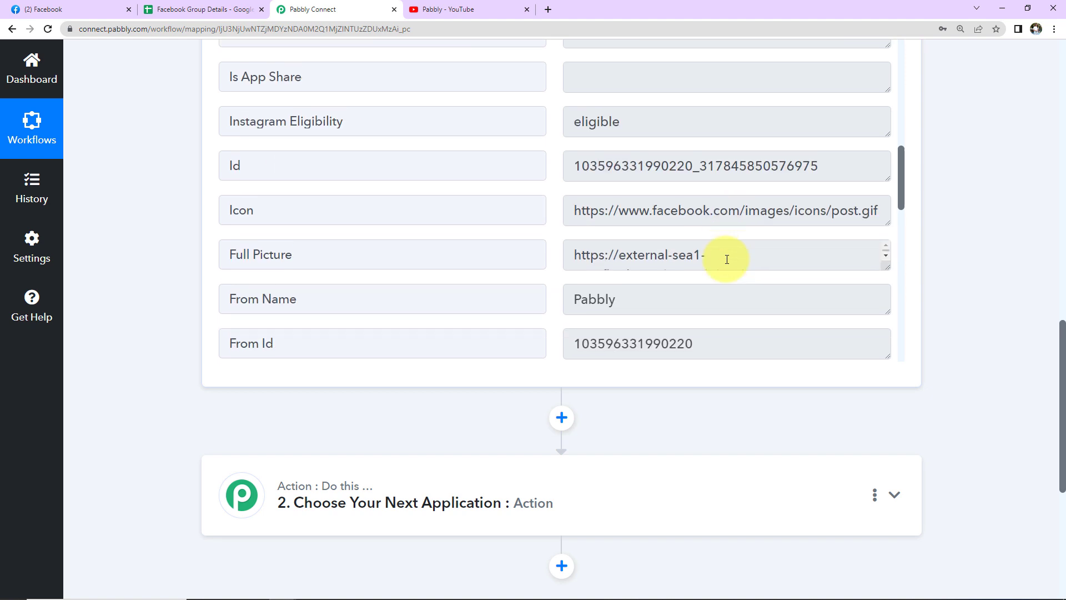
scroll(705, 269, "down", 4)
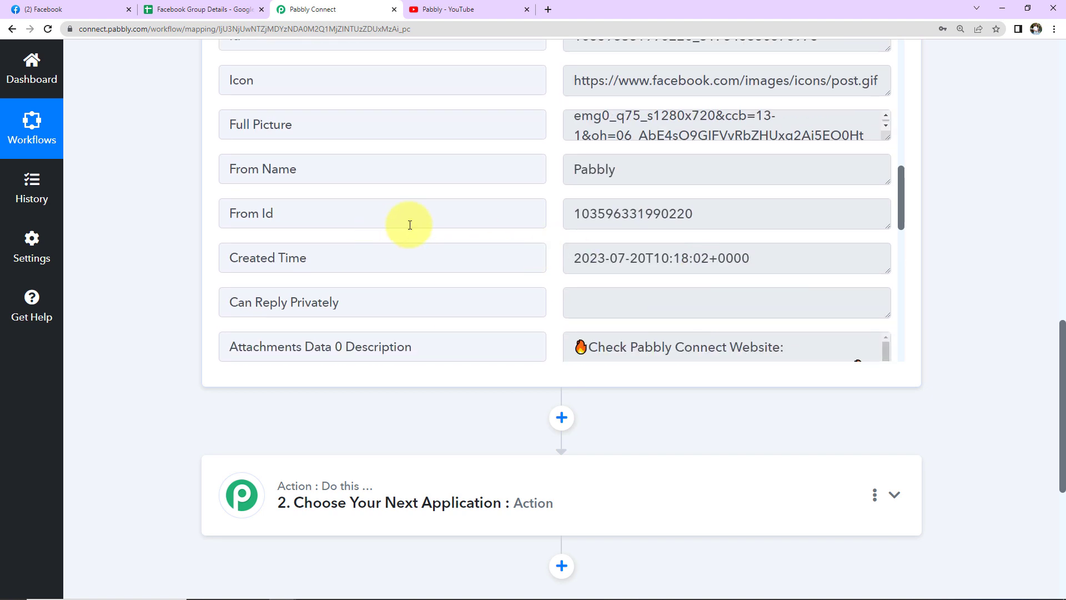
scroll(781, 244, "down", 2)
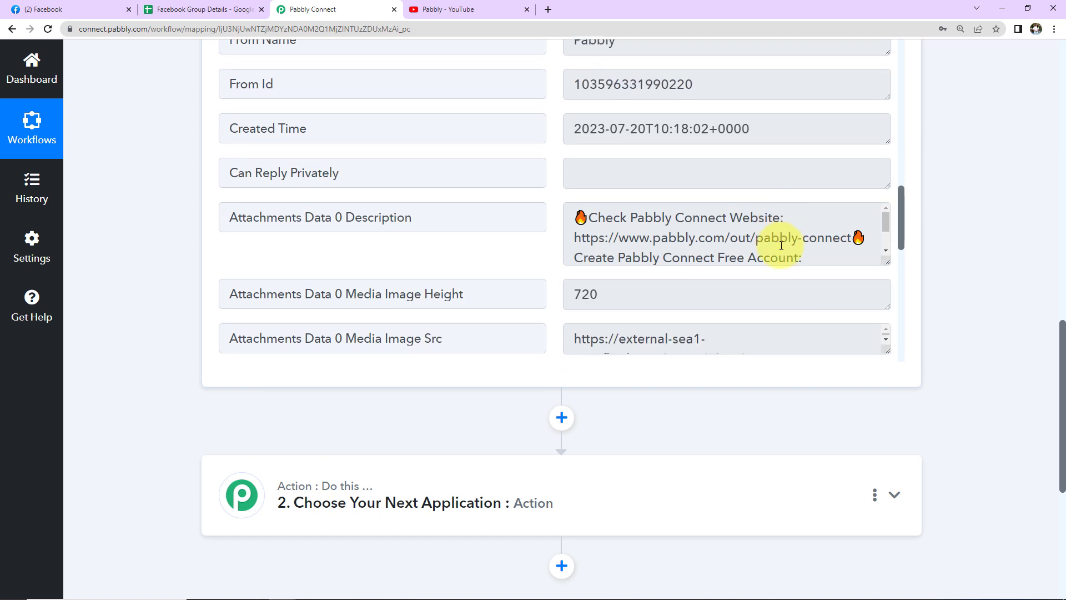
scroll(761, 232, "down", 1)
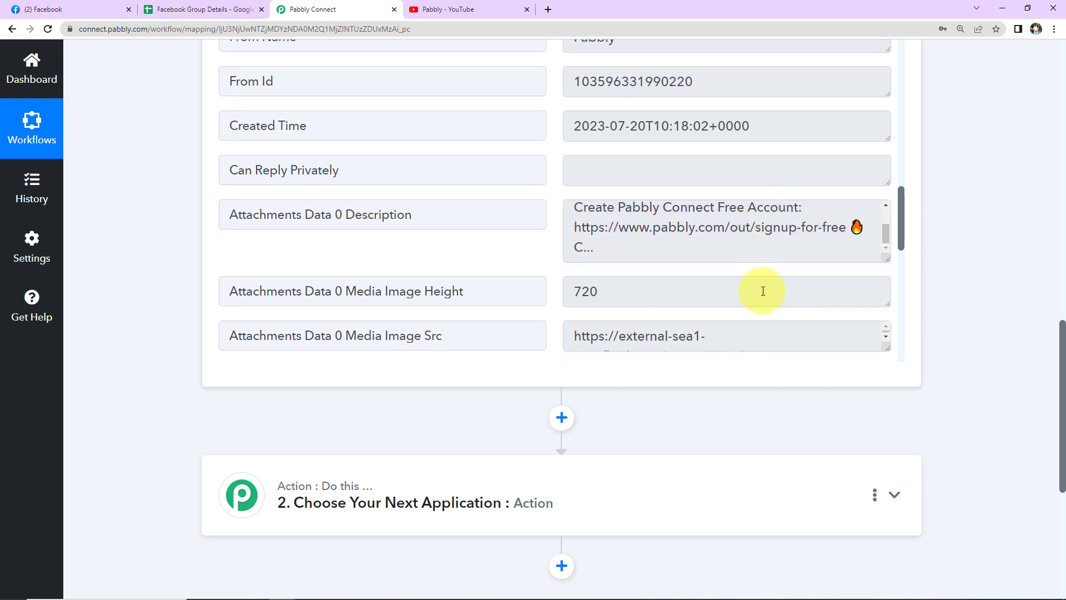
scroll(761, 291, "down", 7)
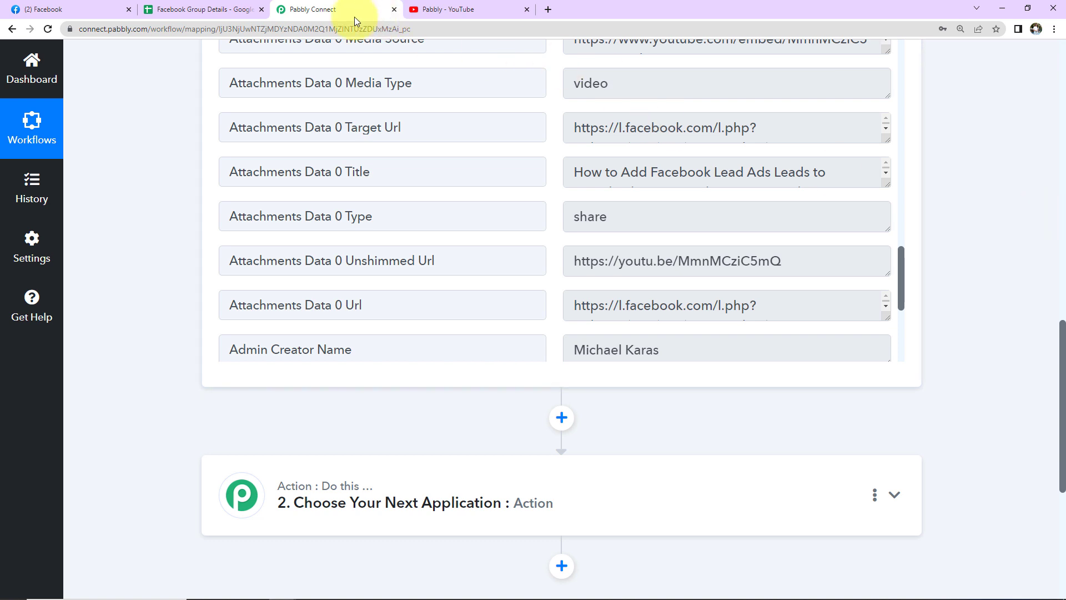
Step: Review the group names and IDs in the Facebook Group Details sheet, and open the managed Pabbly Tech group on Facebook
left_click(188, 10)
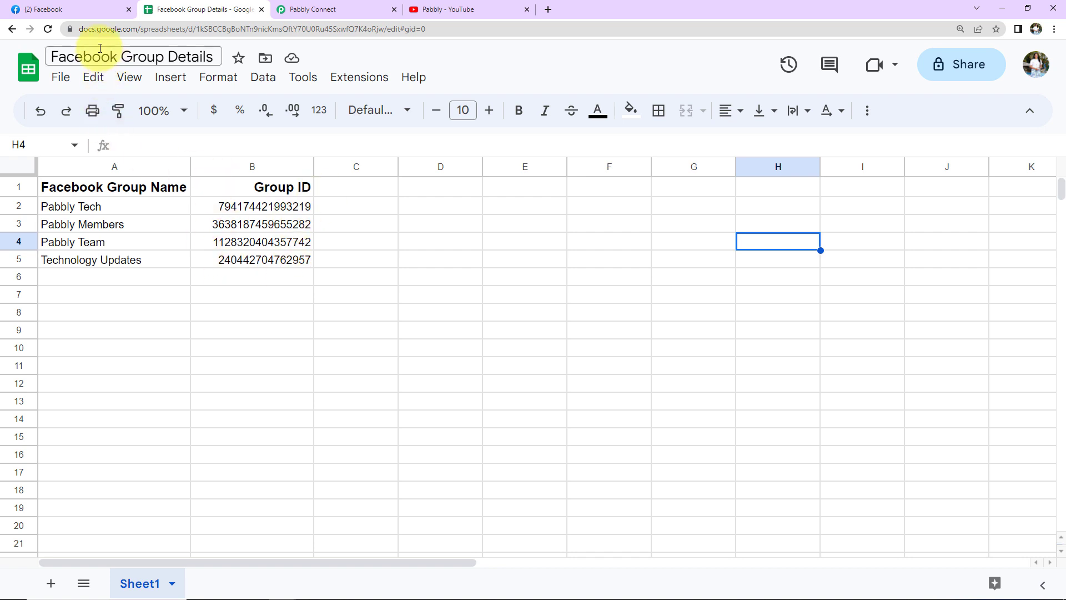
left_click(65, 15)
left_click(55, 215)
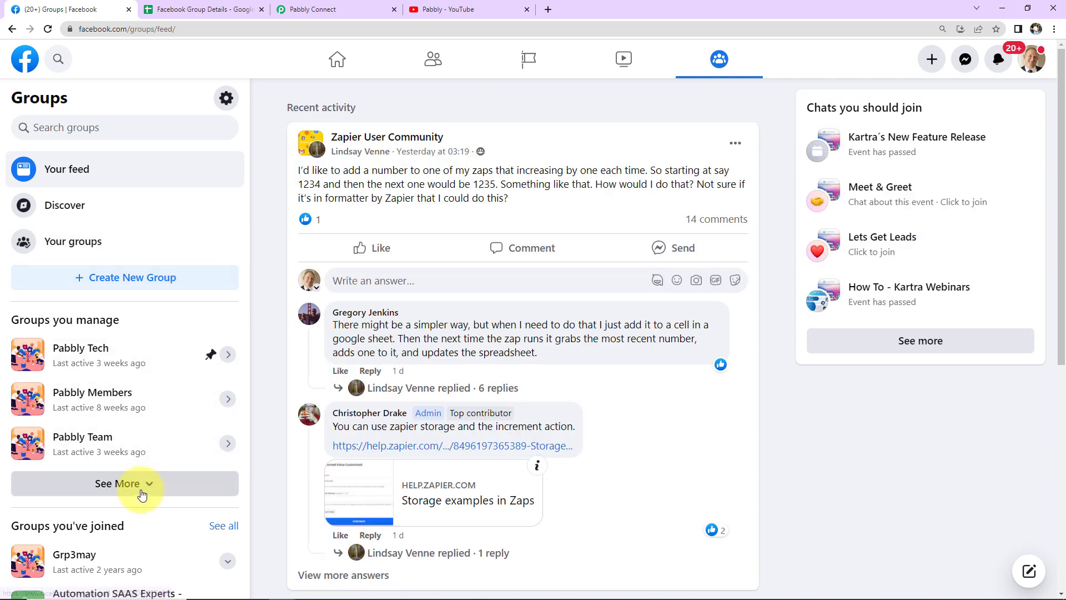
left_click(141, 483)
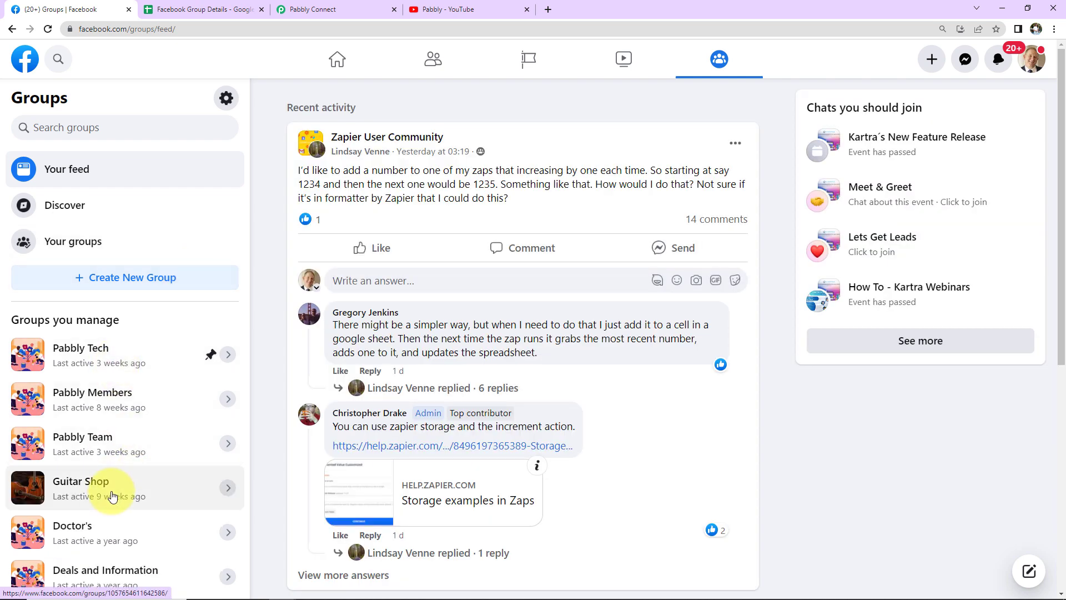
left_click(90, 354)
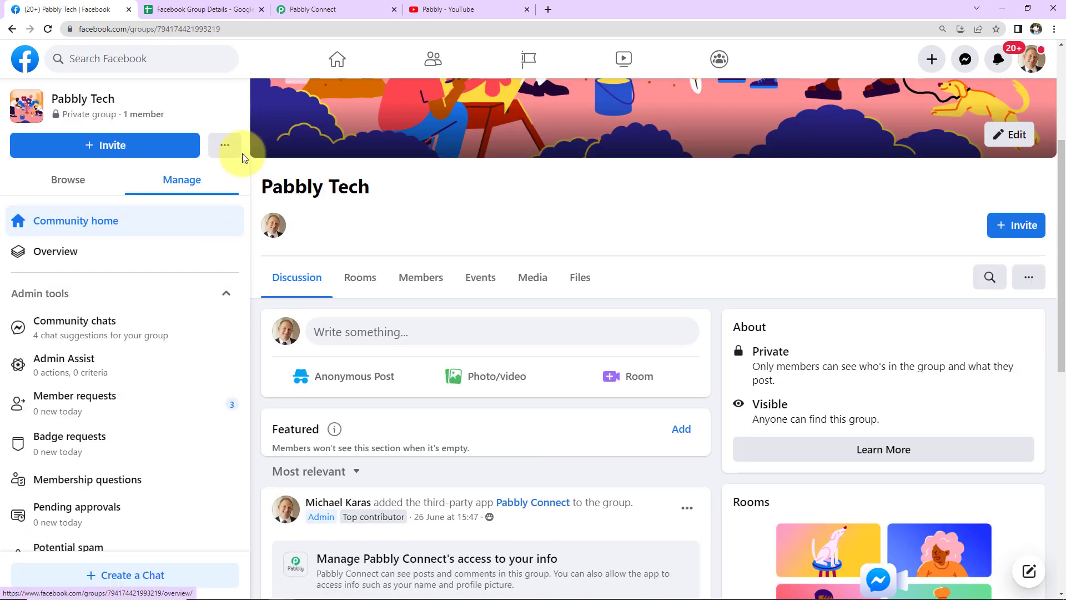
Step: Compare the Pabbly Tech group's ID in its web address with the Facebook Group Details sheet, and return to Pabbly Connect
double_click(227, 28)
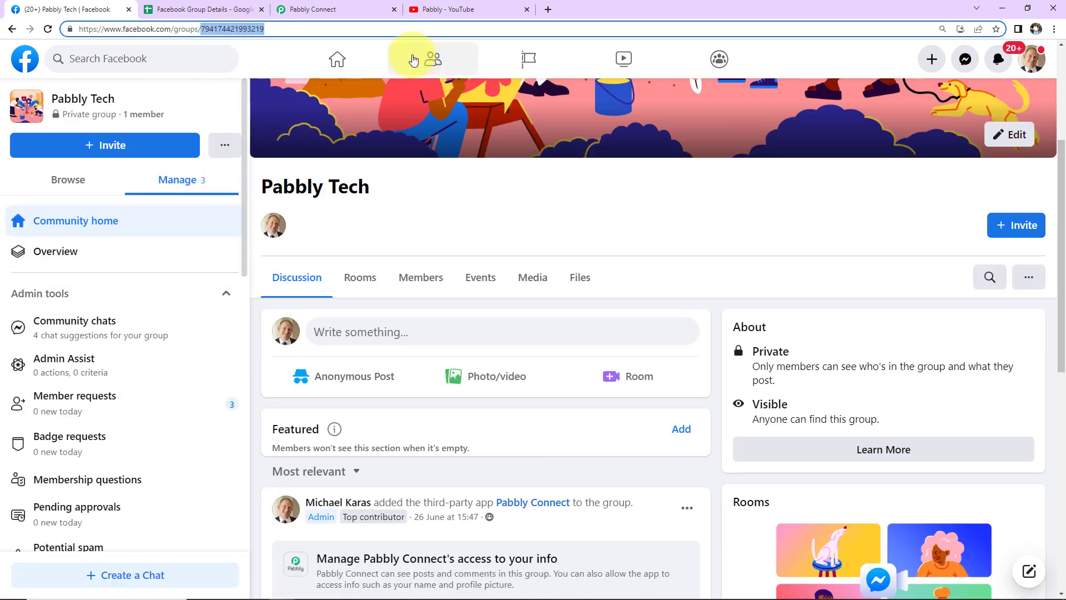
left_click(203, 9)
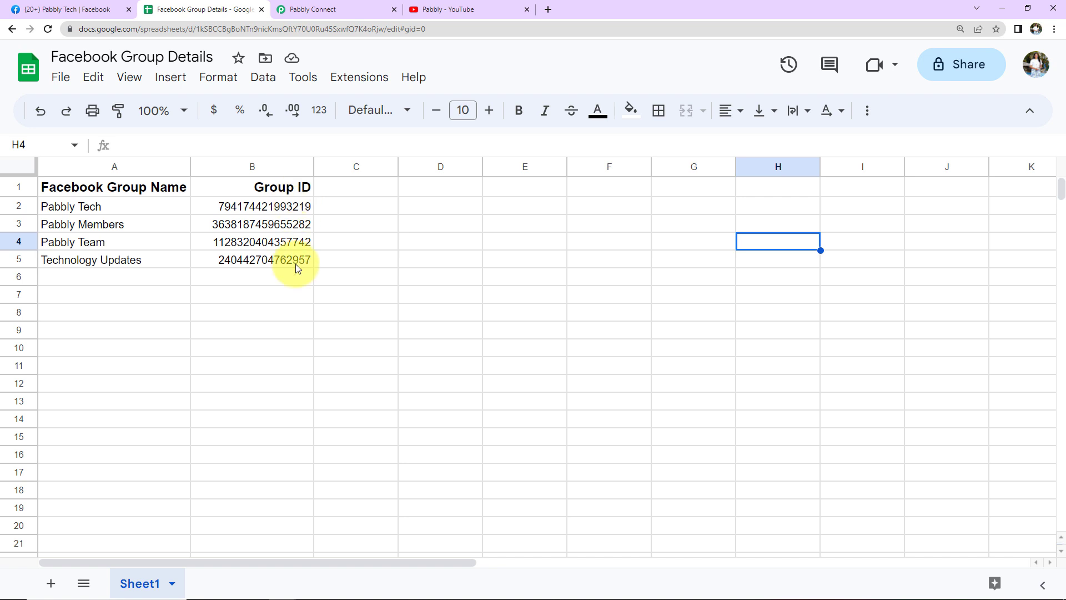
left_click(351, 11)
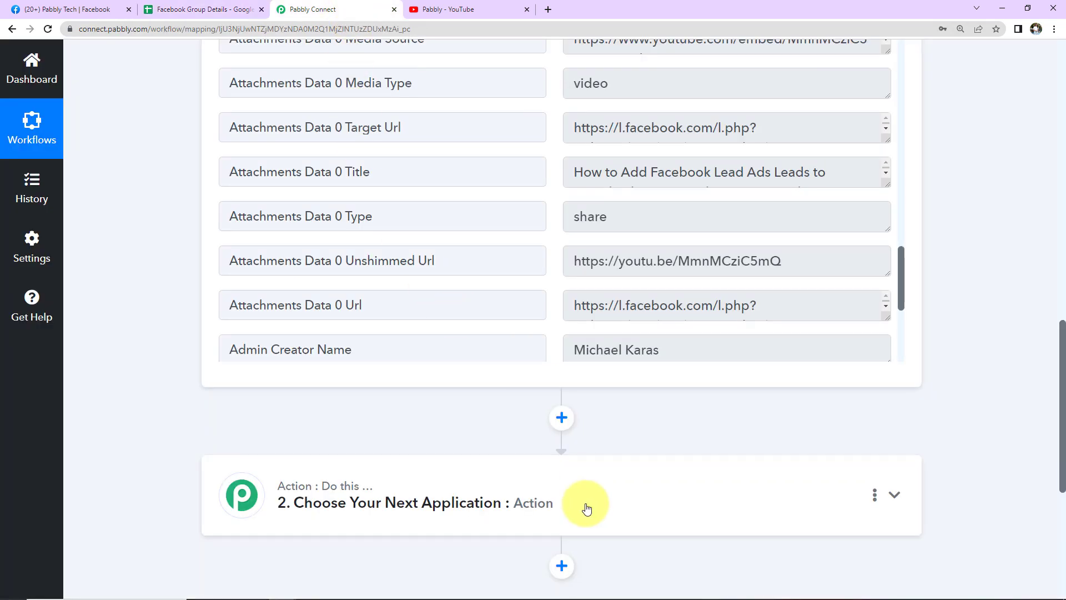
Step: Set the workflow's second step to Google Sheets with the Get Row(s) action event
scroll(675, 423, "down", 1)
scroll(674, 423, "down", 5)
left_click(369, 188)
left_click(355, 250)
type("google")
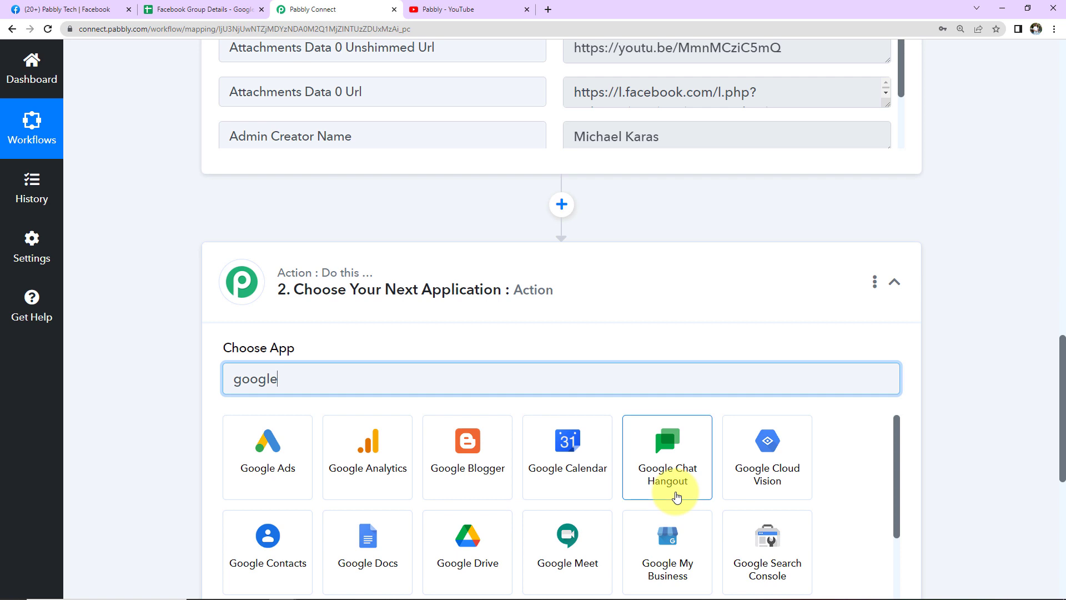
scroll(675, 499, "down", 2)
left_click(268, 547)
left_click(284, 328)
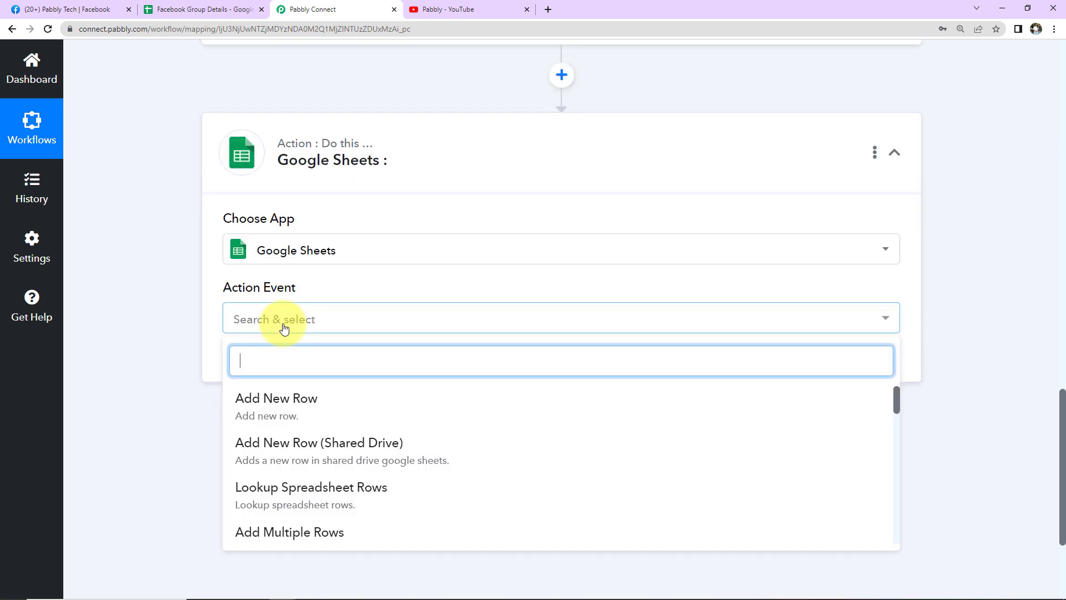
scroll(283, 476, "down", 3)
left_click(269, 450)
Step: Connect Google Sheets through a new connection, signing in with the Google account and allowing Pabbly Connect Sheets access
left_click(274, 376)
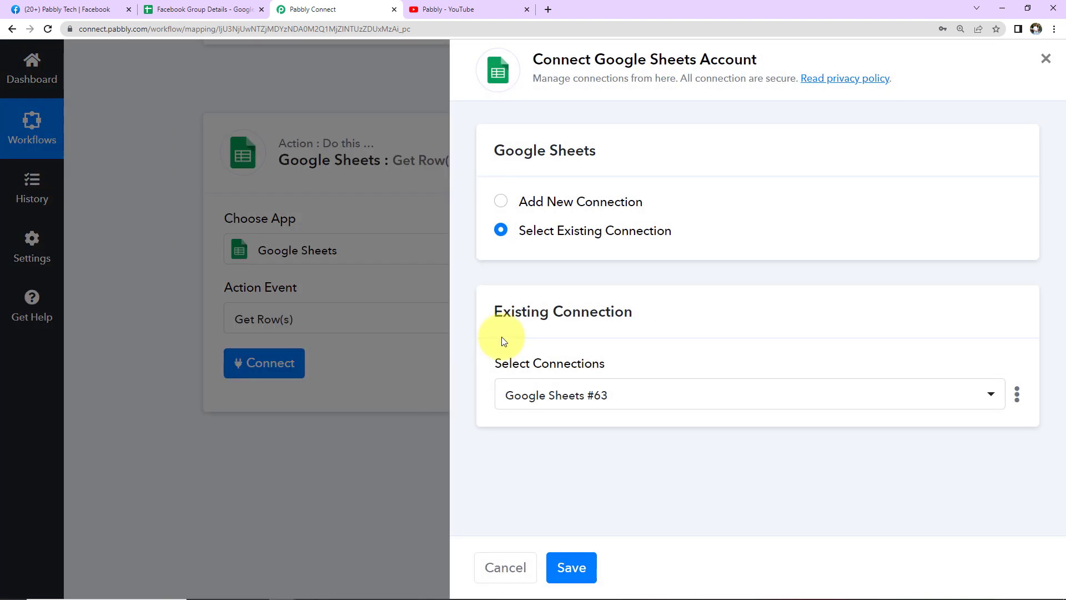
left_click_drag(594, 60, 760, 61)
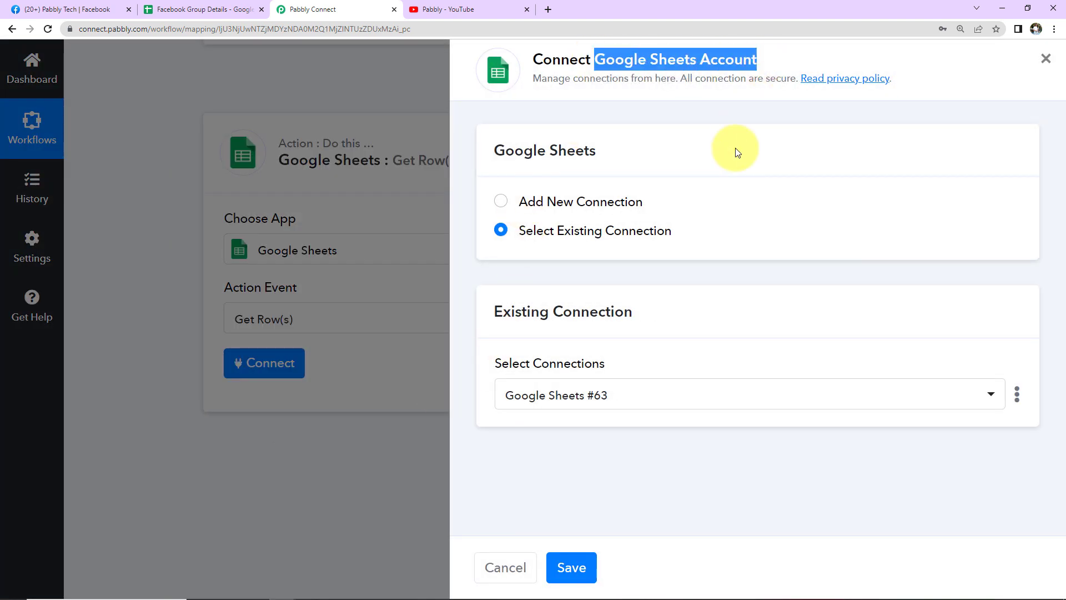
left_click(501, 203)
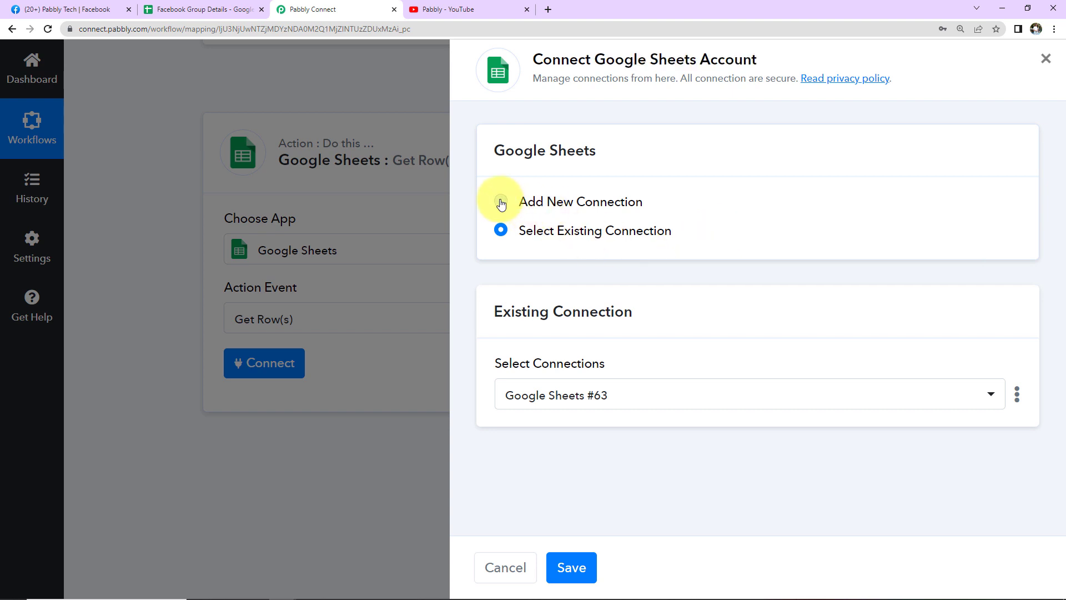
left_click(587, 385)
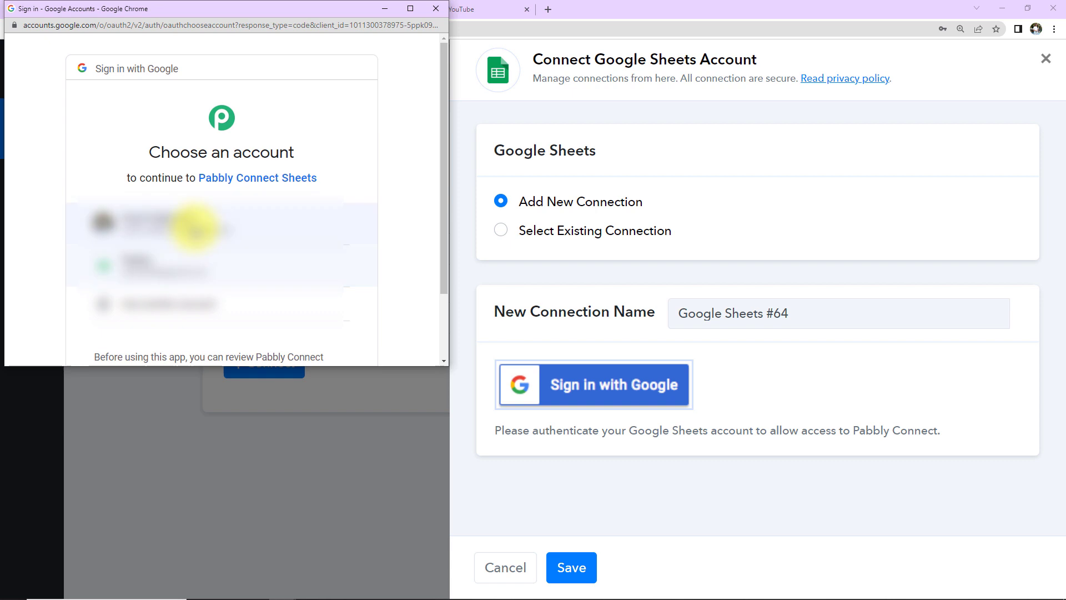
left_click(195, 227)
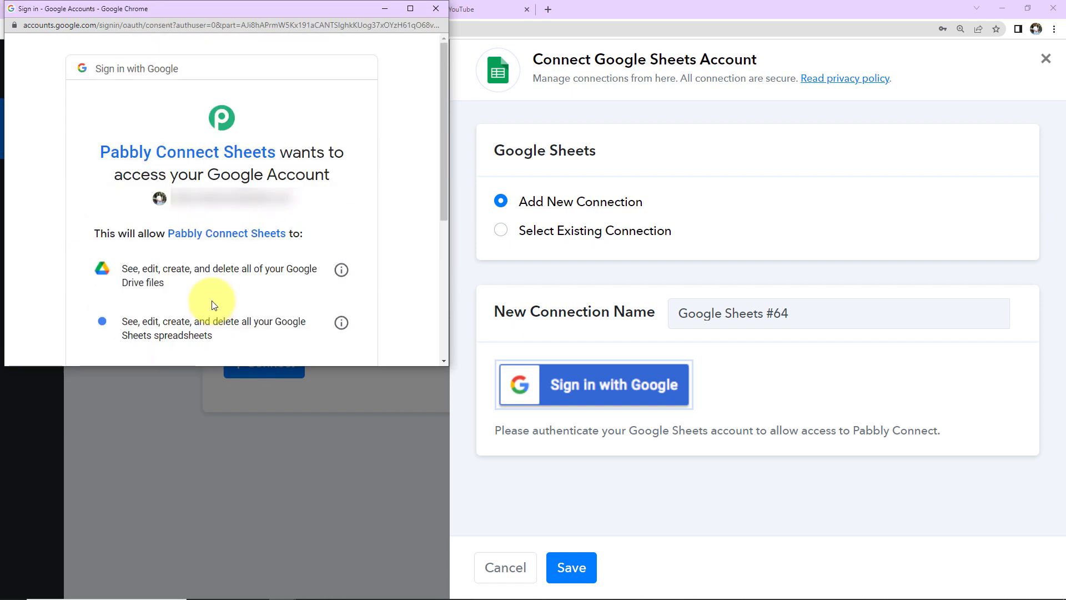
scroll(214, 261, "down", 5)
left_click(255, 273)
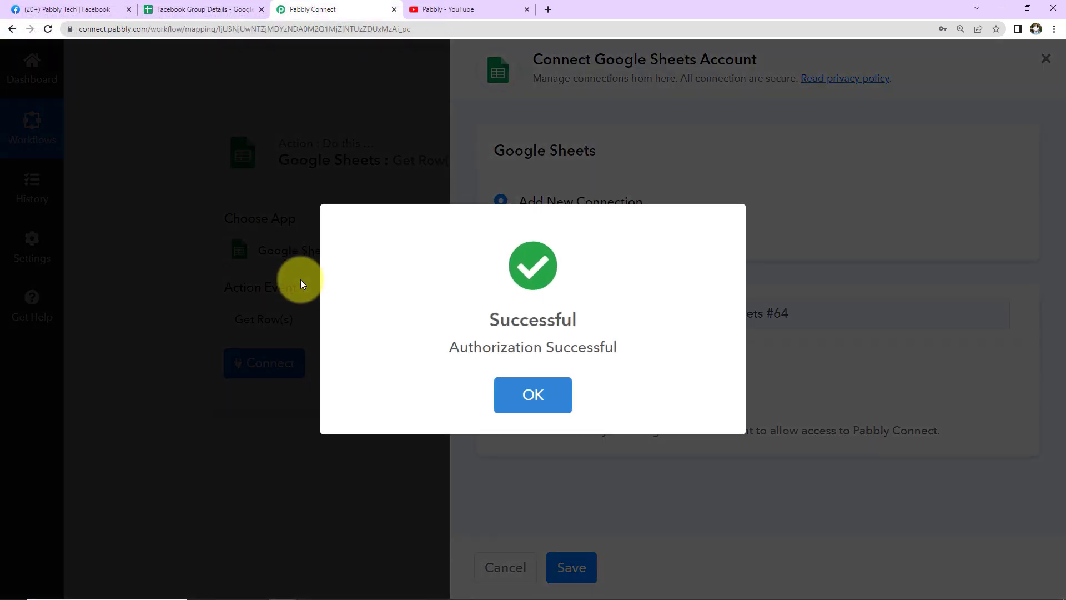
left_click(558, 392)
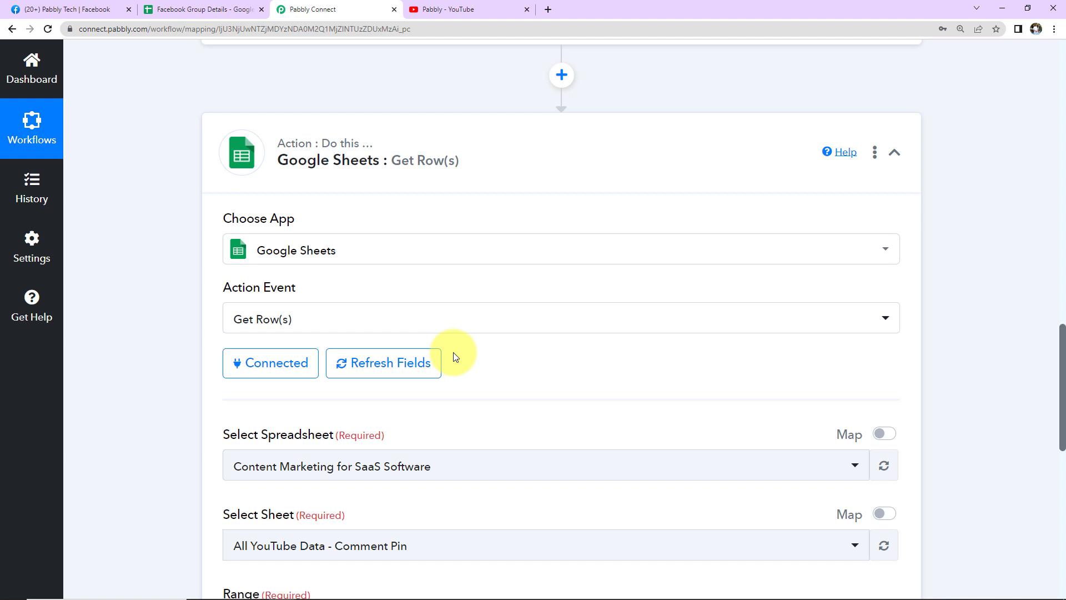
Step: Select the Facebook Group Details spreadsheet as the source for the Get Row(s) action
scroll(529, 348, "down", 5)
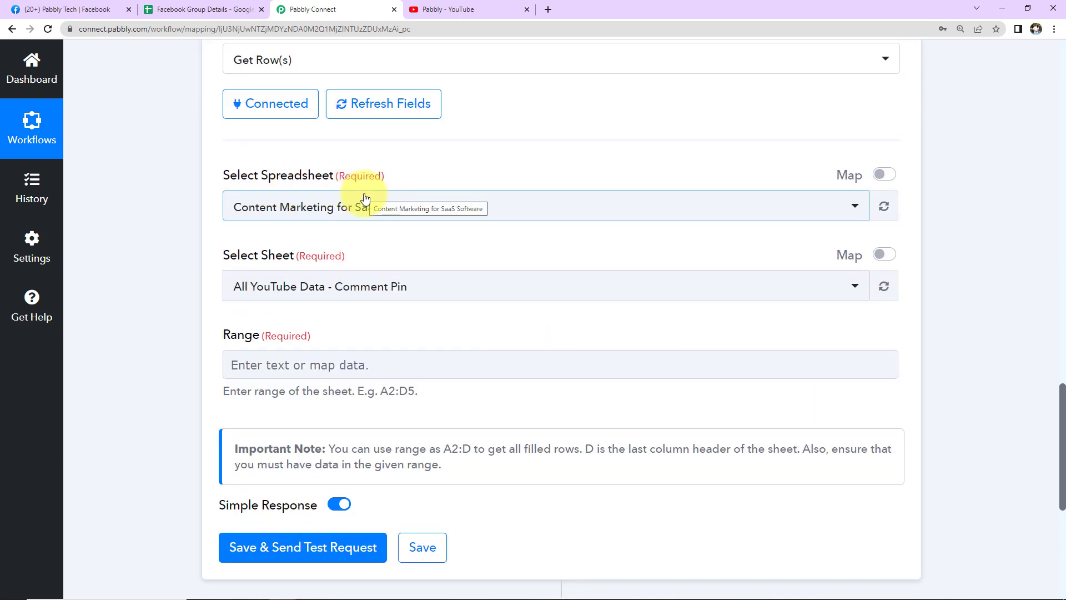
left_click(464, 209)
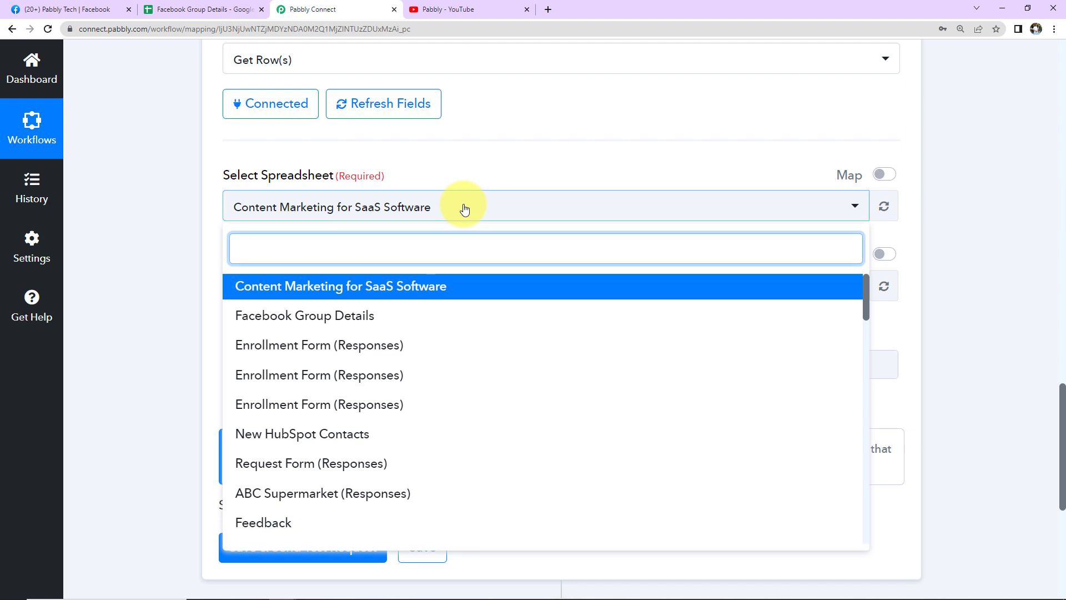
left_click(303, 318)
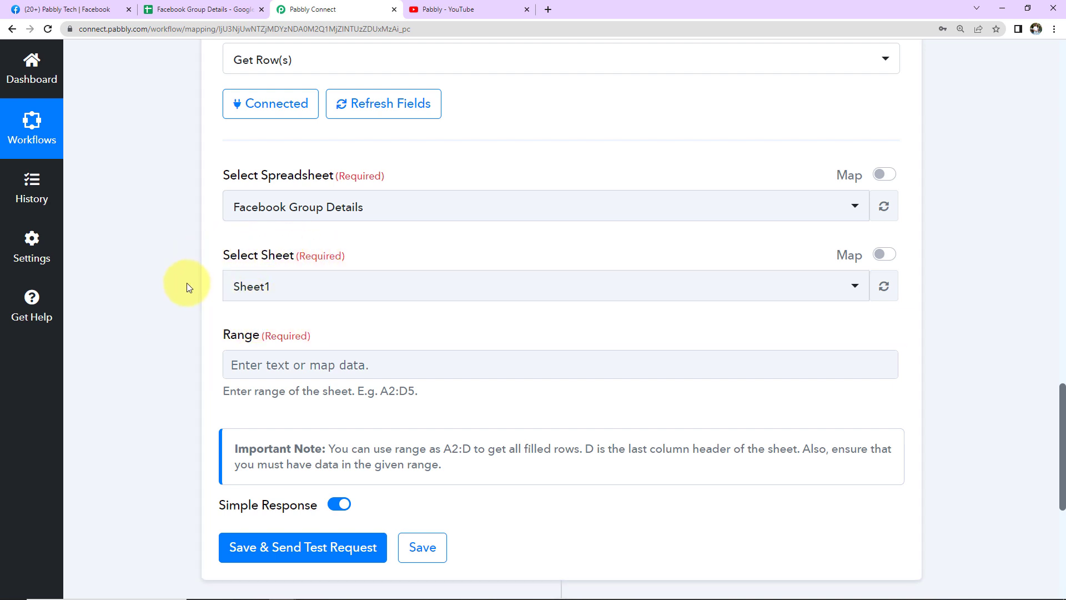
Step: Check the extent of the group data from A2 to B5 in the Facebook Group Details sheet, filling Pabbly Tech down through A5
left_click(305, 369)
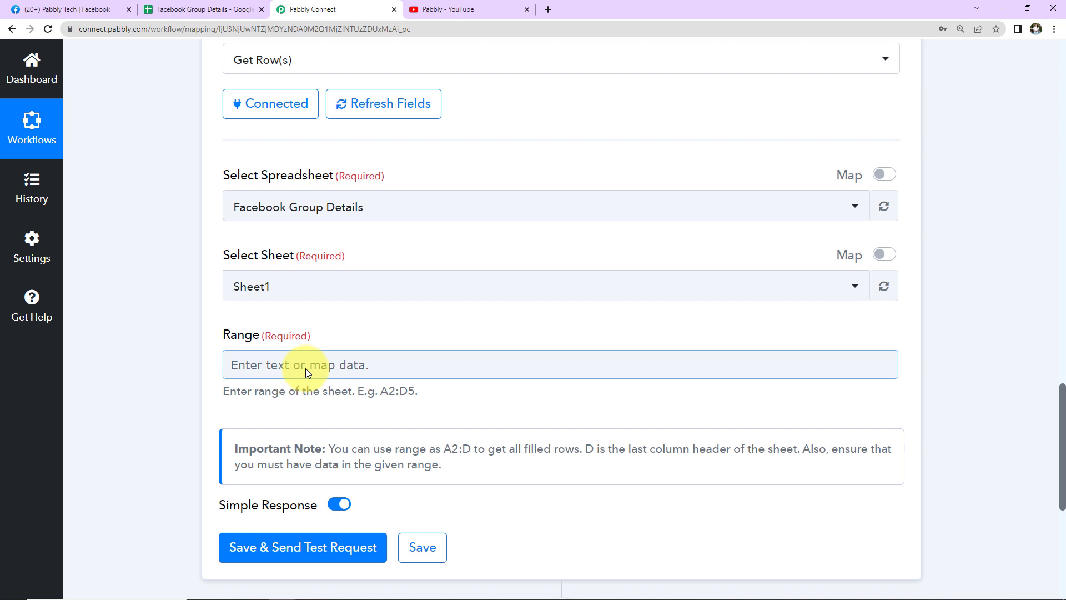
left_click(216, 12)
left_click(202, 387)
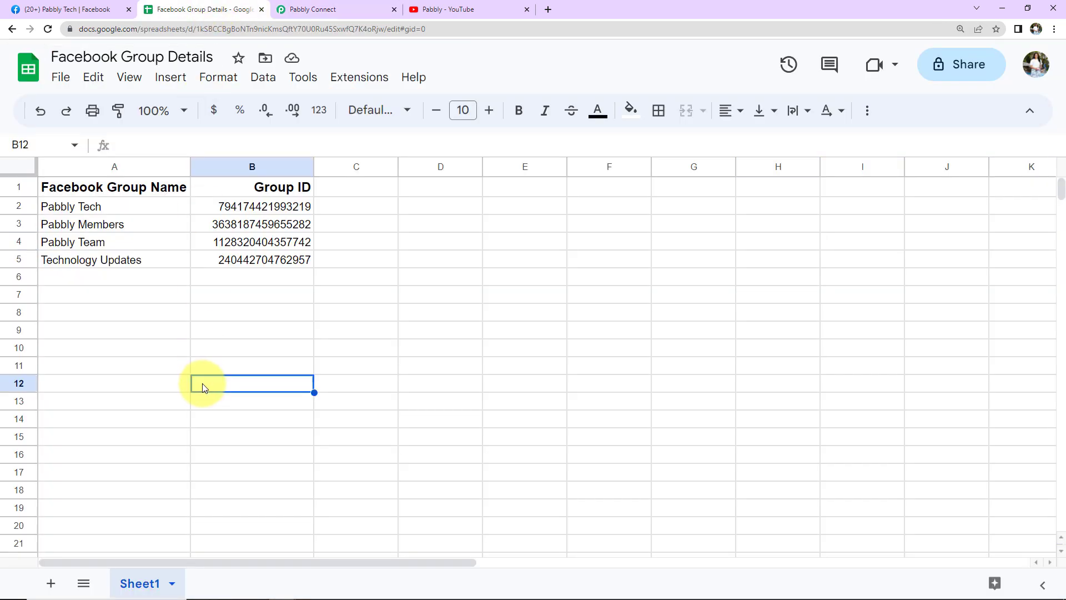
left_click(44, 206)
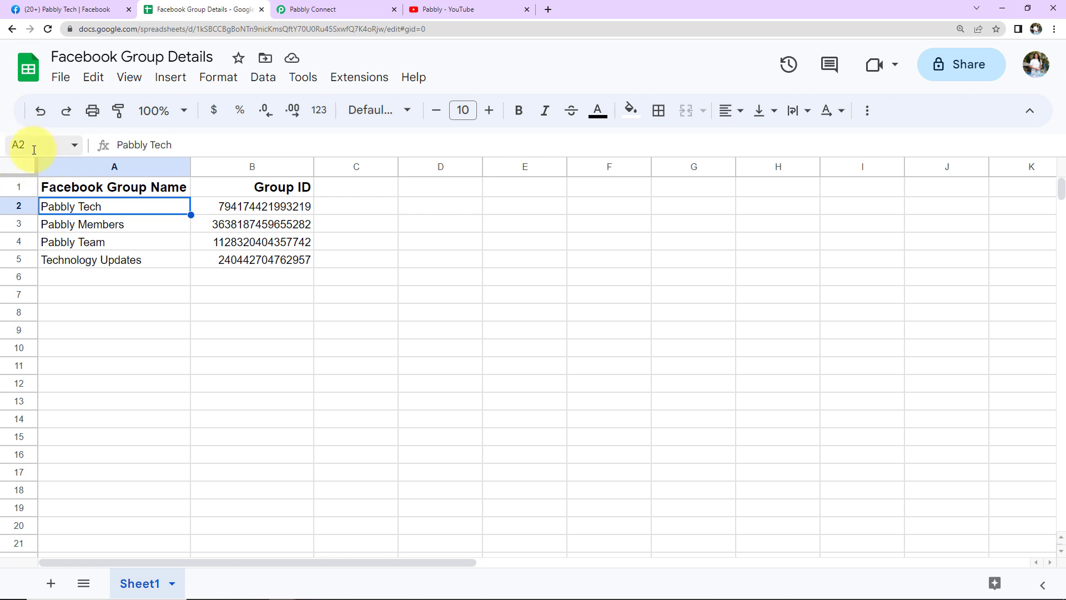
left_click_drag(191, 214, 301, 262)
left_click(301, 262)
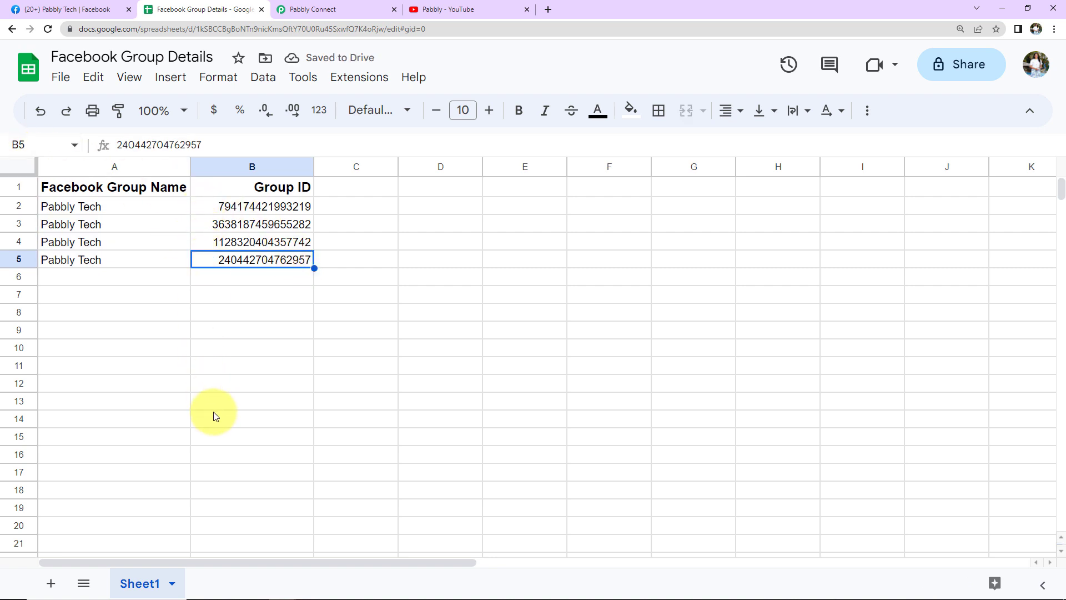
Step: Return to Pabbly Connect, set the Get Row(s) range to A2:B, and save and send the test request
left_click(345, 9)
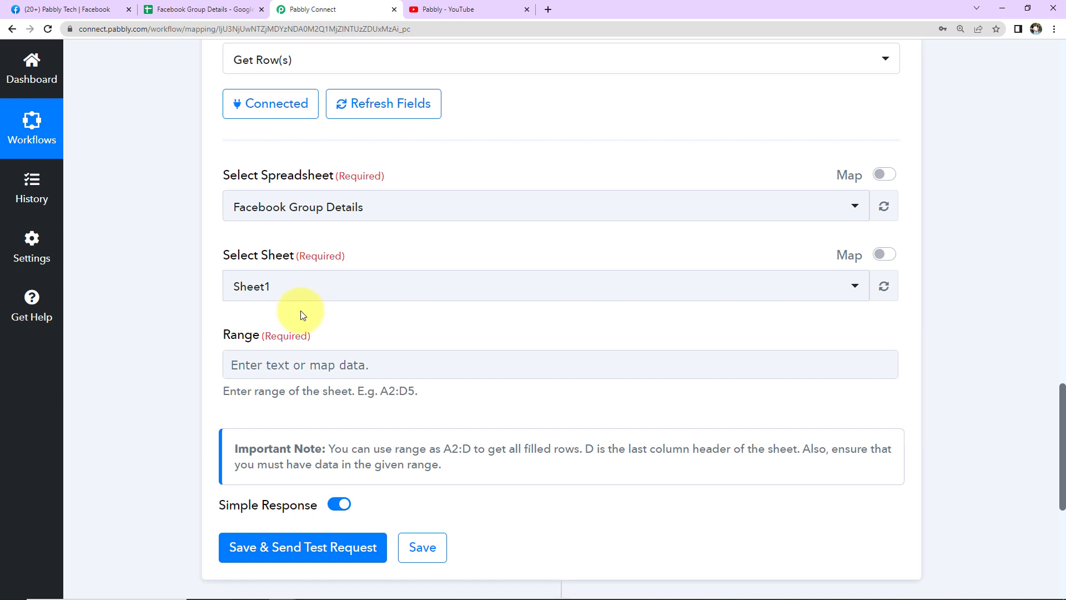
left_click(293, 364)
type("A2")
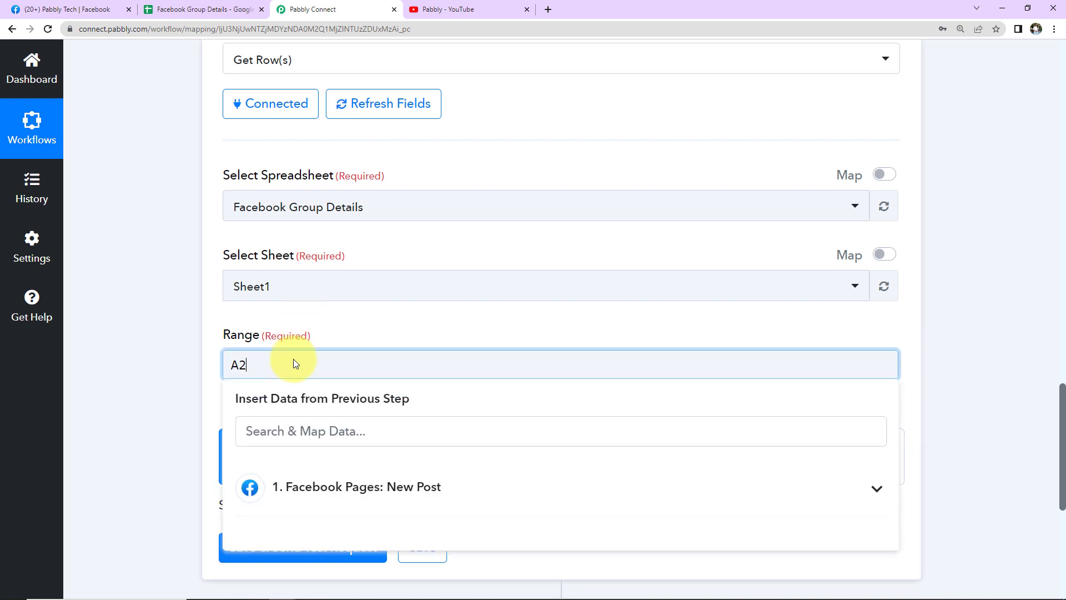
type(":B")
left_click(132, 316)
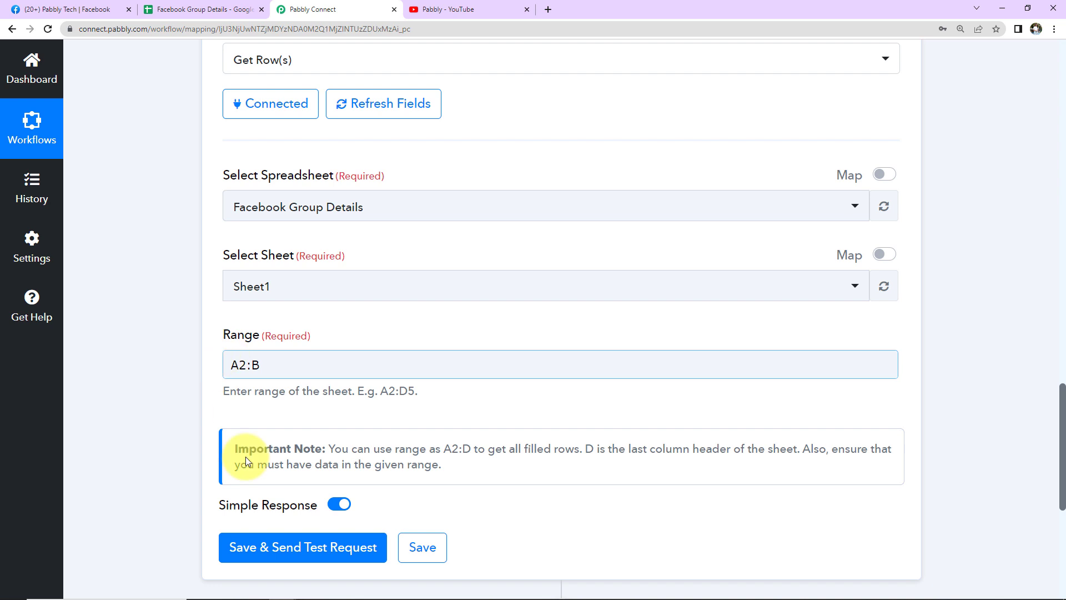
left_click(253, 555)
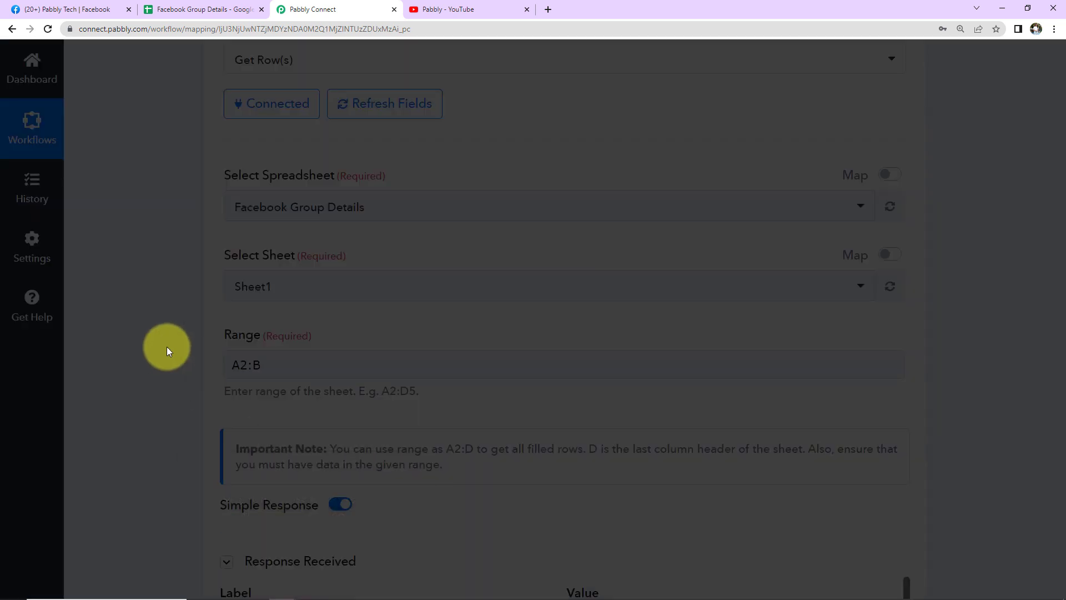
Step: Examine the Get Row(s) response for each row's Facebook group name, group ID and row index
scroll(170, 339, "down", 4)
scroll(170, 339, "down", 5)
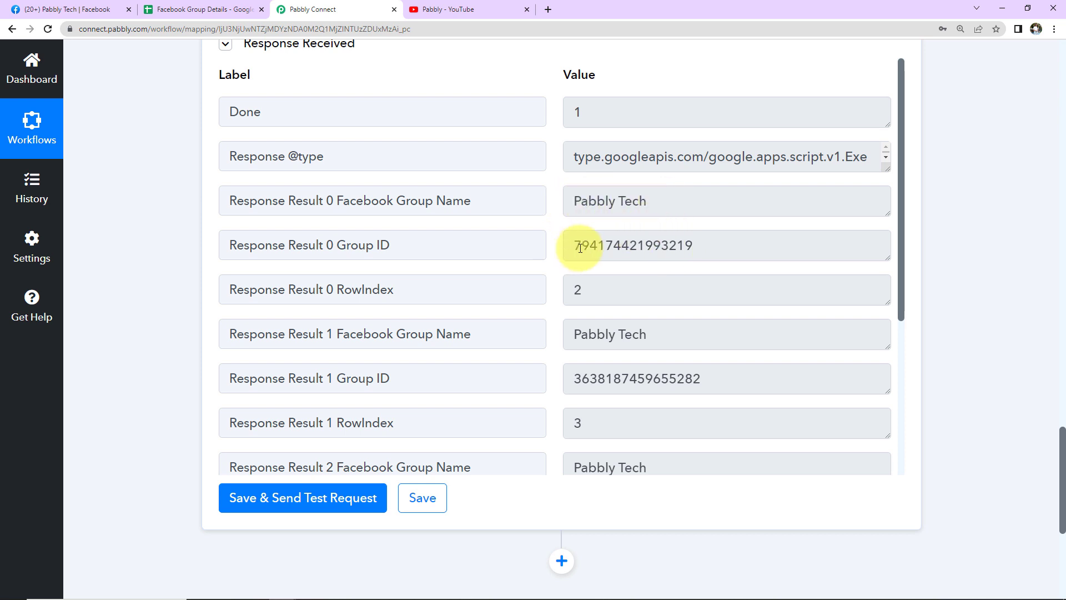
scroll(631, 290, "down", 2)
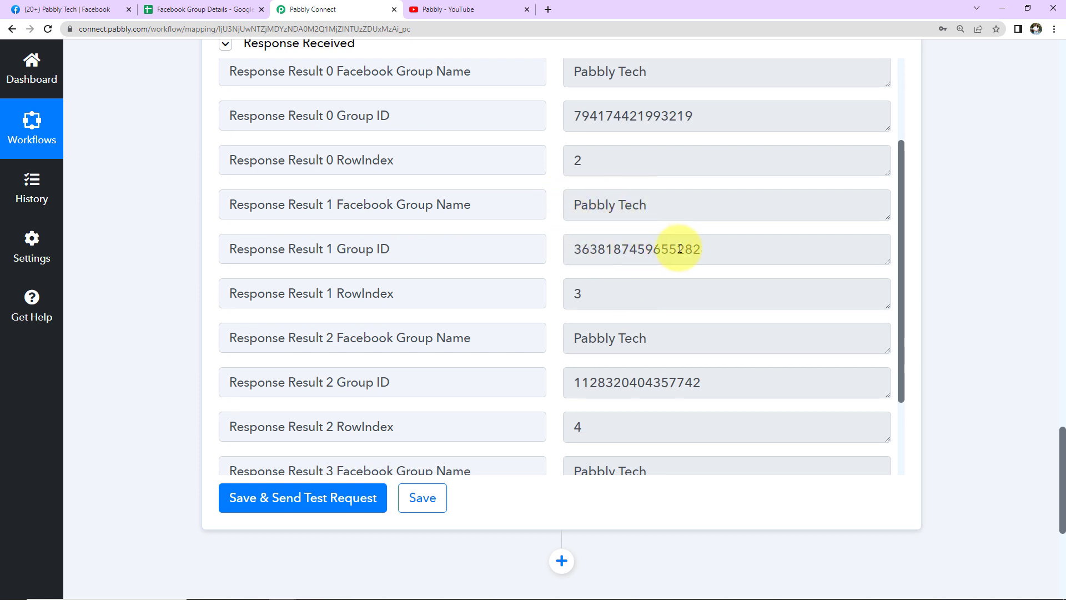
scroll(674, 265, "down", 1)
scroll(674, 264, "down", 2)
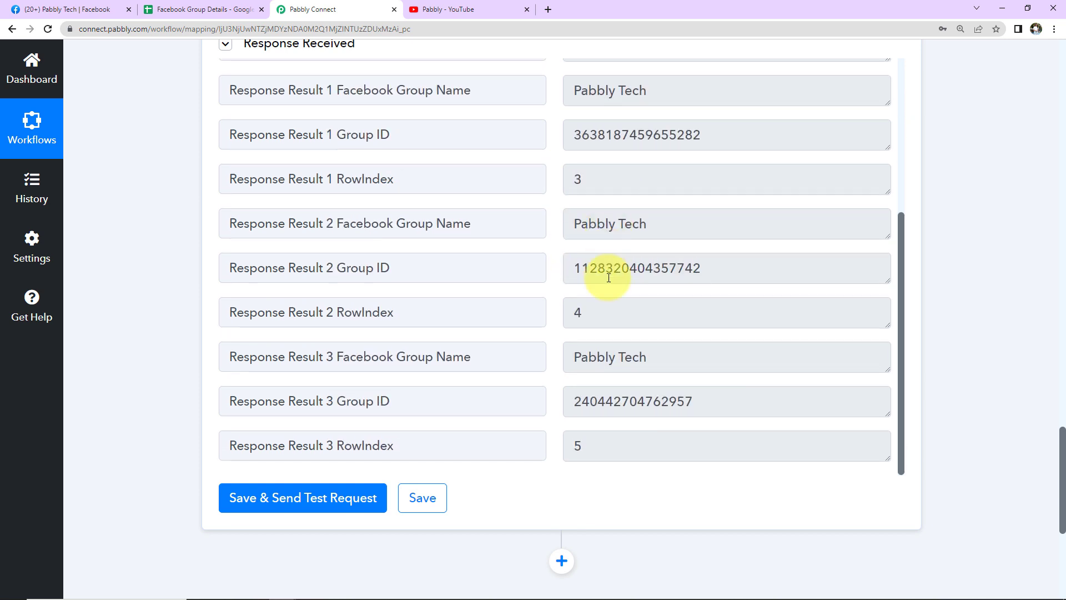
scroll(680, 318, "down", 2)
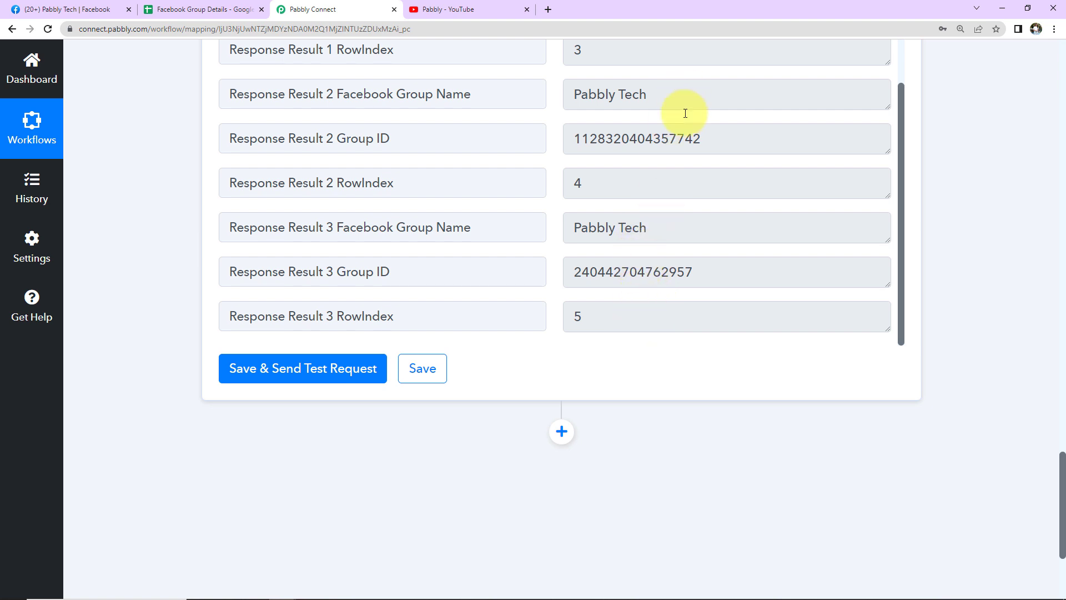
scroll(696, 284, "up", 5)
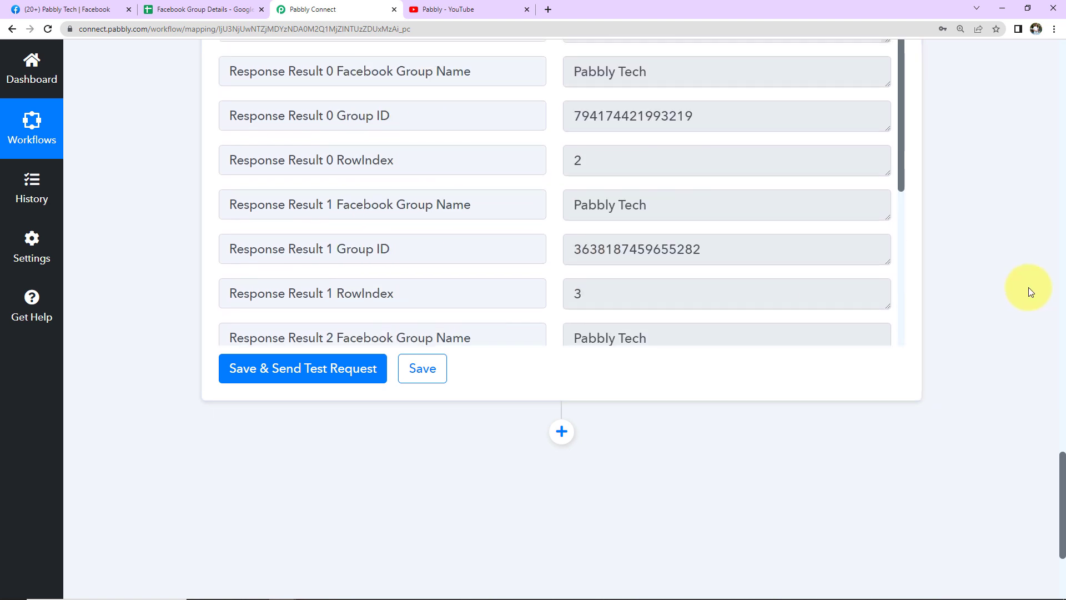
Step: Turn off Simple Response for the Get Row(s) action and resend its test request
scroll(1028, 288, "up", 7)
left_click(339, 245)
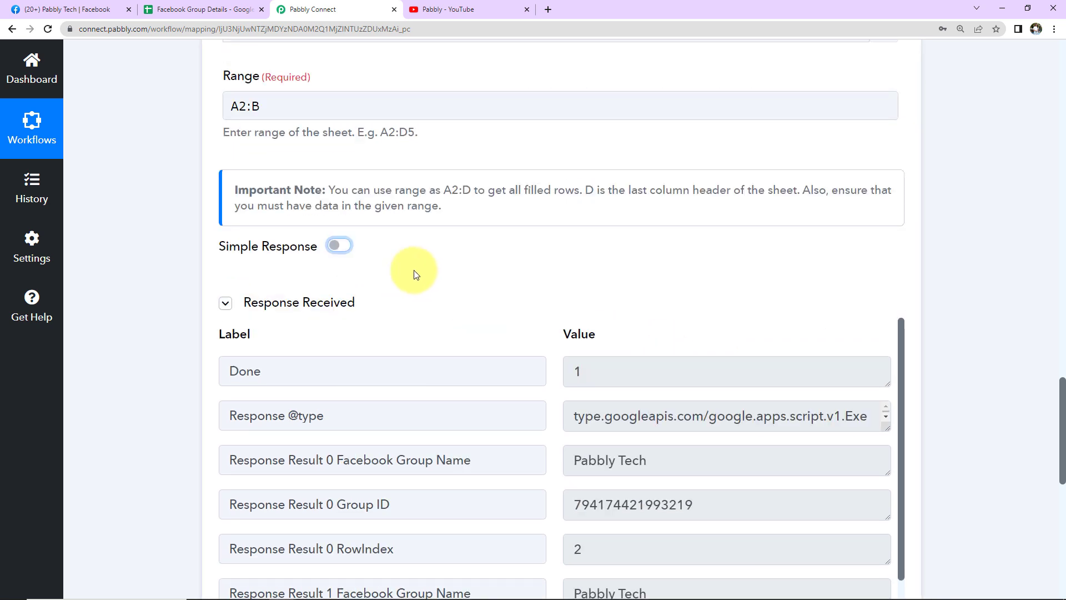
scroll(416, 274, "down", 5)
left_click(311, 498)
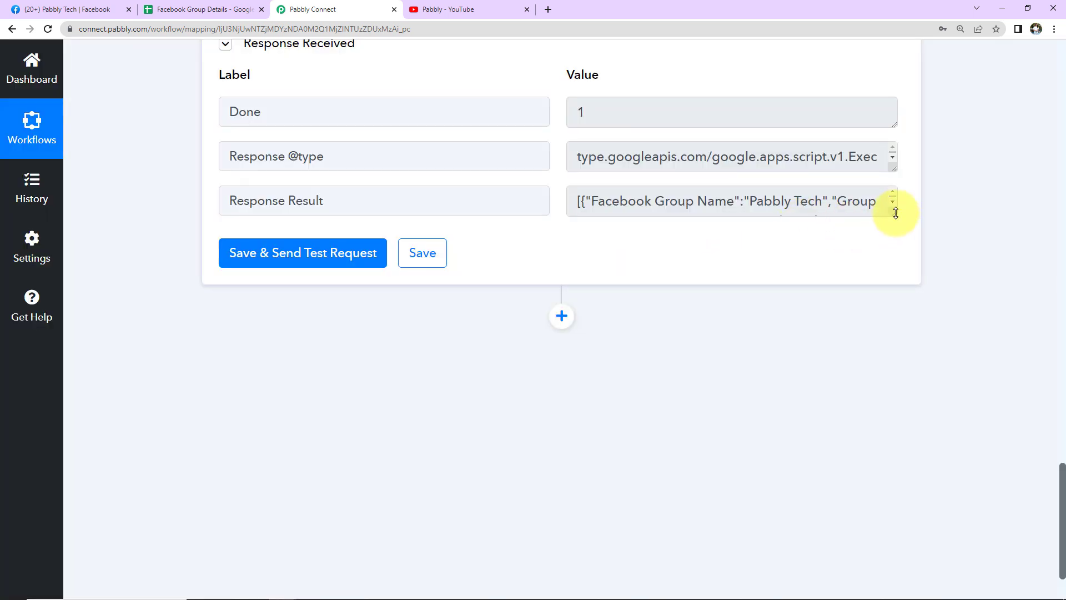
Step: Enlarge the Response Result value and examine the full array of group names and IDs
left_click_drag(898, 213, 916, 392)
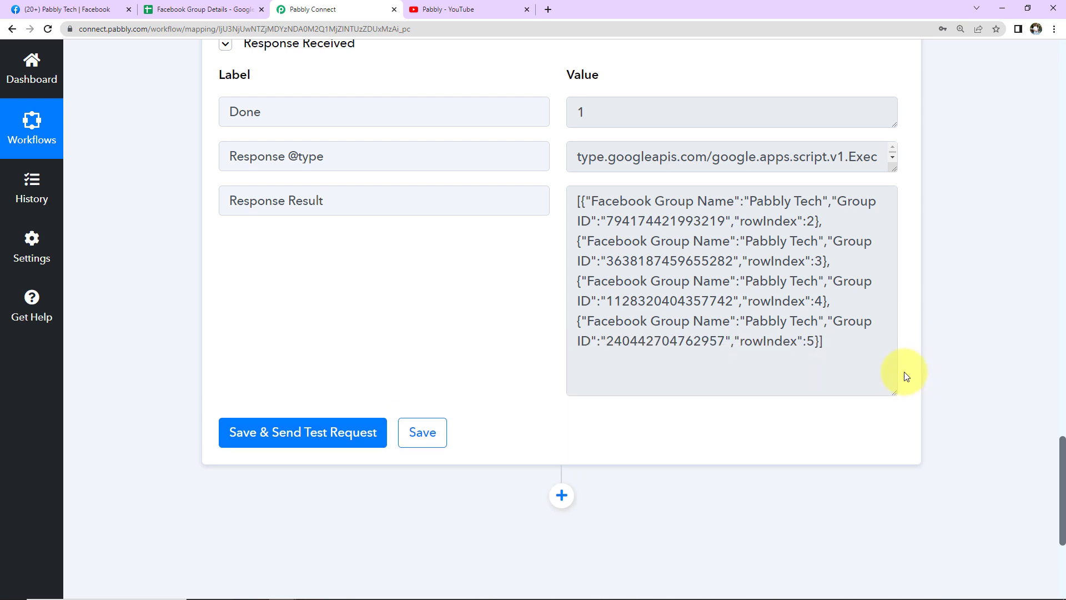
left_click_drag(844, 349, 572, 203)
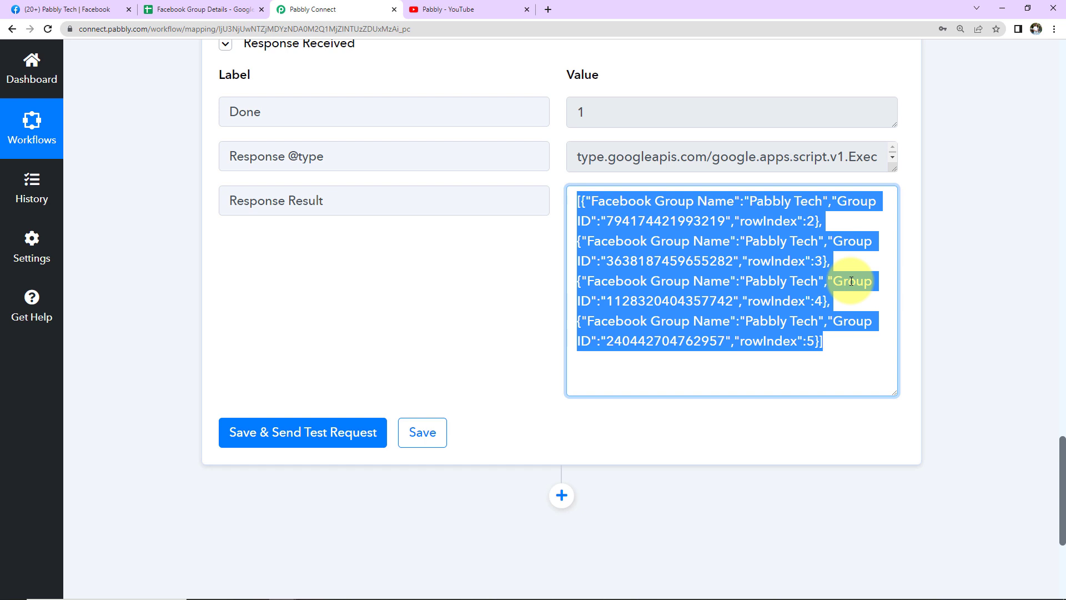
left_click(969, 212)
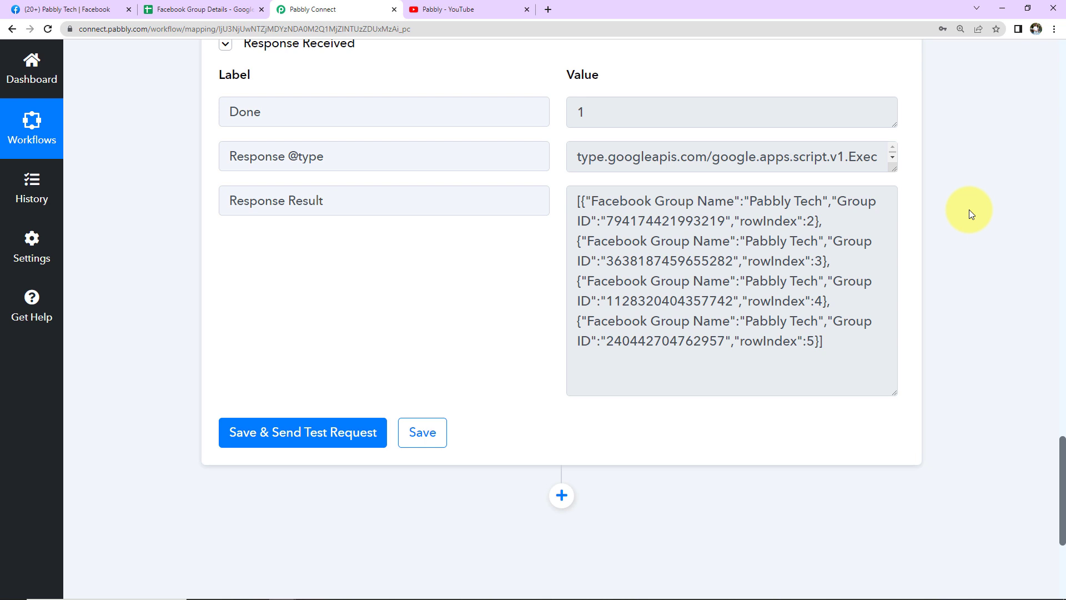
Step: Add an action step after Google Sheets and choose Iterator by Pabbly as its app
scroll(968, 209, "down", 5)
left_click(560, 225)
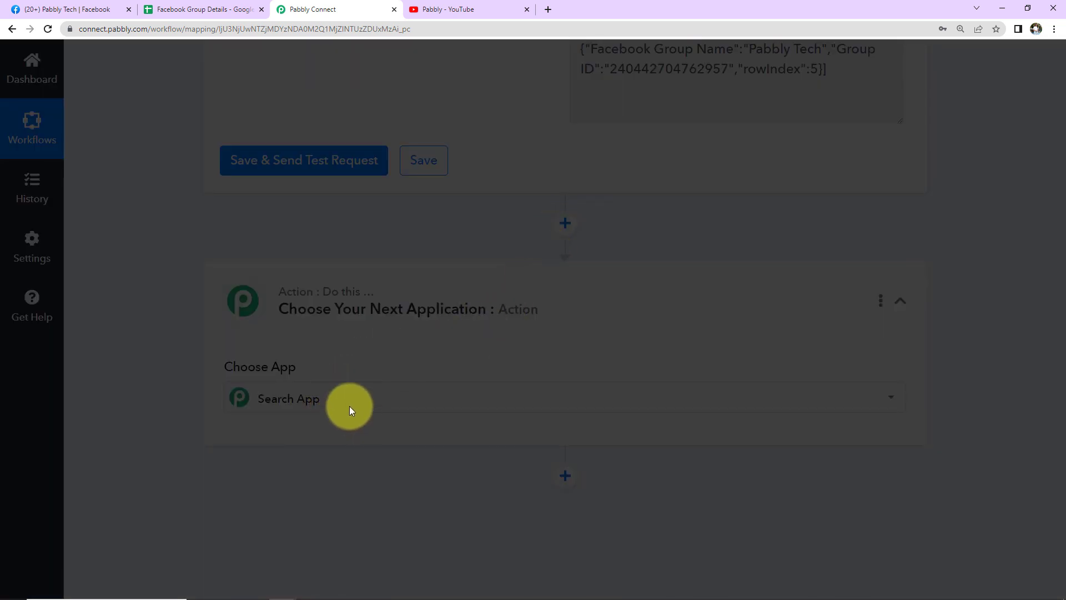
left_click(350, 409)
left_click(558, 464)
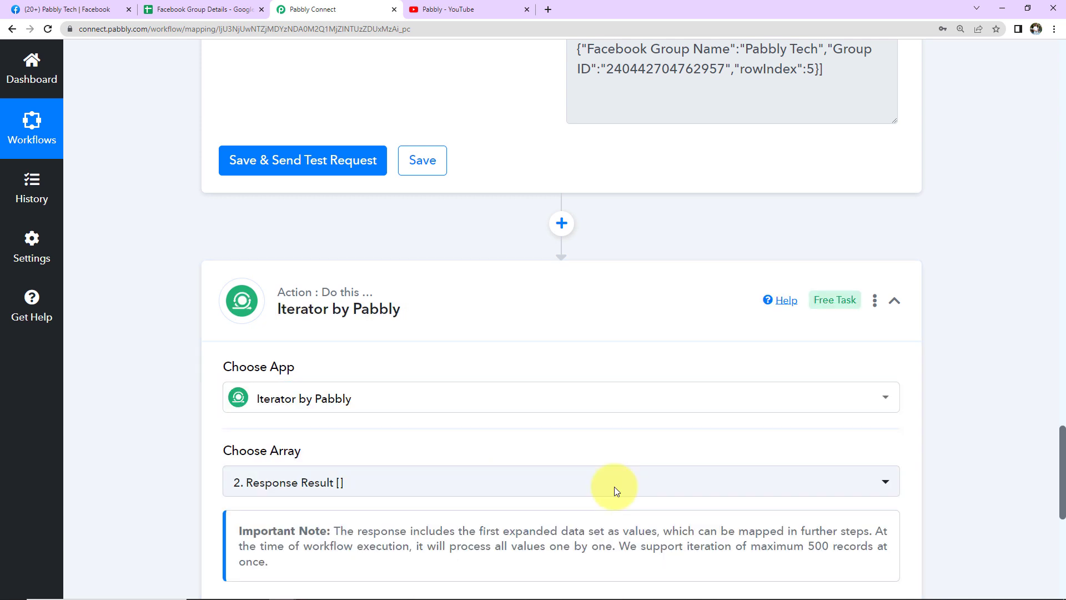
Step: Save the Iterator step with Response Result [] as its array and send its test request
mouse_move(334, 315)
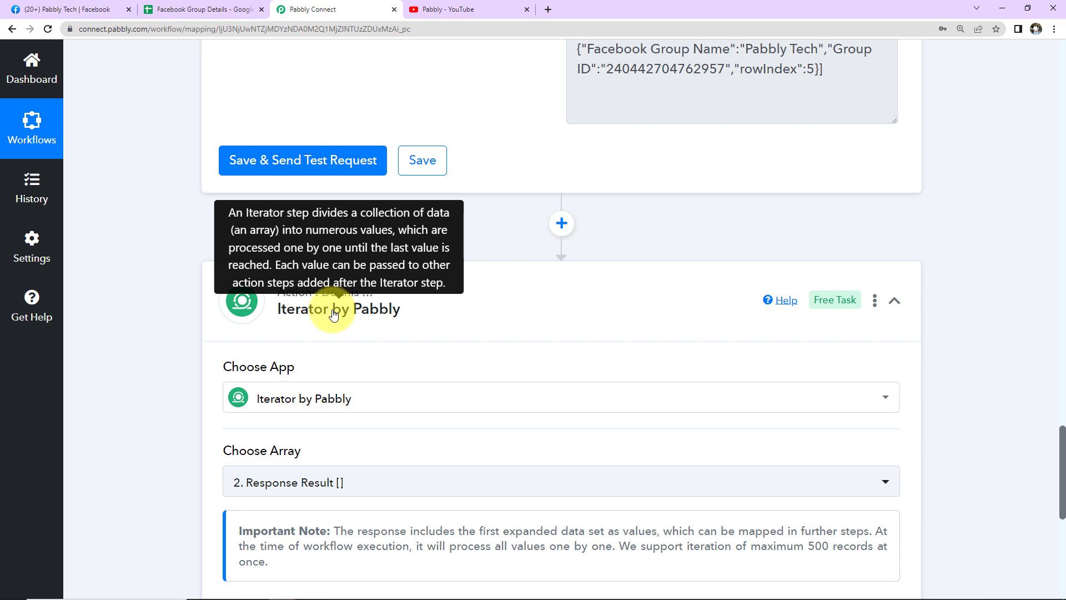
scroll(175, 355, "down", 2)
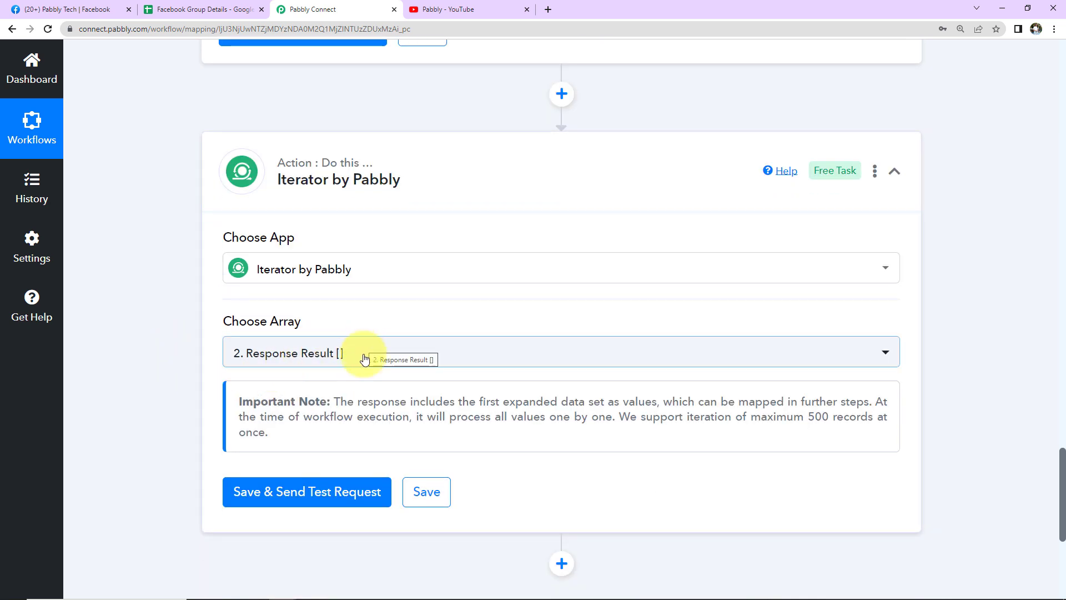
left_click(378, 491)
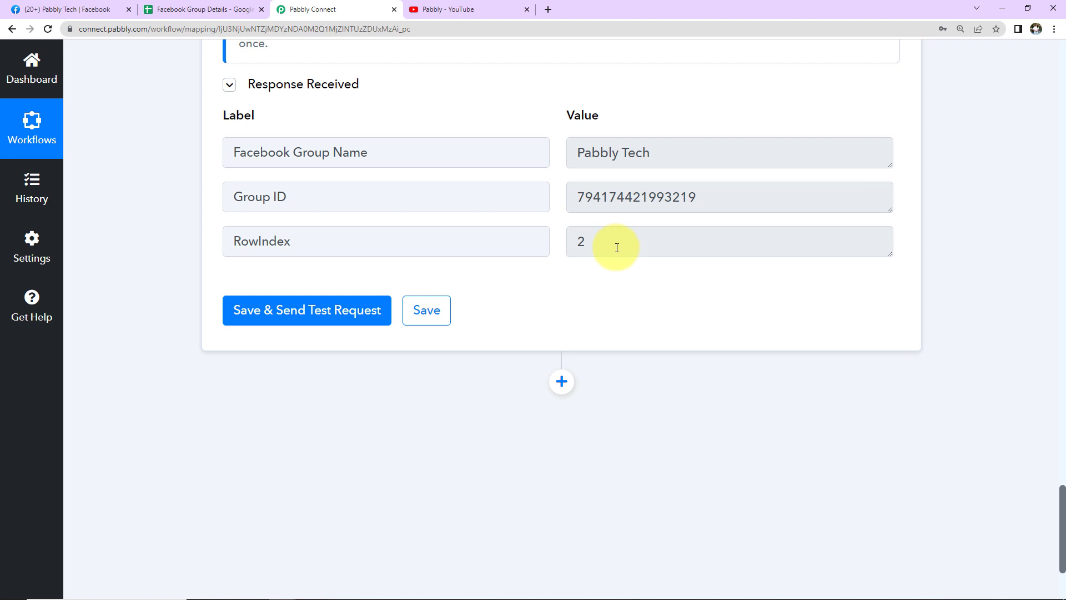
Step: Add a Facebook Groups Post Message action after the Iterator and connect it through the existing connection Facebook Groups #1
scroll(616, 247, "down", 2)
left_click(562, 252)
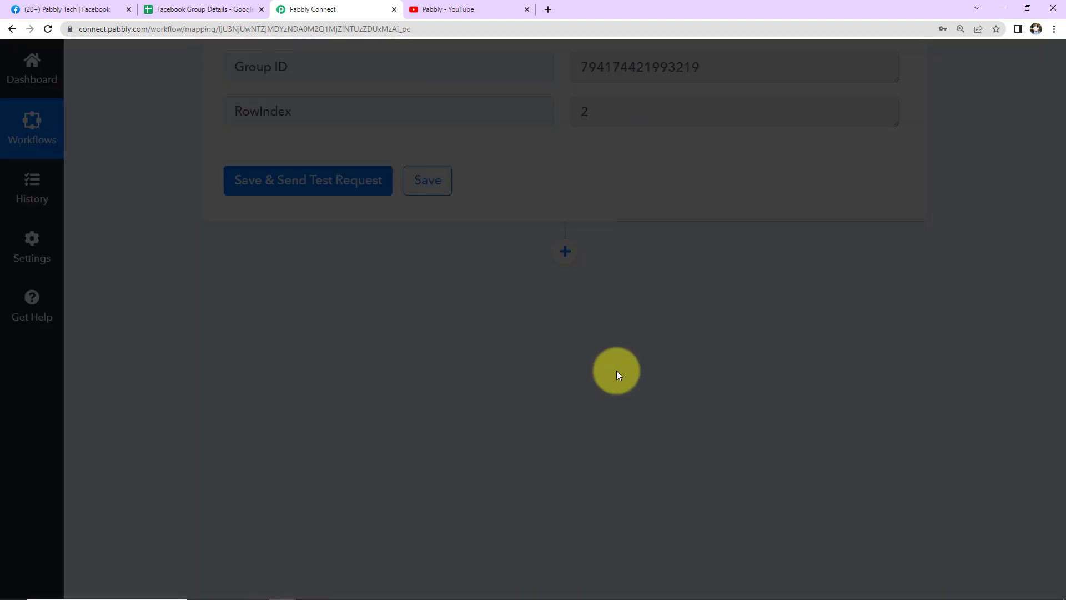
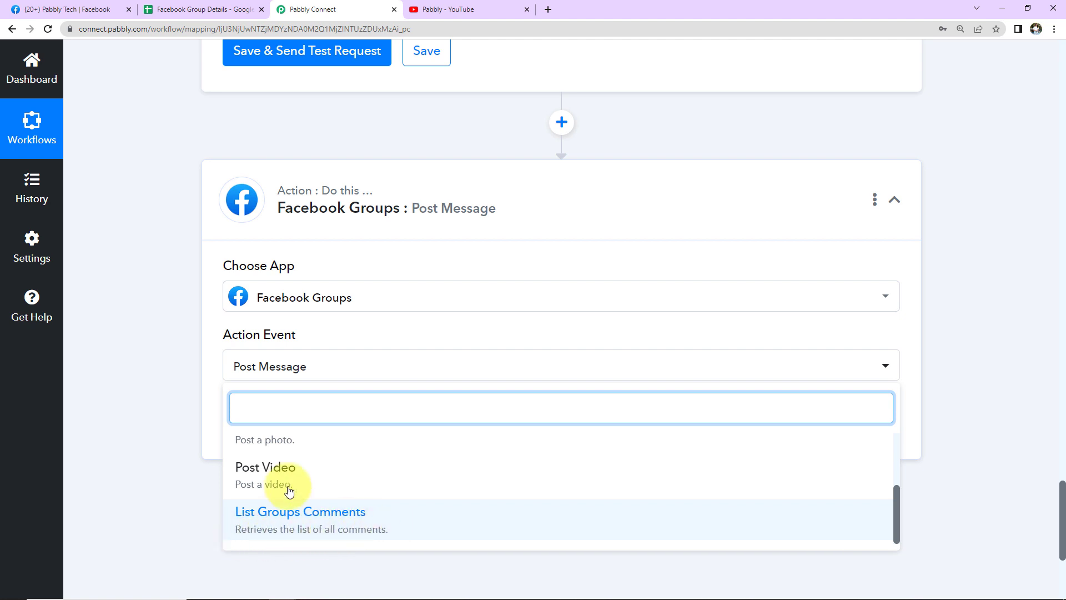
left_click(181, 392)
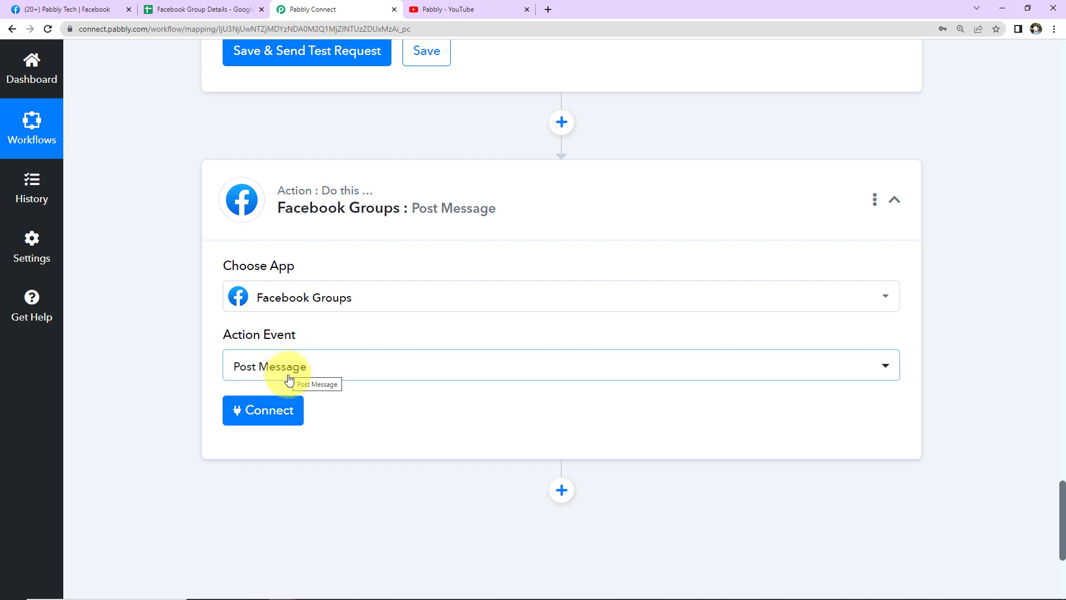
left_click(273, 416)
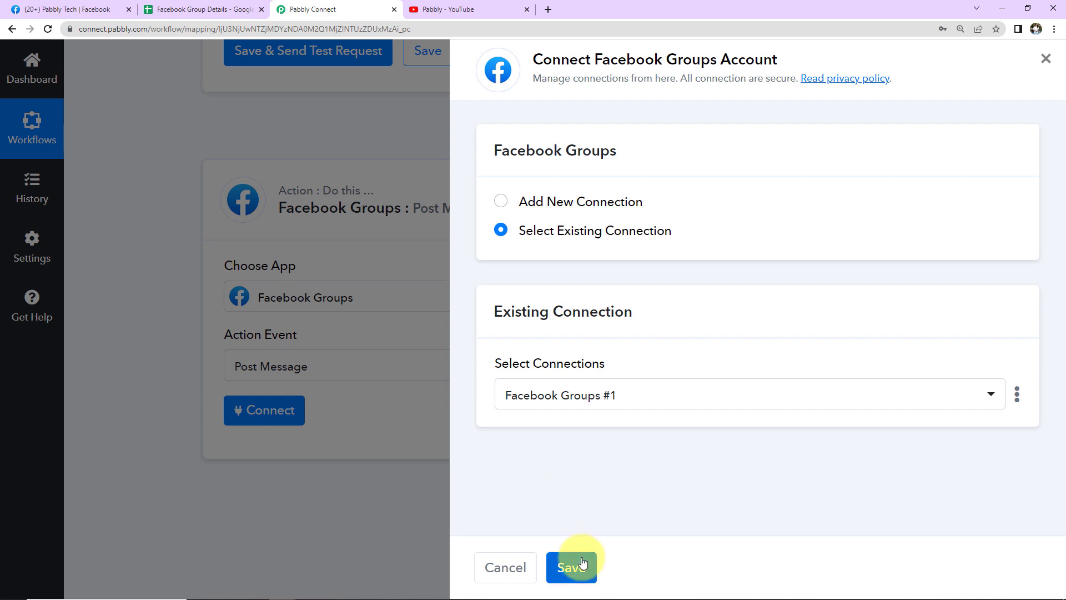
left_click(582, 562)
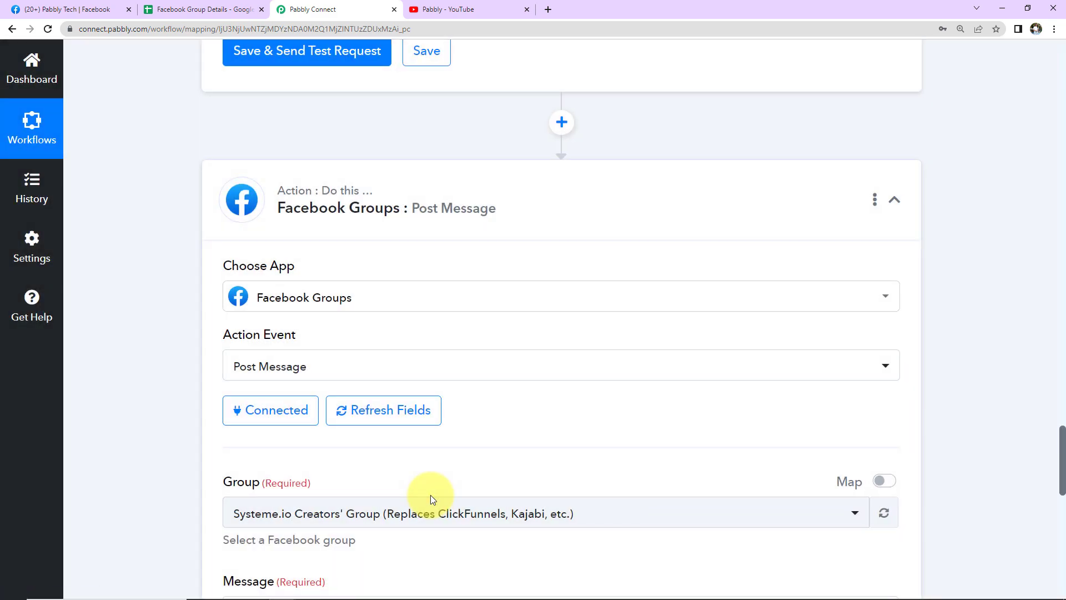
Step: Enable mapping for the Group field and replace its value with the Group ID from the Iterator by Pabbly step
scroll(511, 402, "down", 7)
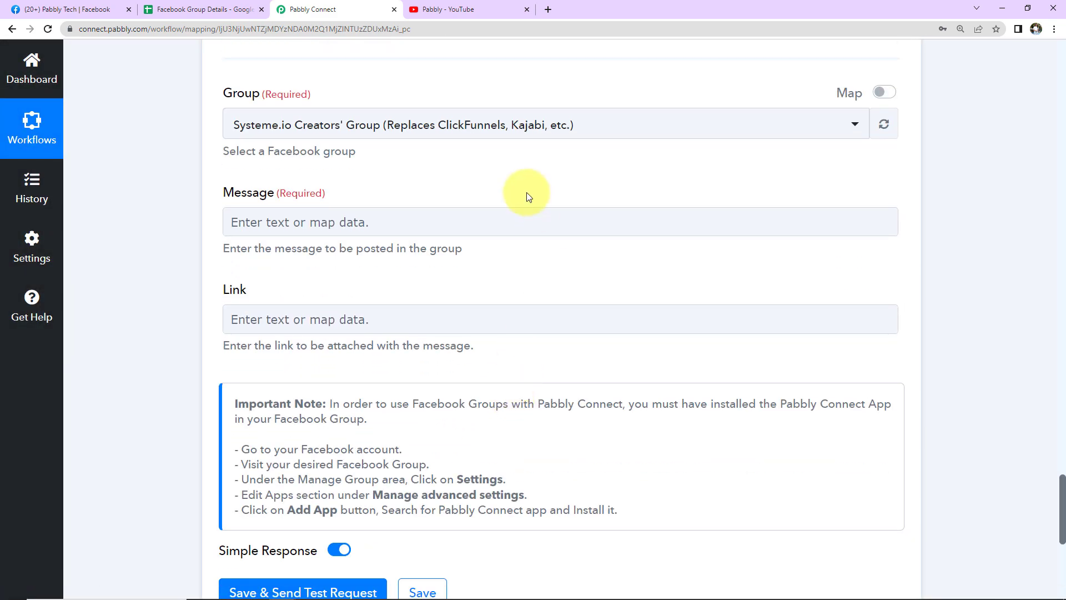
left_click(222, 9)
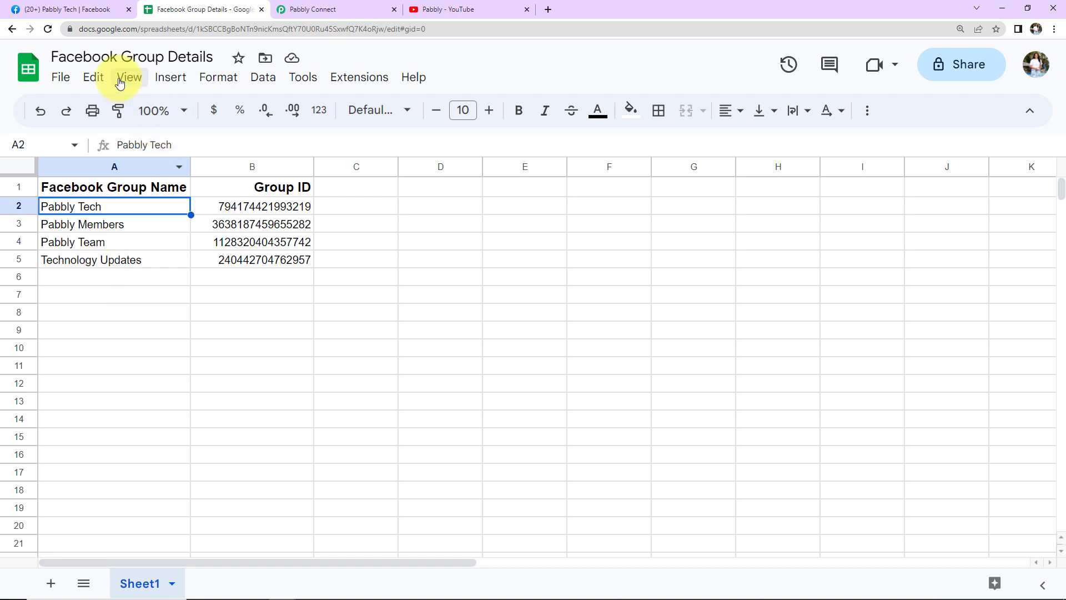
left_click(291, 9)
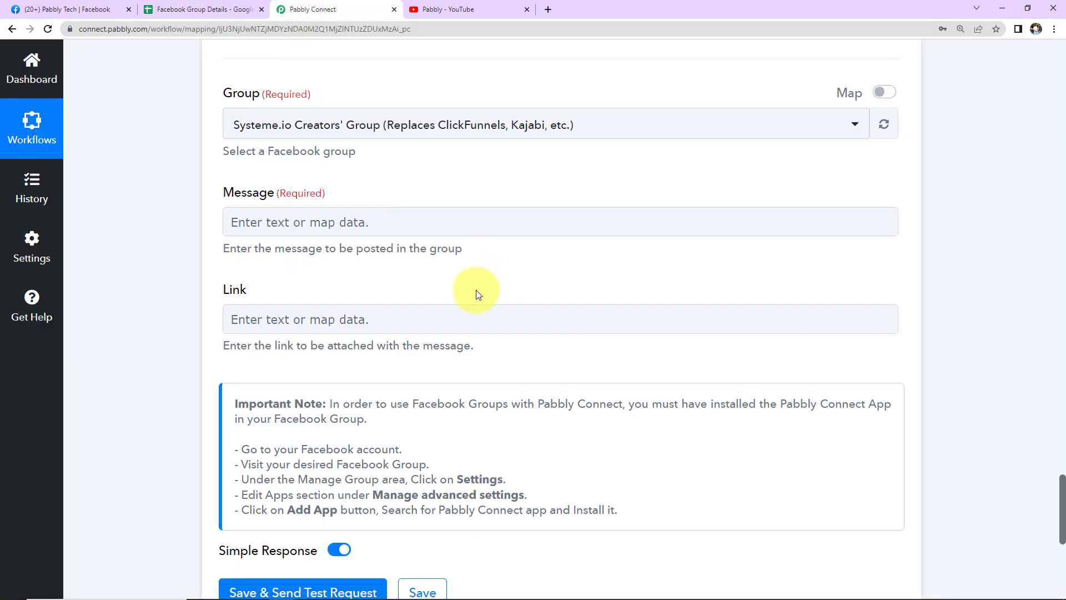
scroll(289, 211, "up", 2)
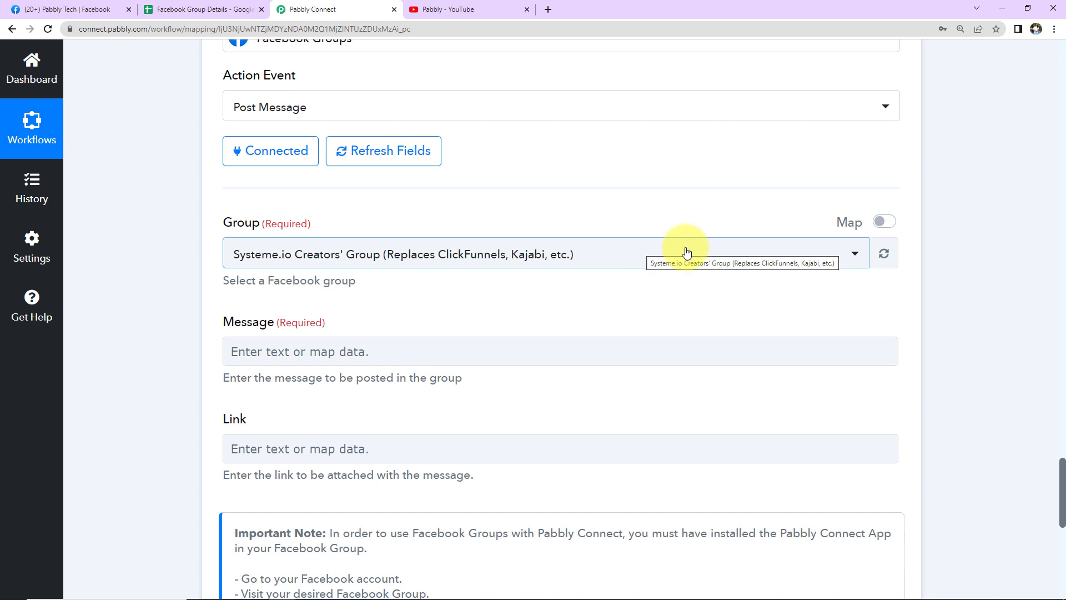
left_click(883, 223)
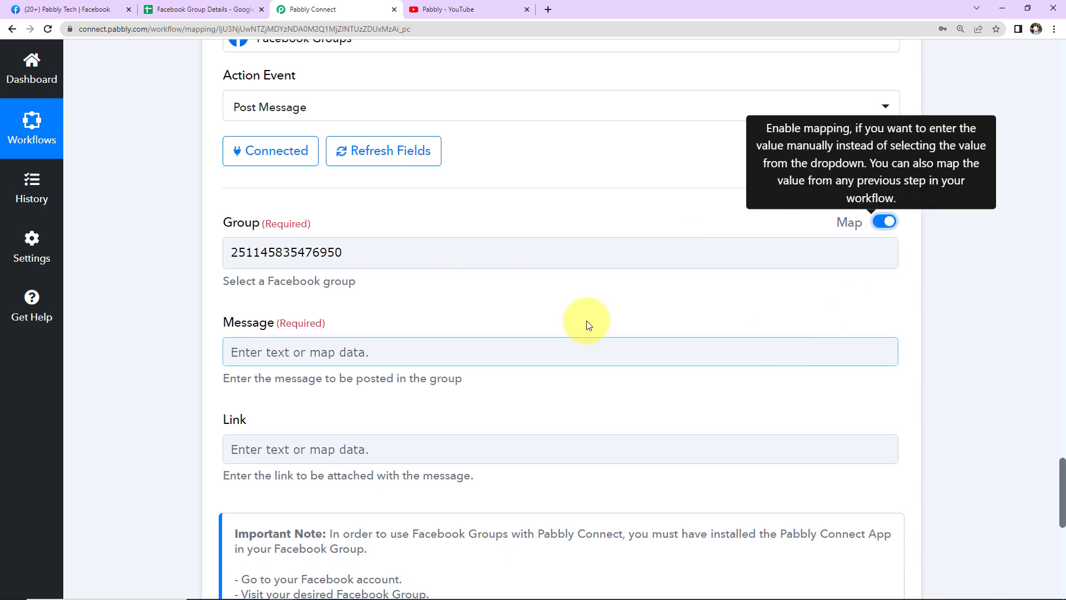
double_click(409, 259)
key("BackSpace")
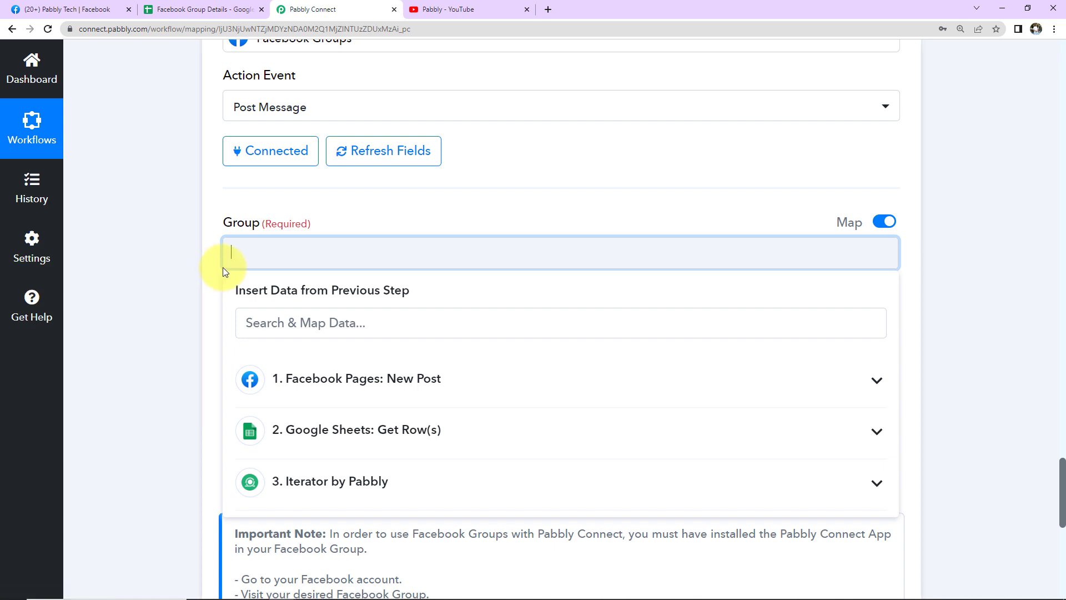
scroll(343, 384, "down", 2)
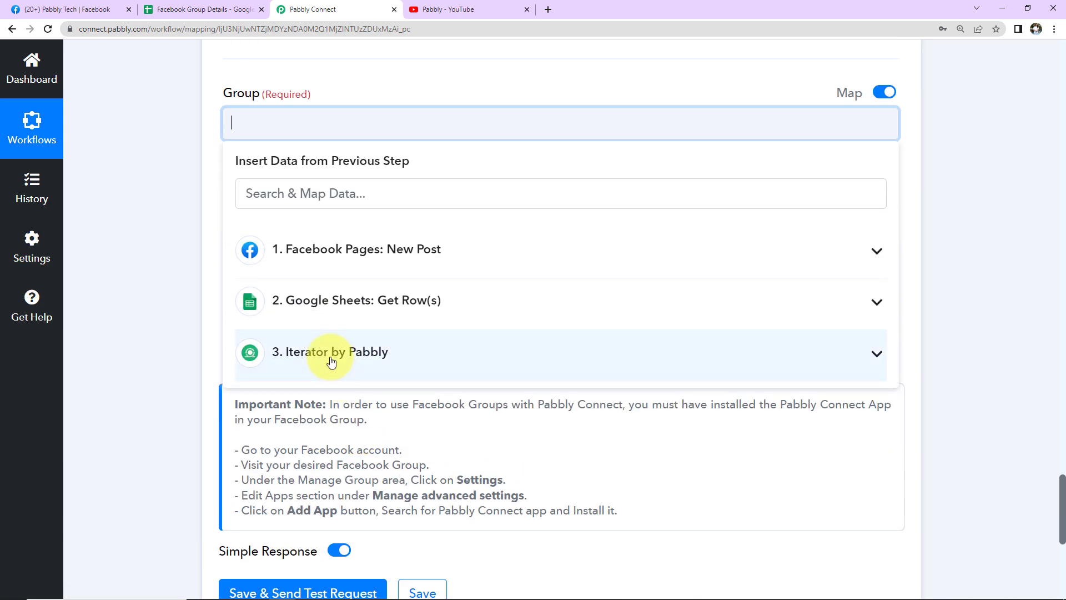
left_click(331, 355)
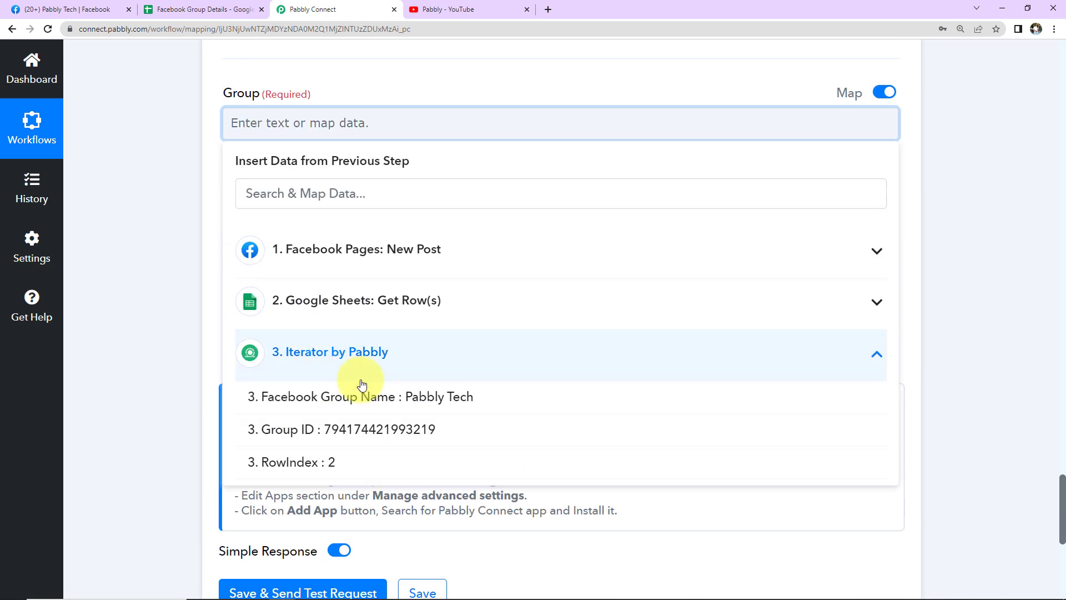
left_click(349, 438)
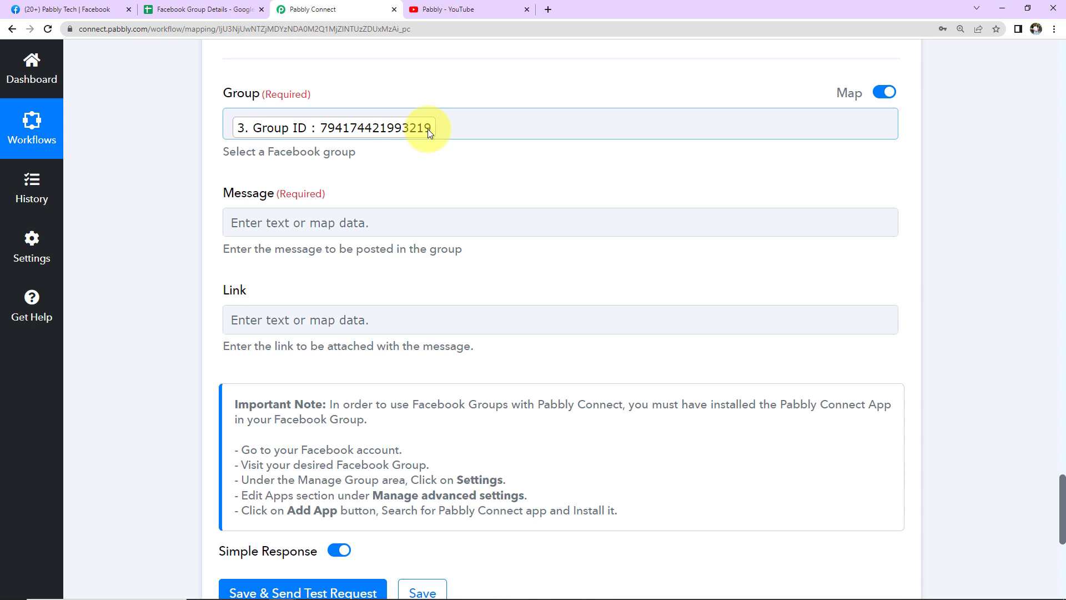
Step: Map the Message field of the Facebook Groups action to the Message value from the Facebook Pages: New Post trigger
left_click(440, 225)
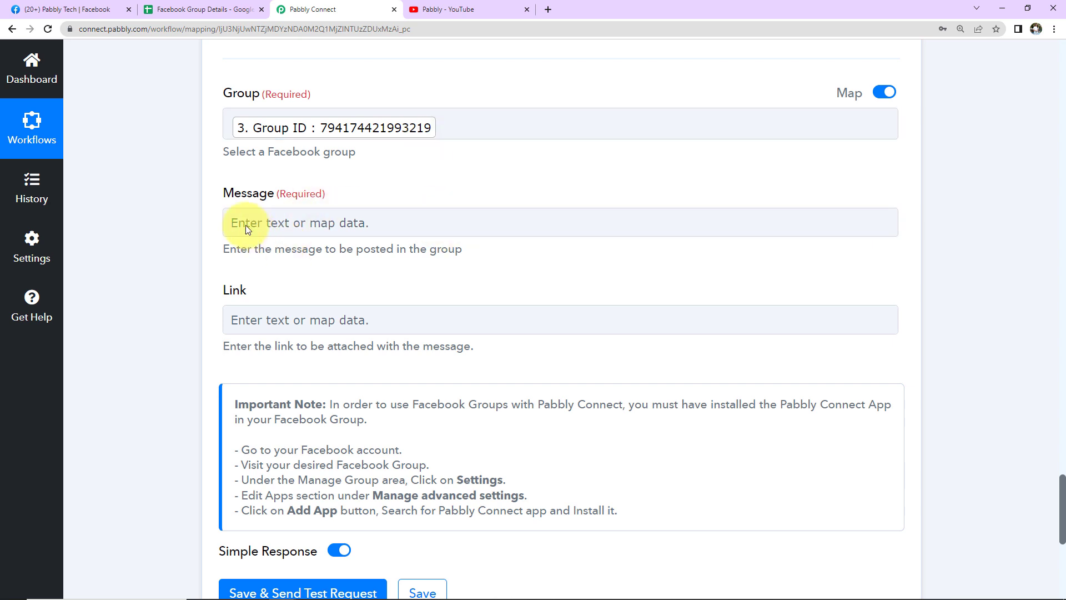
left_click(229, 204)
left_click(304, 227)
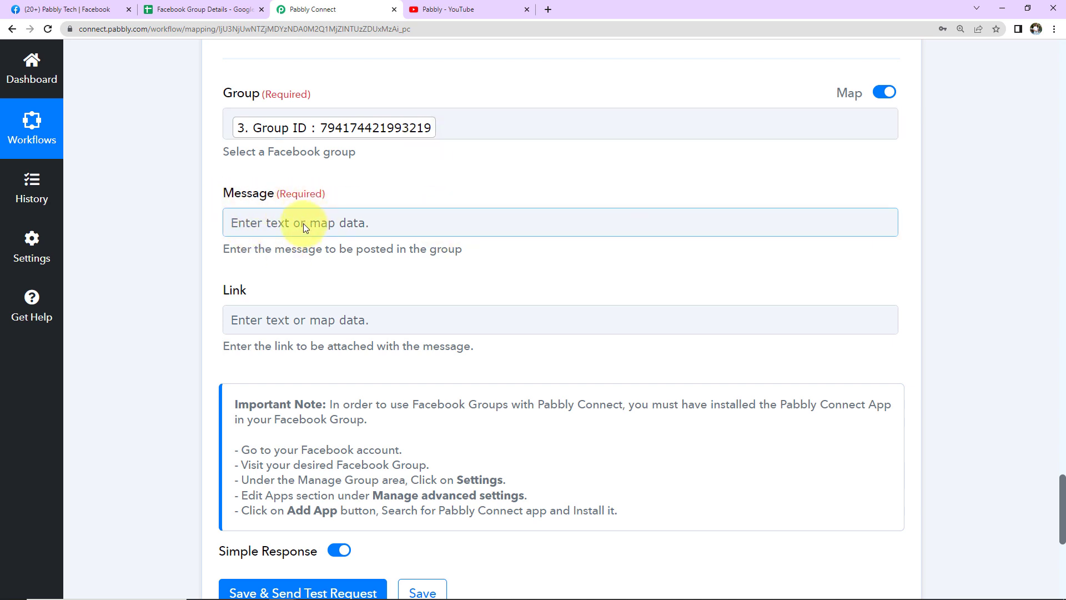
left_click(303, 222)
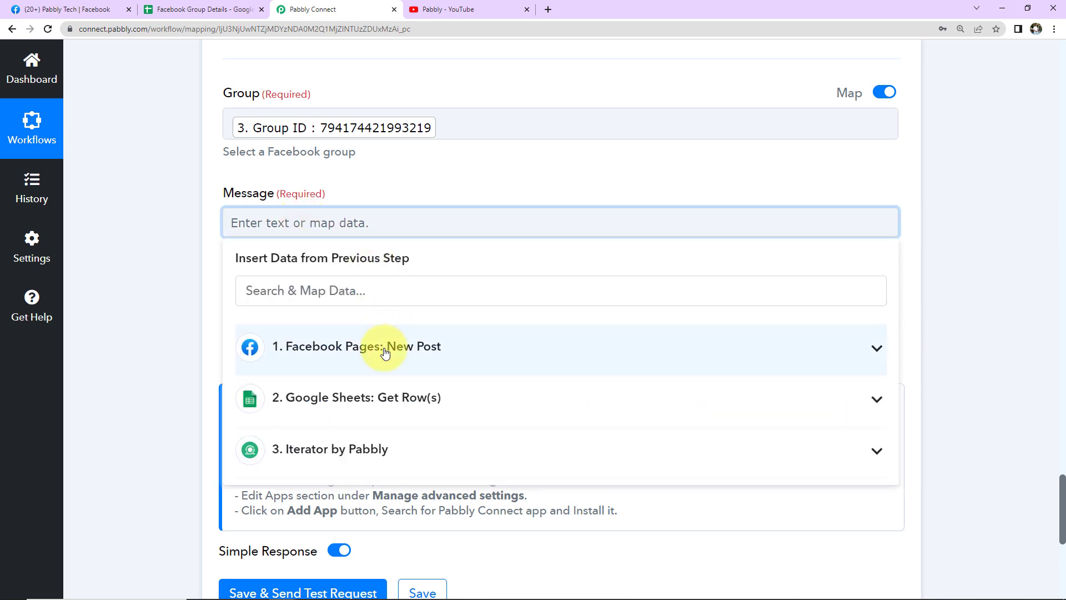
left_click(350, 370)
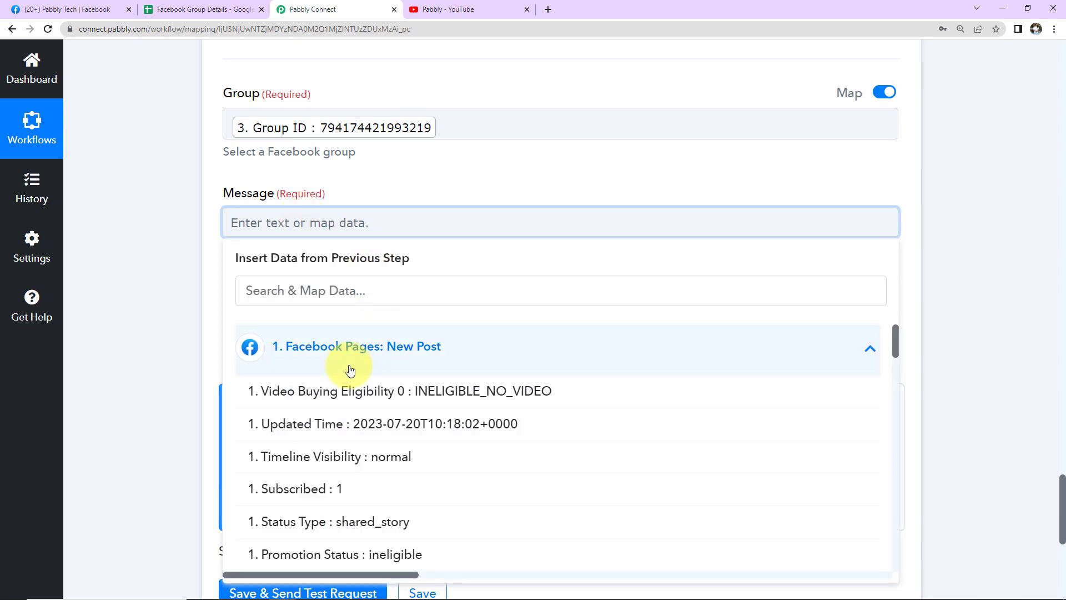
scroll(508, 462, "down", 5)
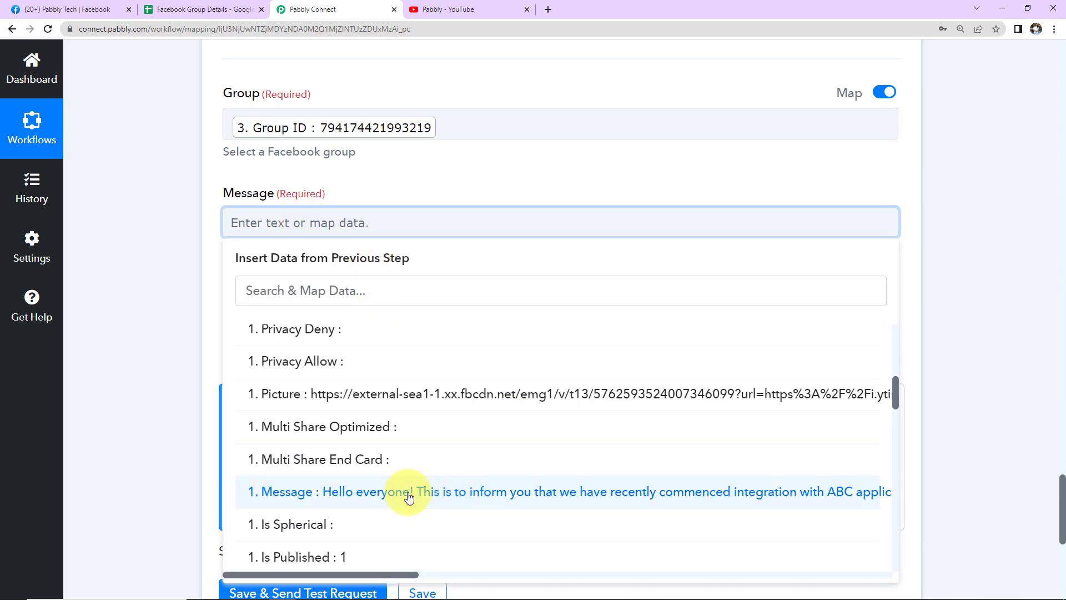
left_click(382, 493)
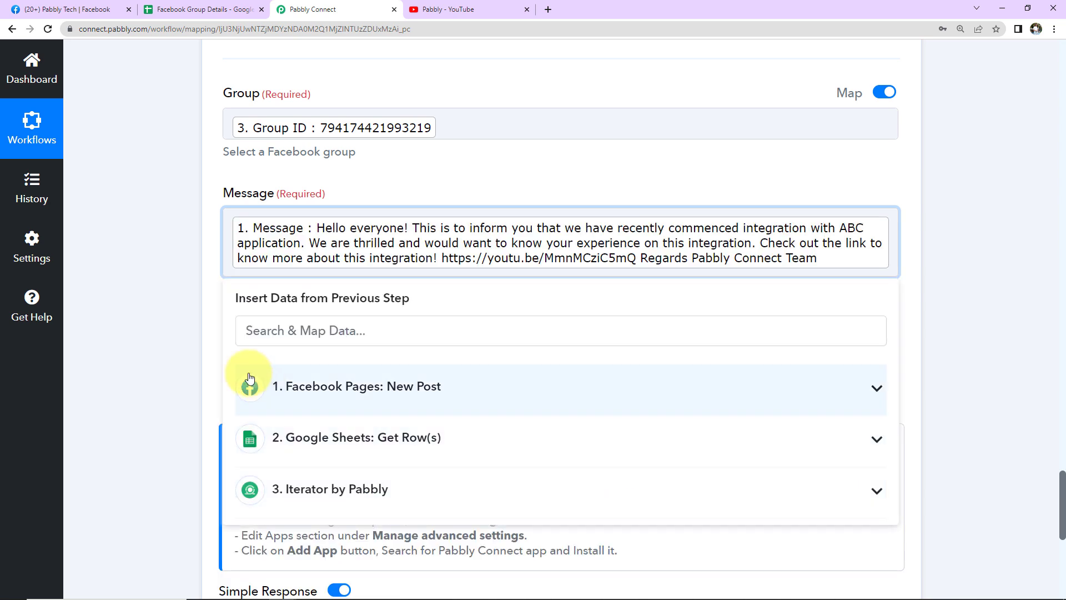
left_click(154, 262)
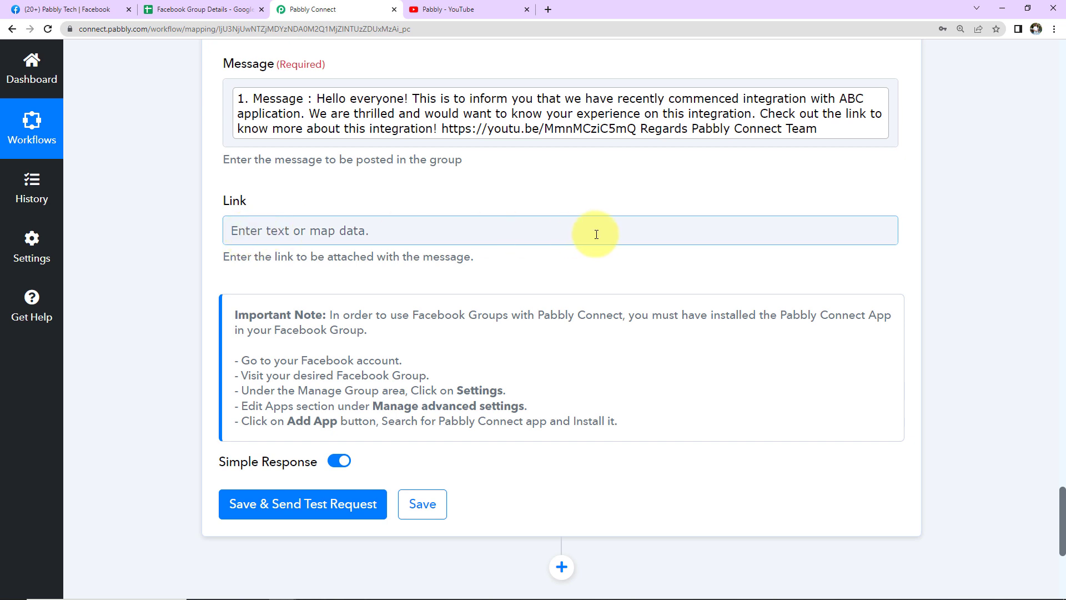
Step: Check the group list in the Facebook Group Details sheet and send the Post Message action's test request in Pabbly Connect
left_click(230, 10)
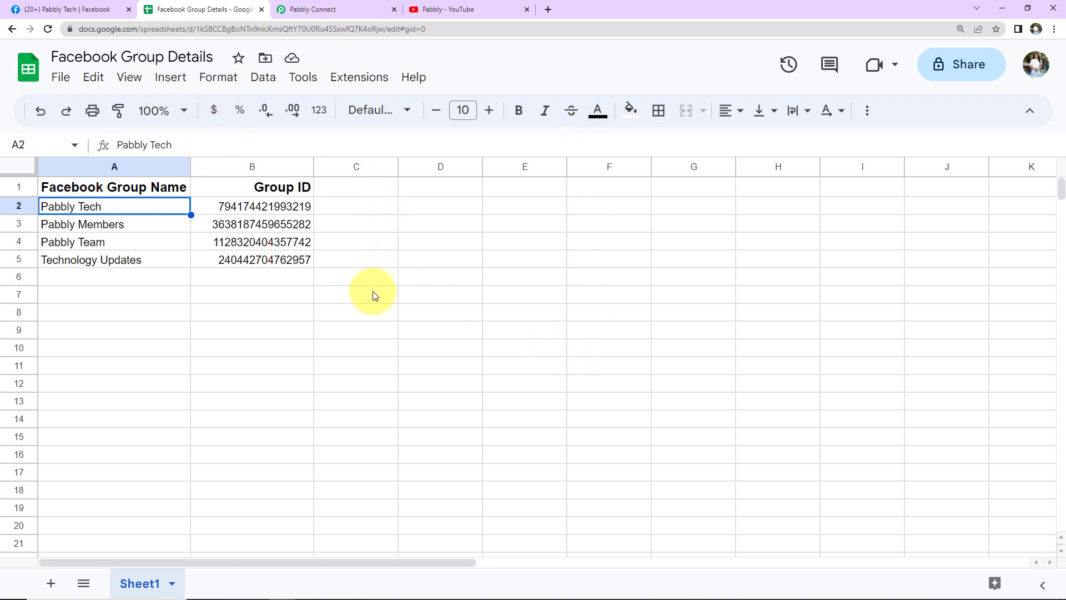
left_click(359, 11)
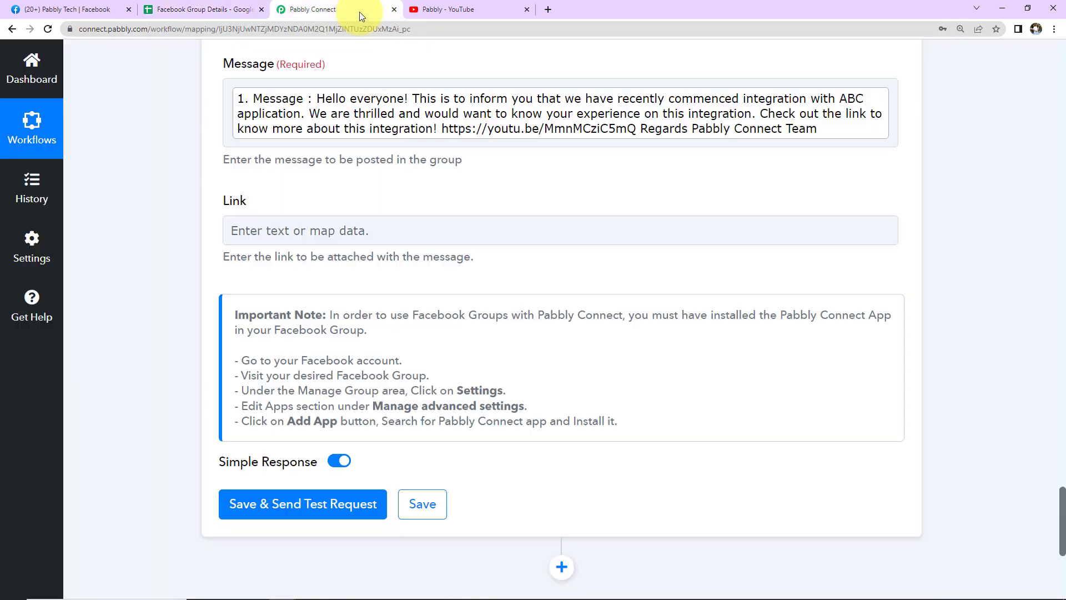
left_click(289, 497)
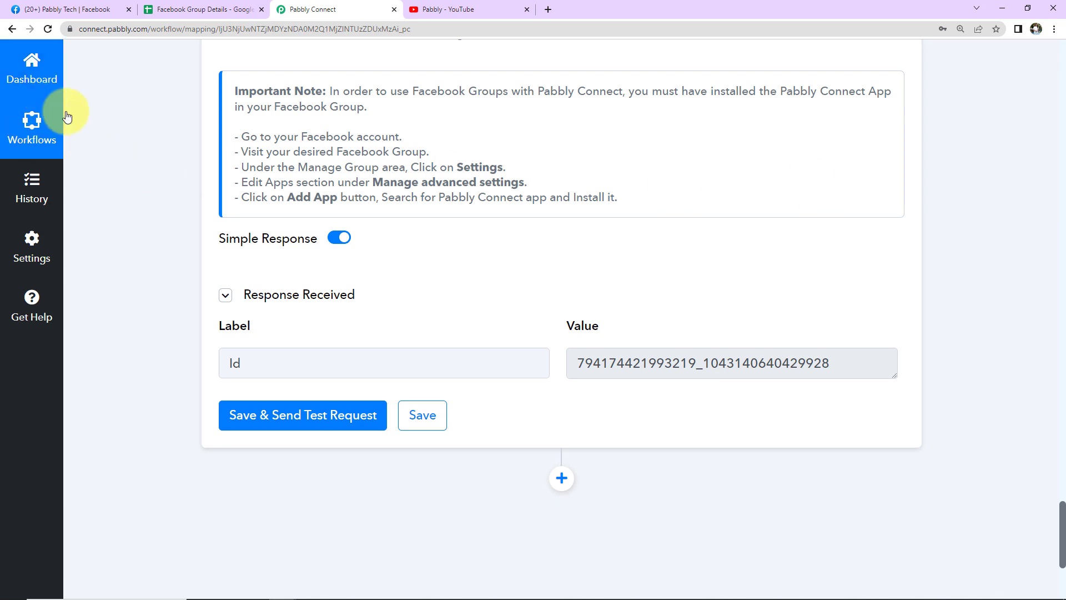
Step: Reload the Pabbly Tech group on Facebook and examine the full text of its newest post
left_click(71, 12)
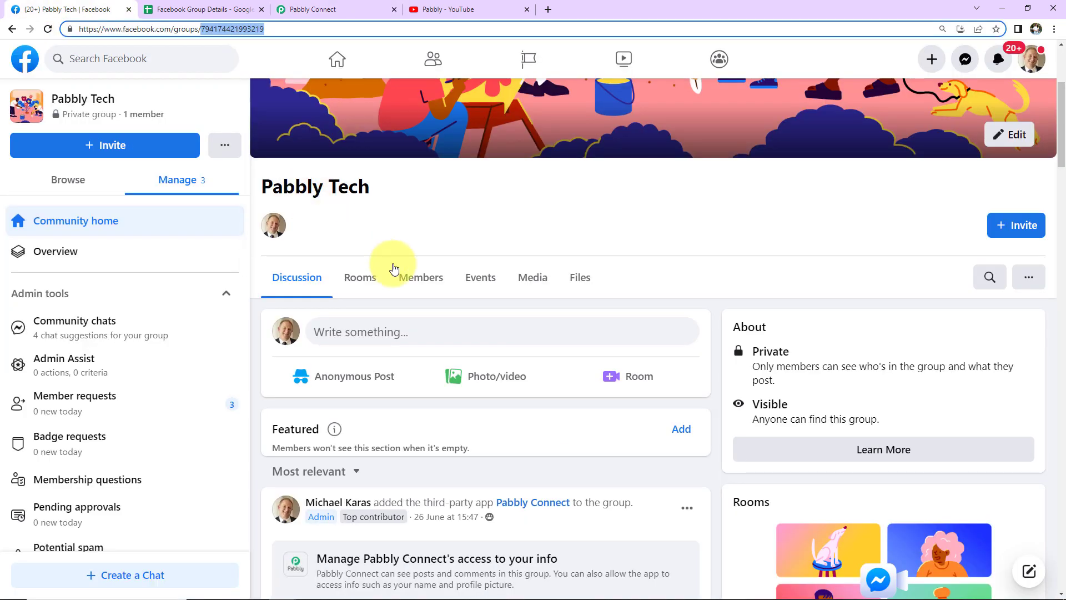
left_click(50, 32)
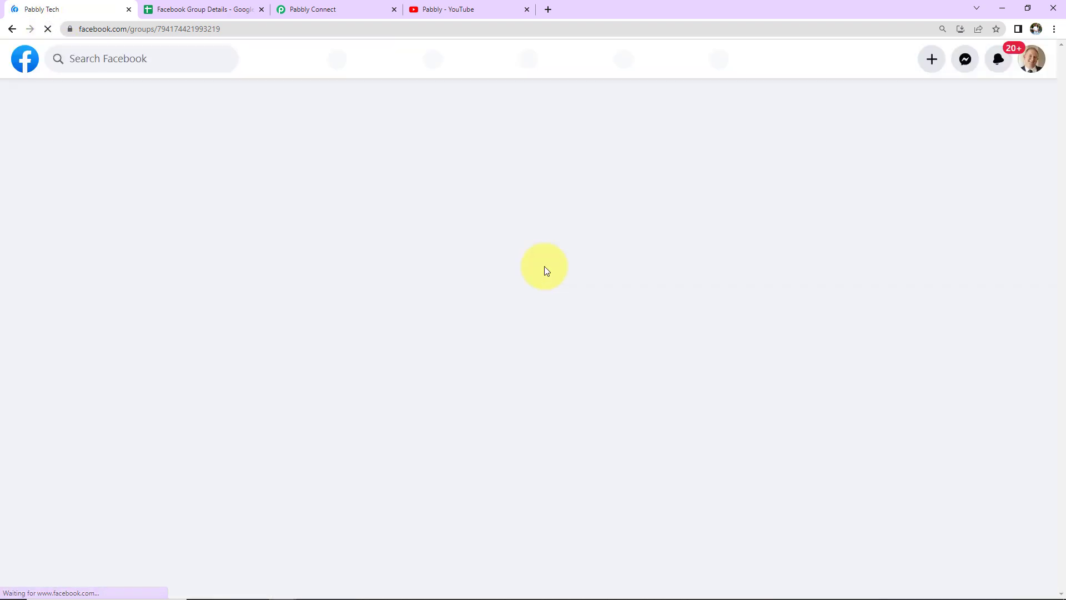
scroll(635, 427, "down", 5)
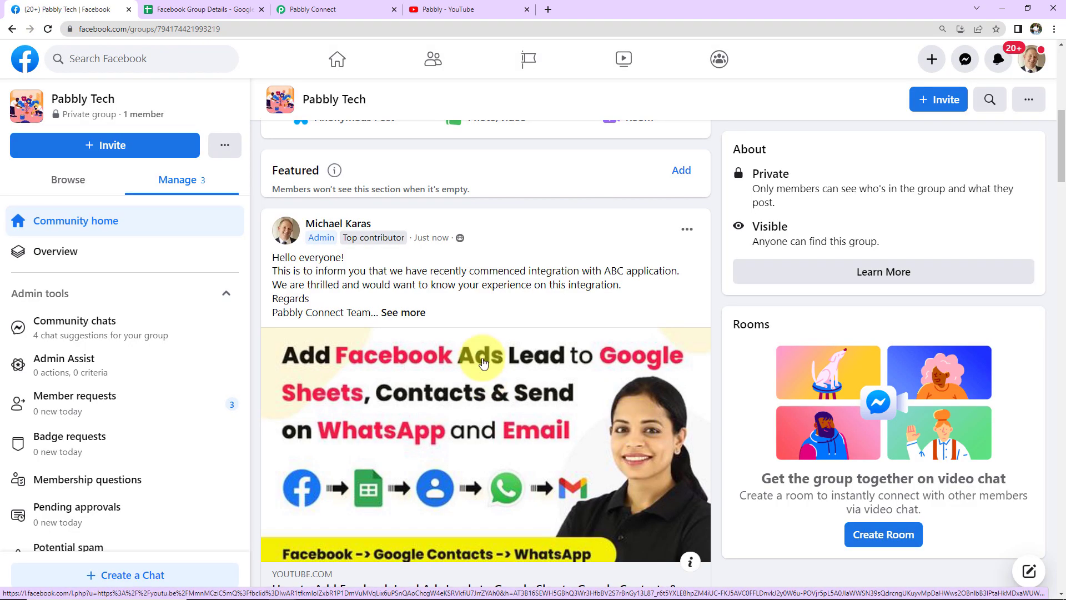
left_click(409, 312)
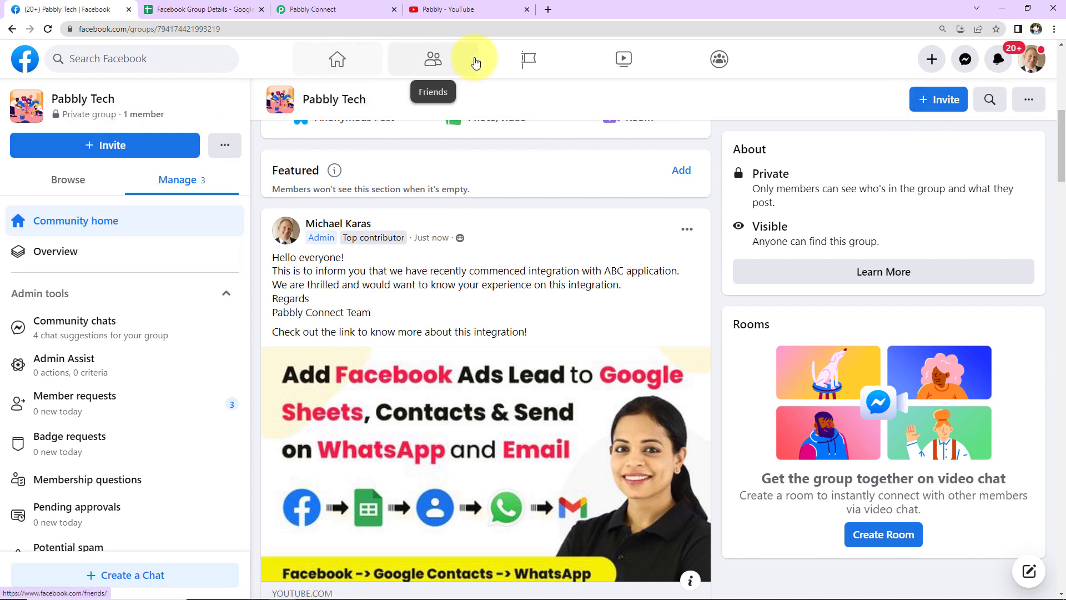
Step: Open the Pabbly Page on Facebook, switch to the Pabbly profile and view the Page's posts
left_click(508, 55)
left_click(495, 171)
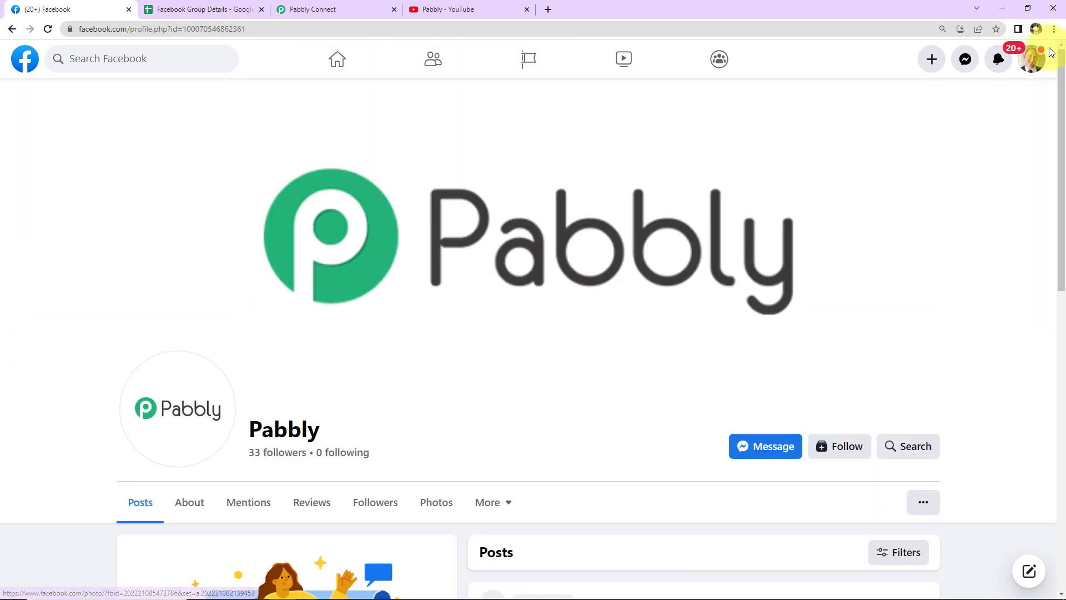
left_click(1030, 69)
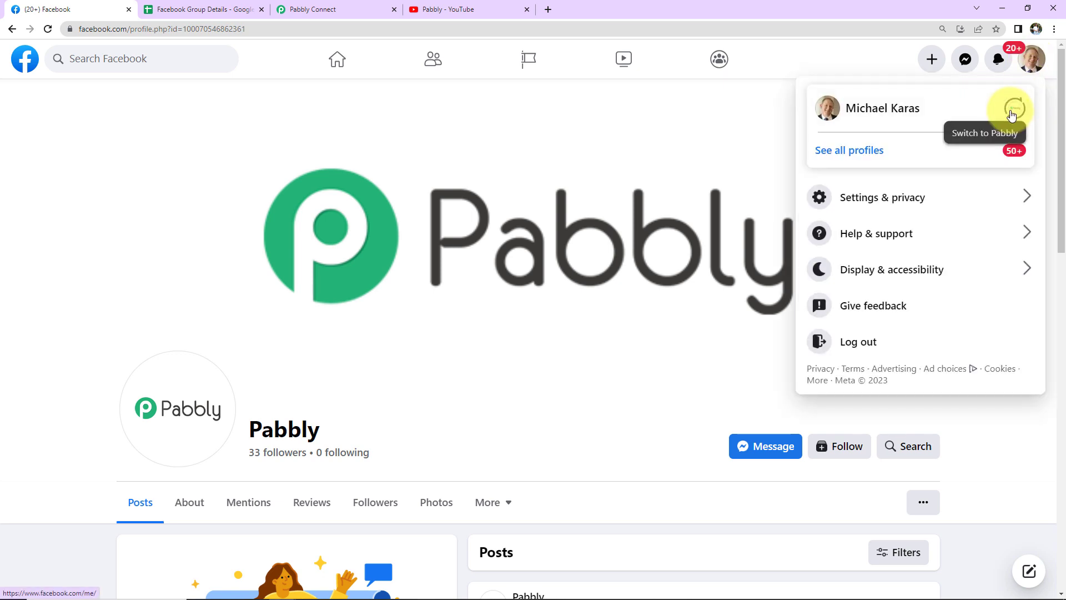
left_click(1014, 109)
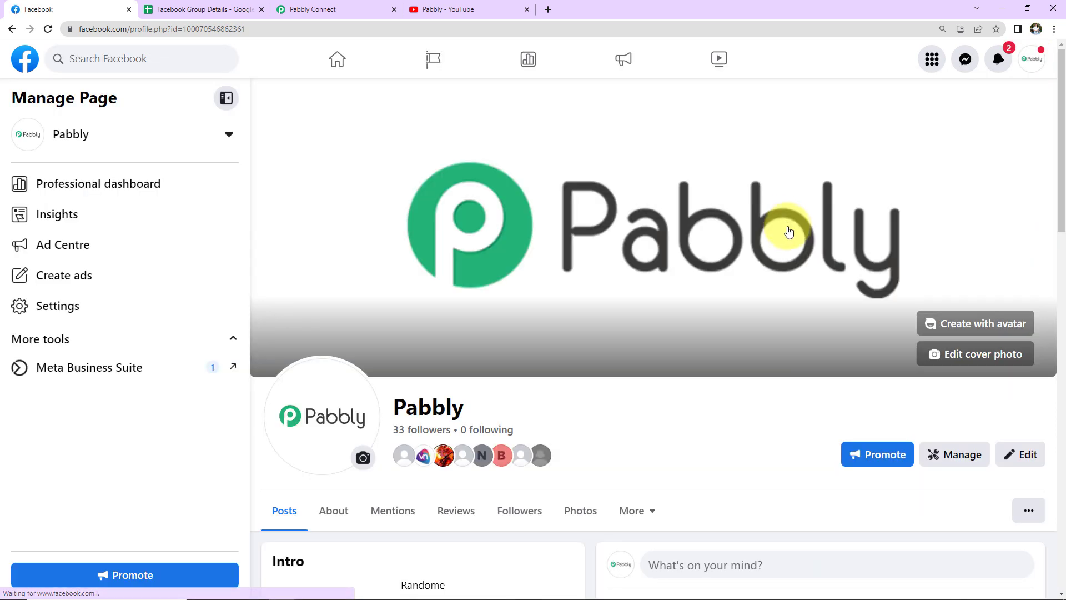
scroll(795, 264, "down", 5)
scroll(795, 264, "down", 4)
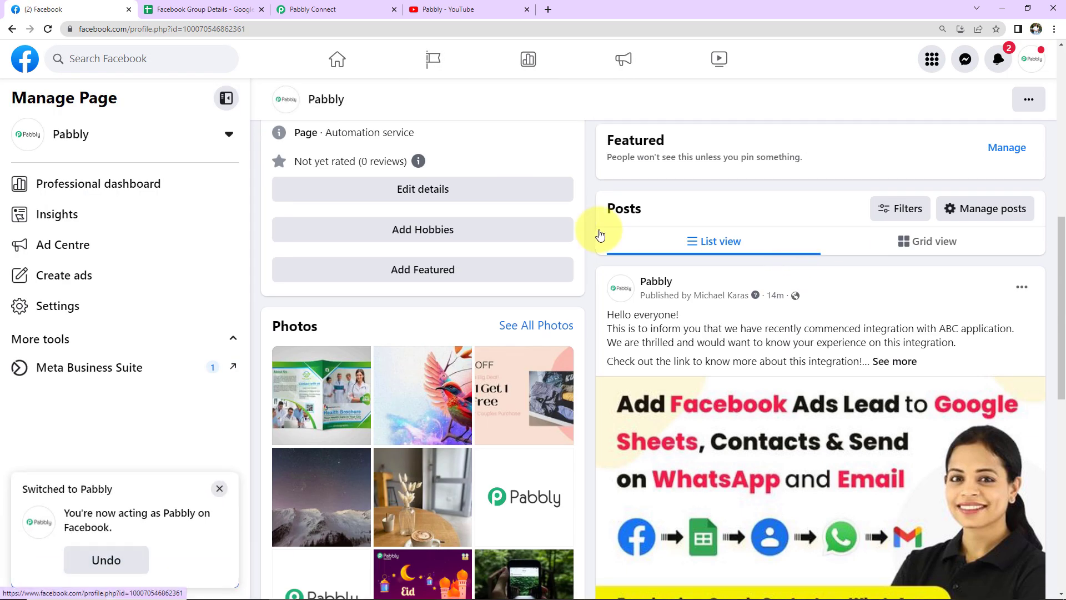
Step: Publish a Page post reading "Thank you everyone for the positive response. We will keep sharing such interesting integrations with you. Regards Pabbly Connect", without a WhatsApp button
scroll(707, 245, "up", 2)
left_click(710, 188)
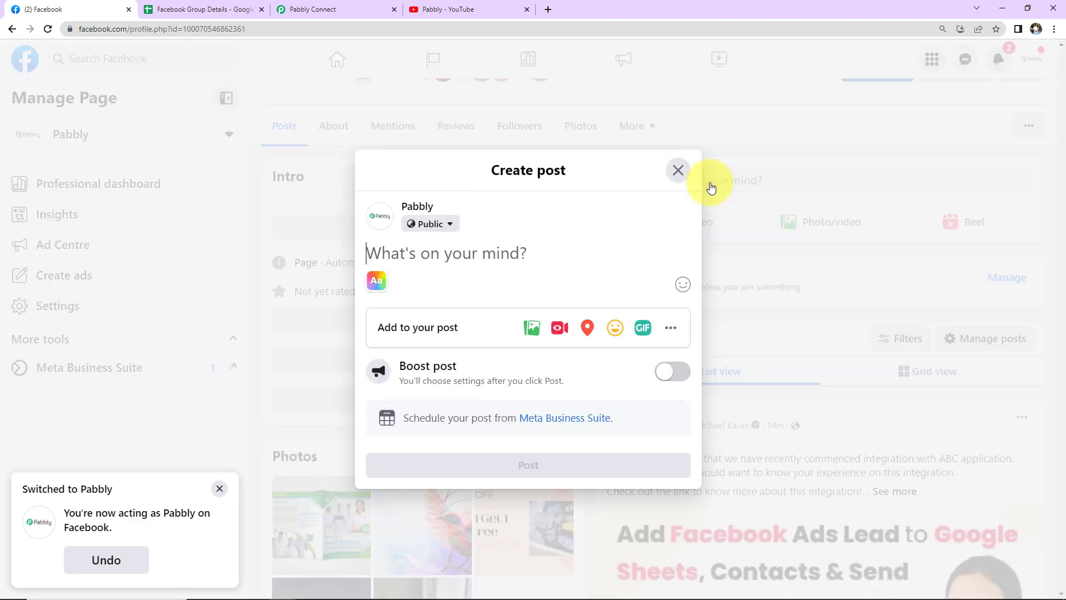
type("Thank you everyone for the positive response.  We will keep sharing such interesting integrations with you. Regards Pabbly Connect")
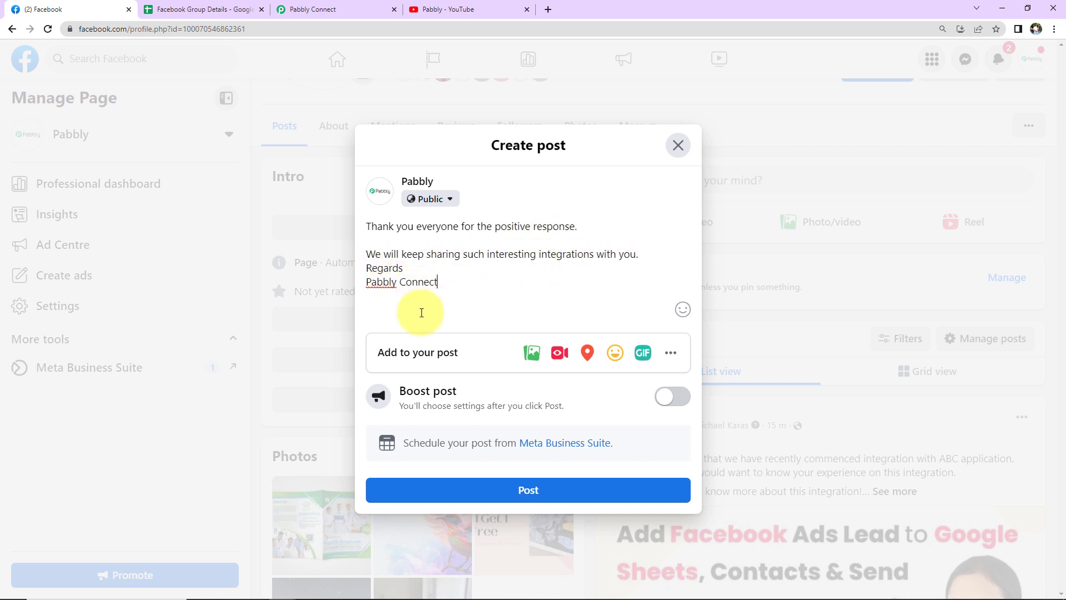
left_click(465, 491)
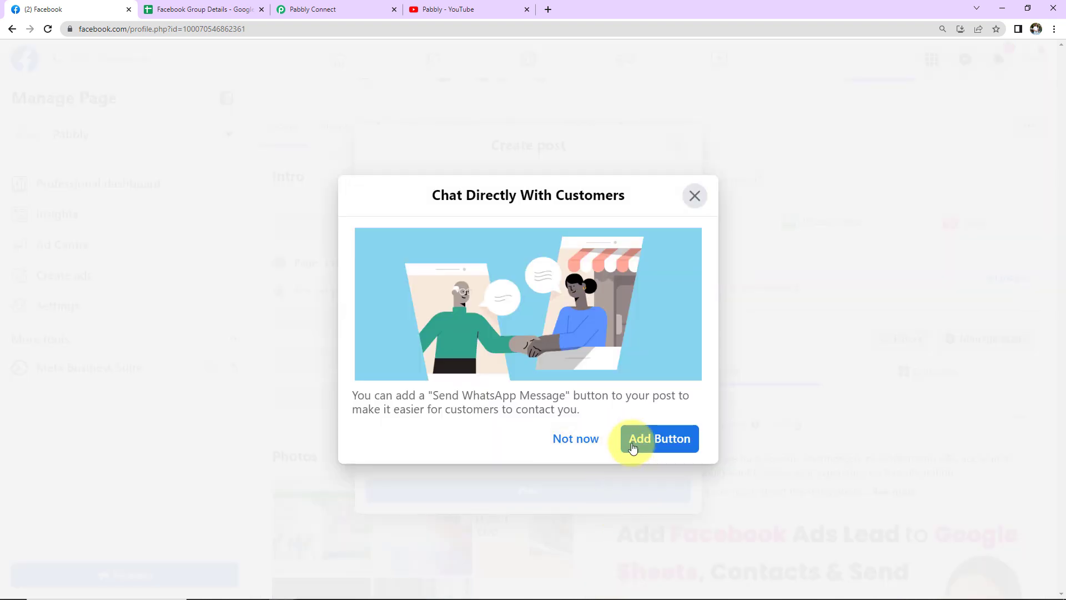
left_click(573, 441)
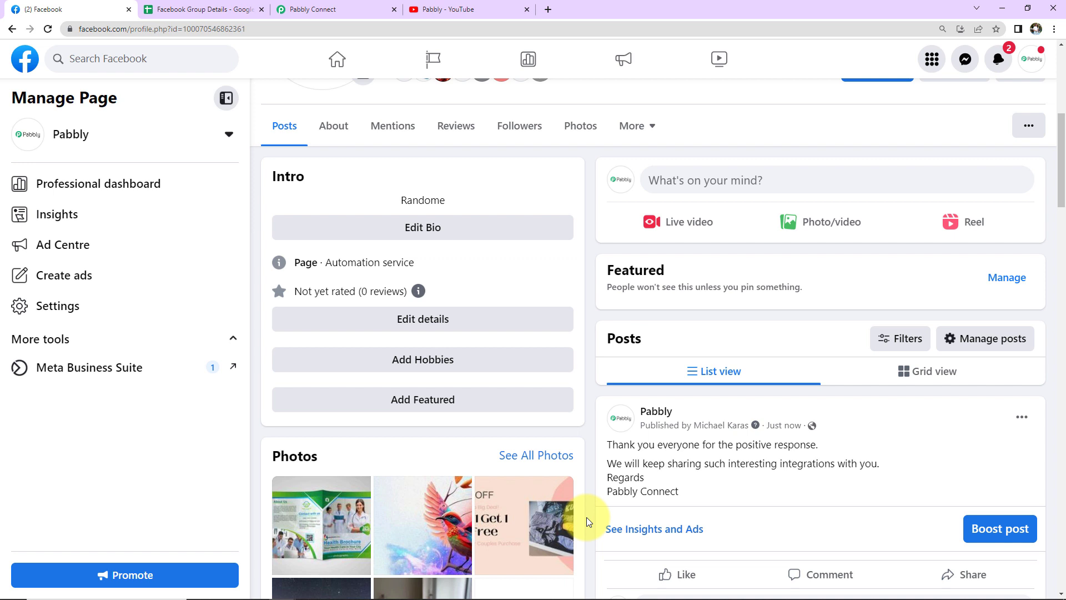
scroll(586, 518, "down", 5)
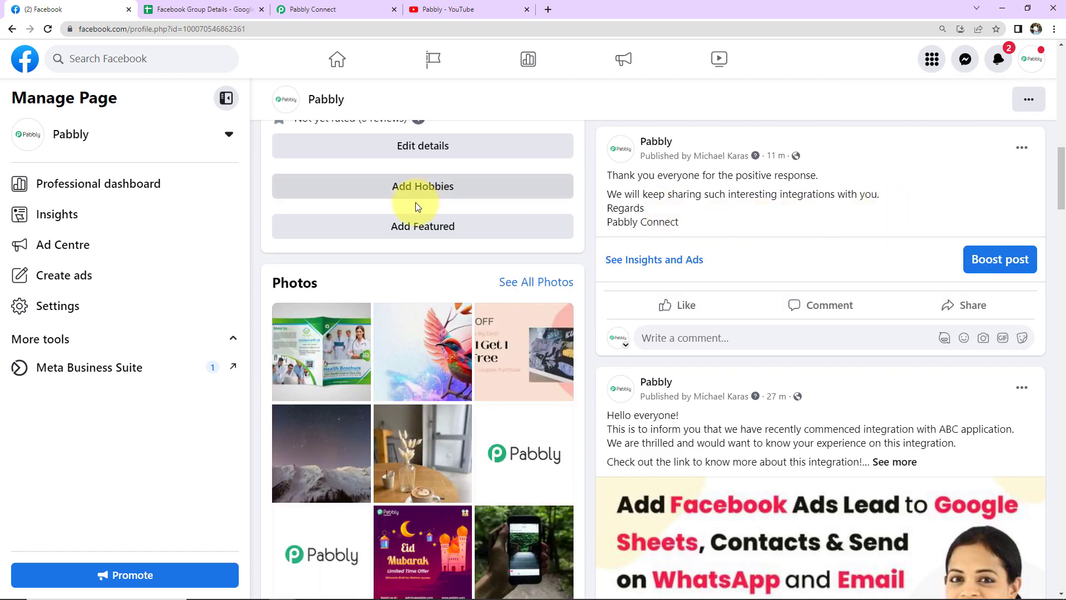
Step: Switch from the Pabbly Page back to the personal Facebook profile and open the Groups feed
left_click(1032, 61)
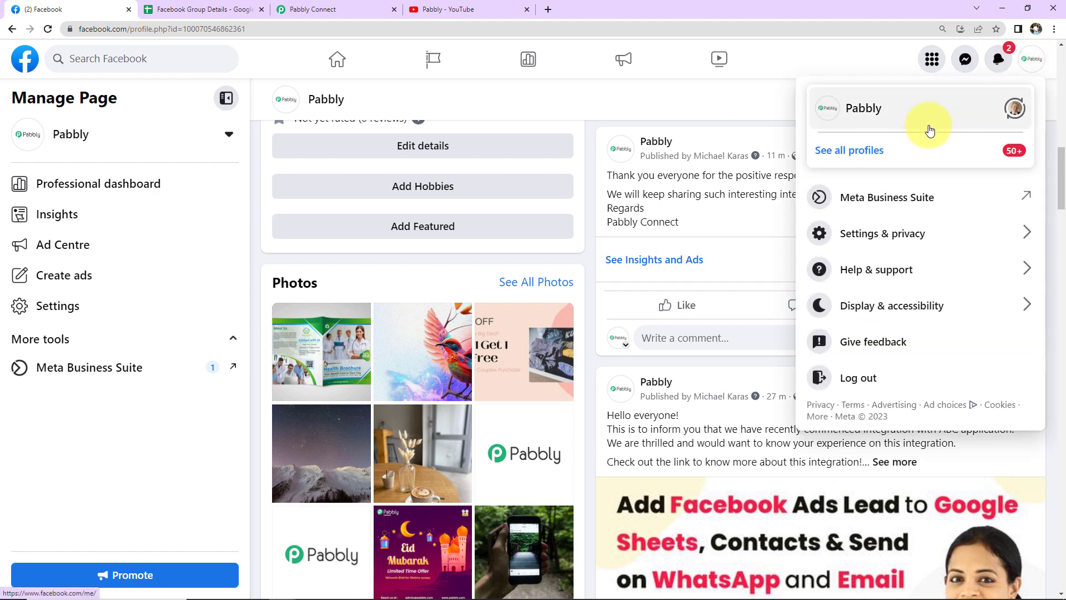
left_click(1015, 111)
left_click(692, 161)
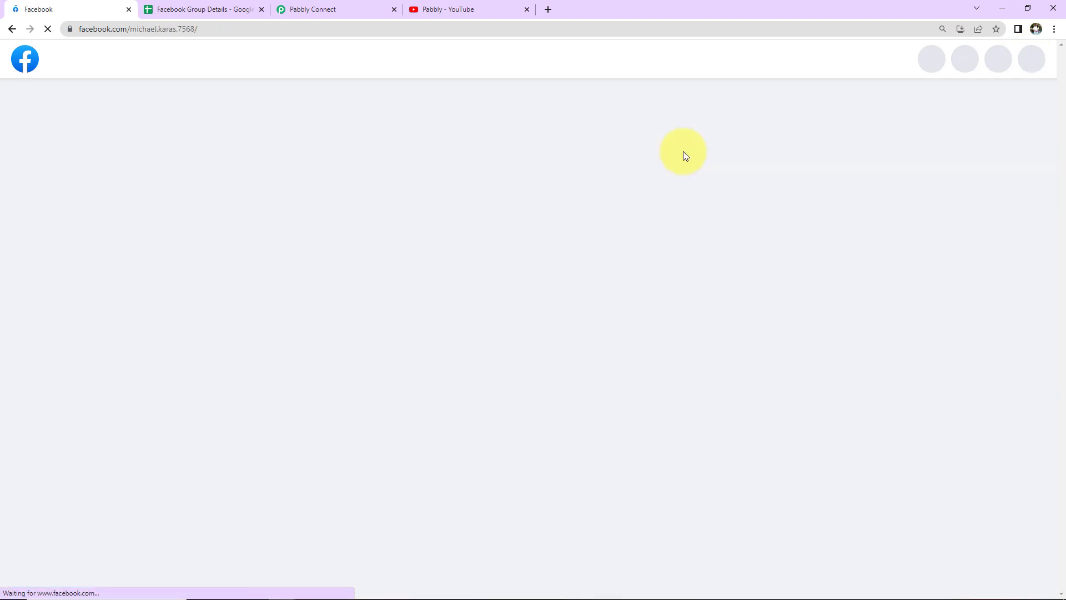
left_click(327, 61)
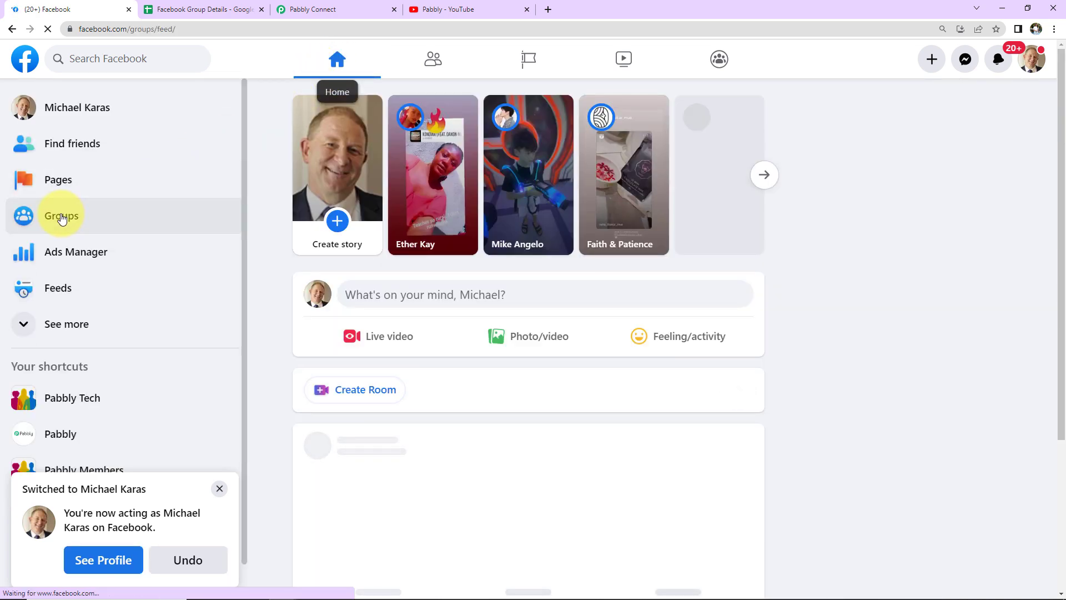
left_click(61, 217)
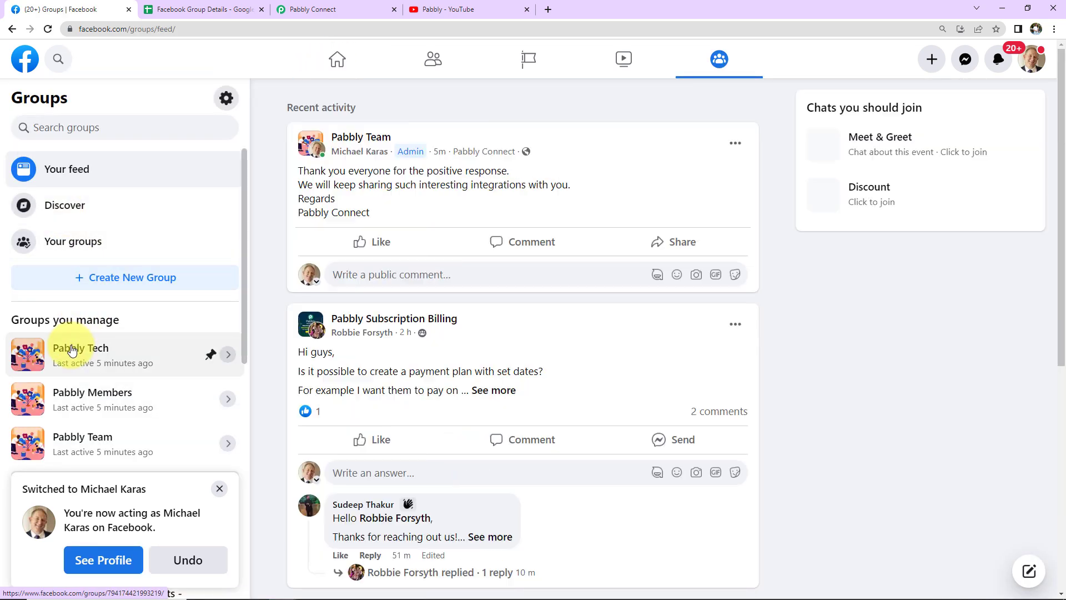
Step: Check the newest post in the Pabbly Tech, Pabbly Members and Pabbly Team groups in turn
left_click(72, 349)
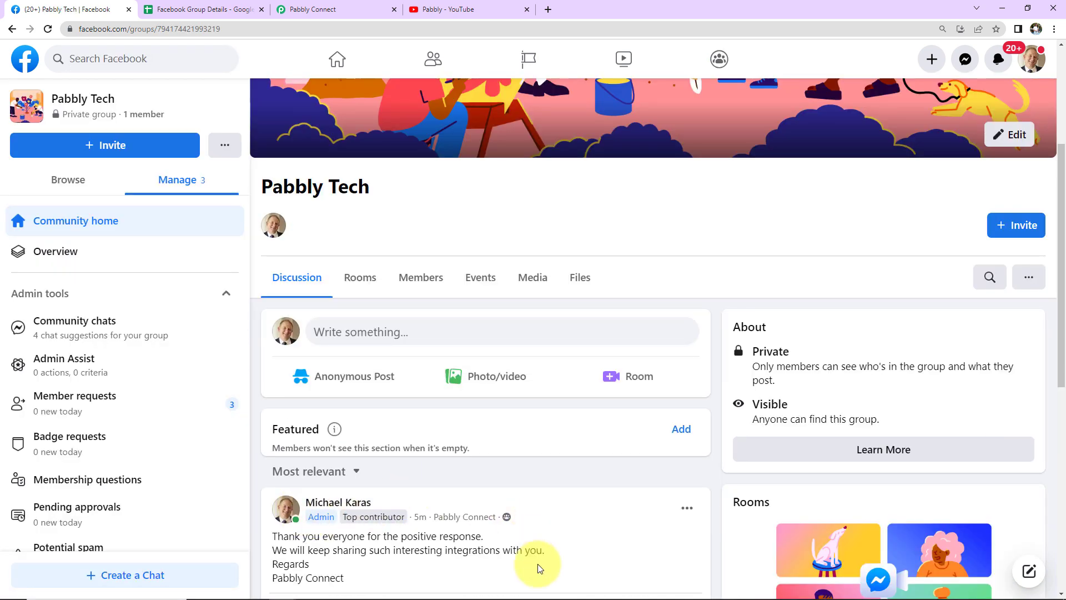
left_click(14, 30)
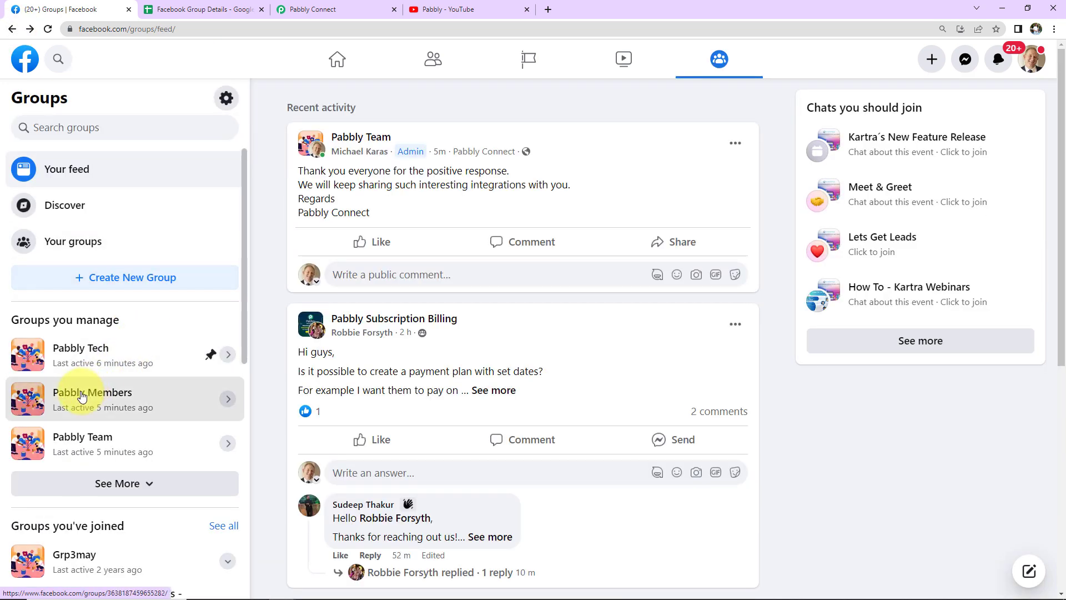
left_click(78, 393)
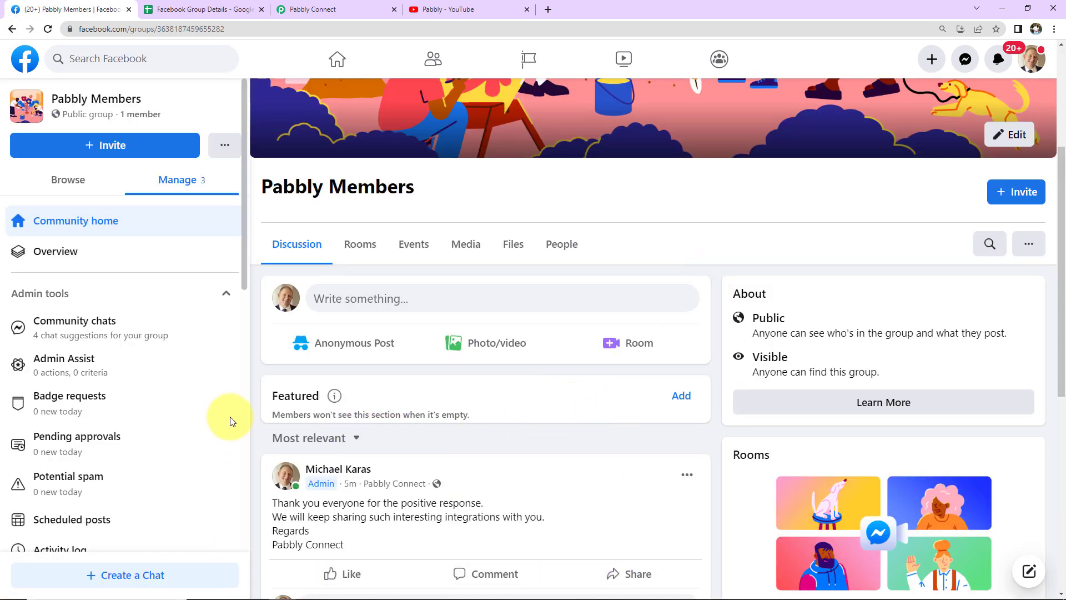
left_click(12, 29)
left_click(69, 435)
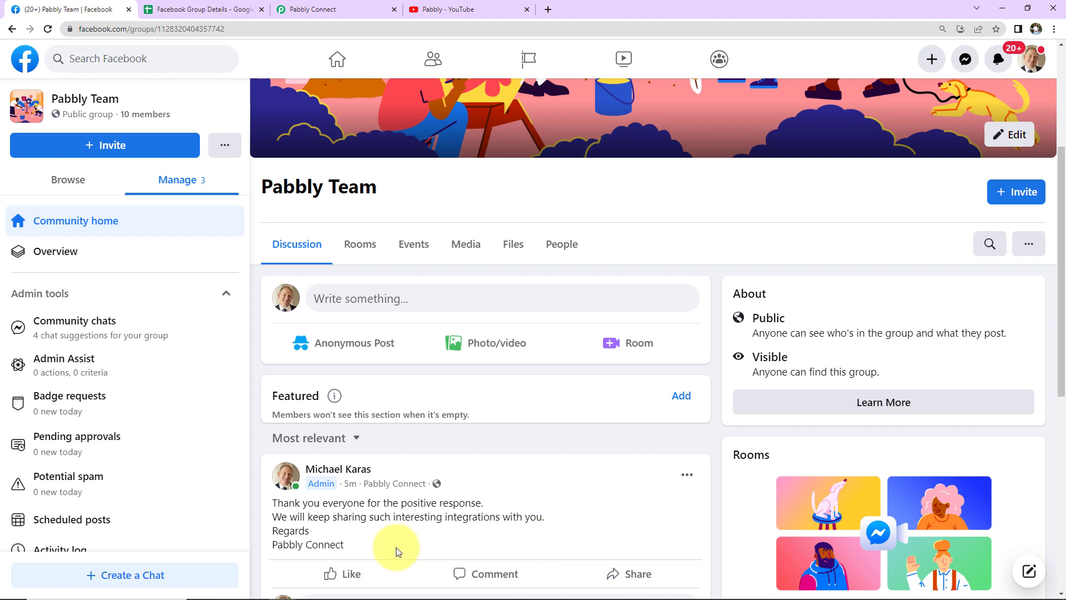
Step: Return to the Groups feed, expand the list of managed groups and check the newest post in Technology Updates
left_click(12, 29)
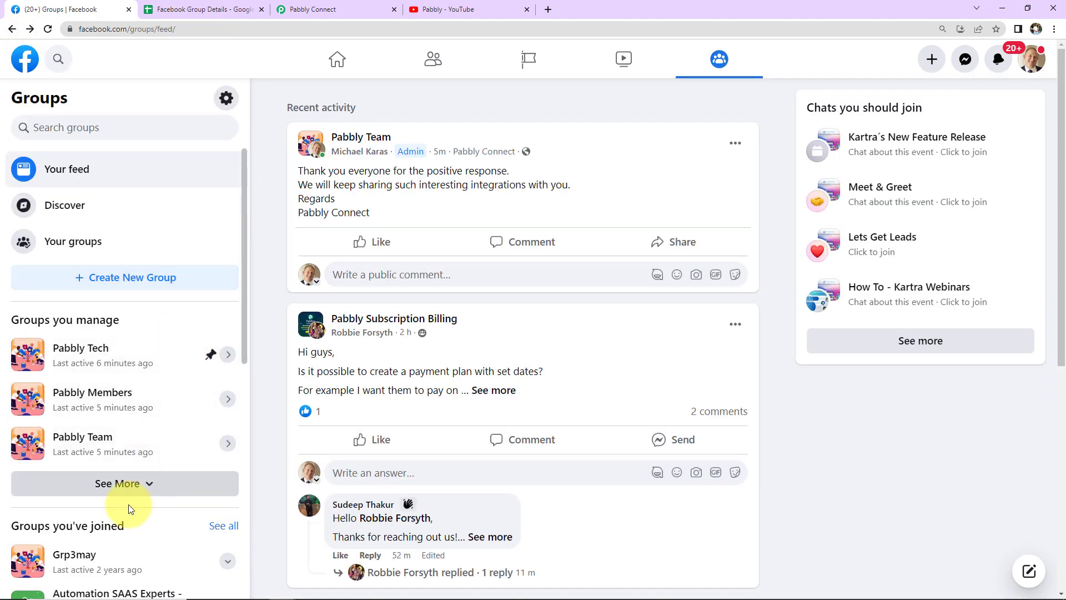
left_click(111, 485)
scroll(117, 533, "down", 7)
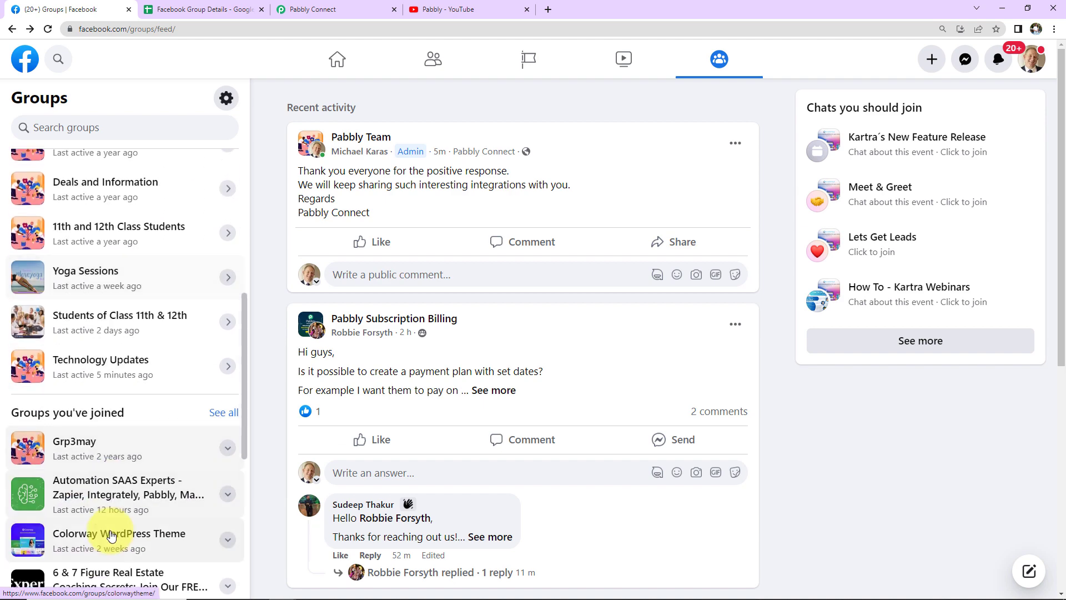
left_click(89, 362)
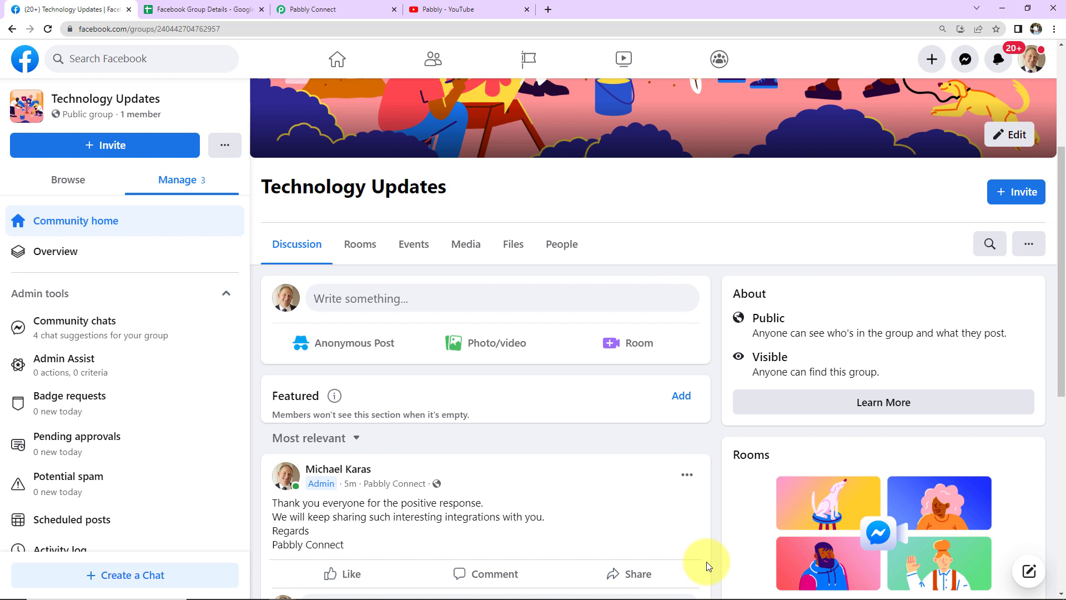
Step: Switch to the Pabbly Connect workflow and collapse the Facebook Pages: New Post trigger and the Facebook Groups: Post Message action
left_click(270, 8)
scroll(796, 400, "up", 10)
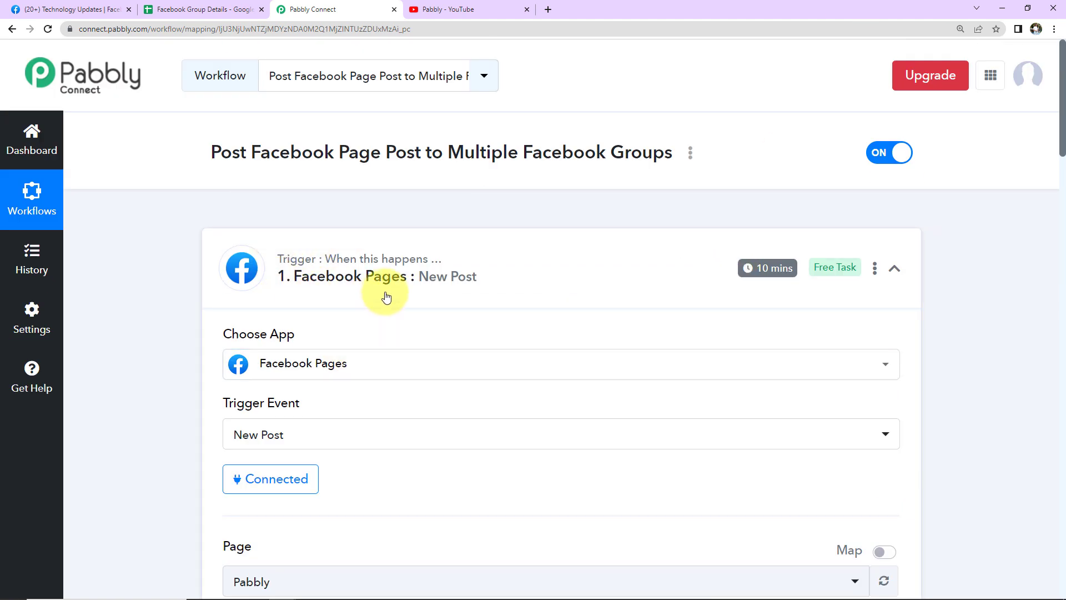
left_click(893, 270)
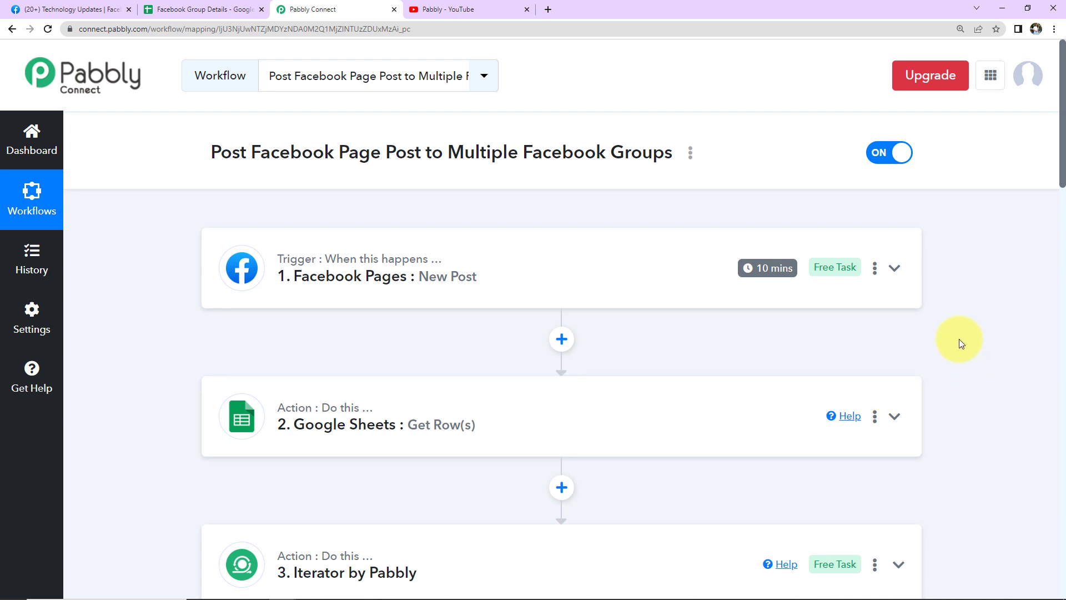
scroll(959, 339, "down", 2)
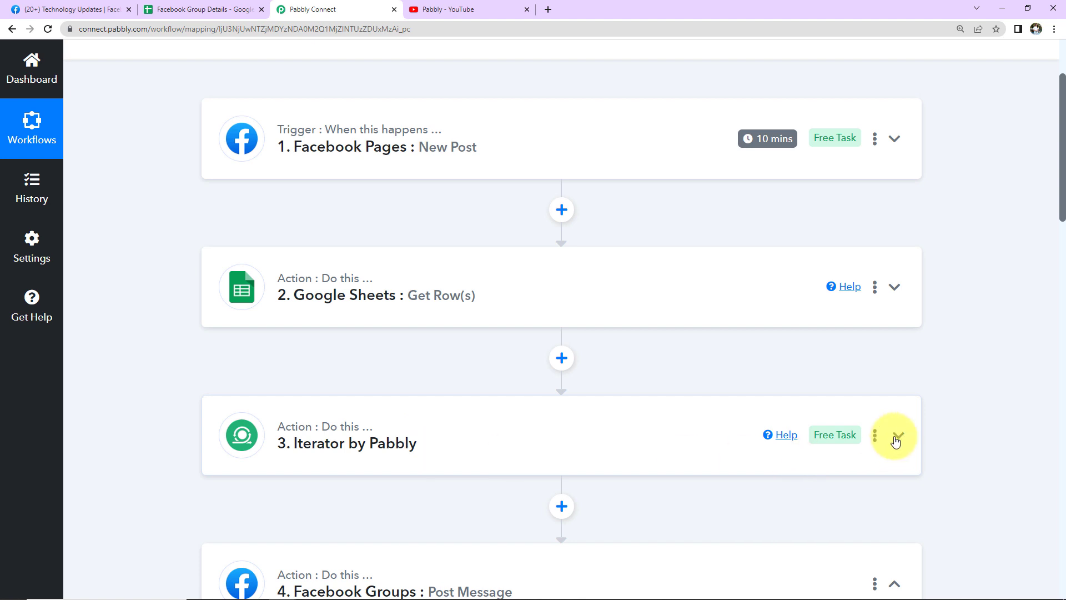
scroll(961, 420, "down", 2)
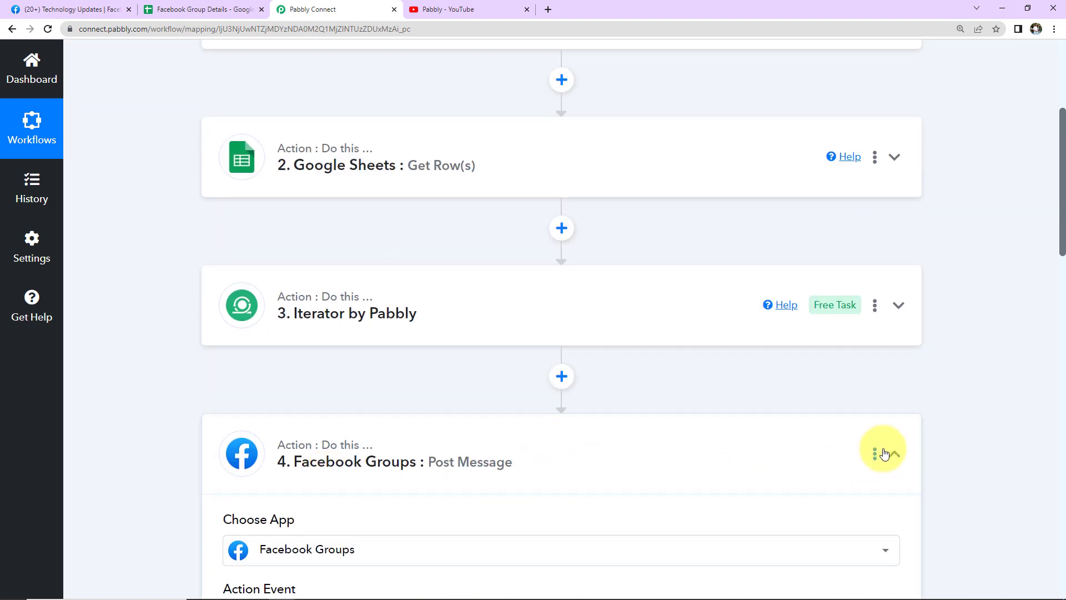
left_click(895, 455)
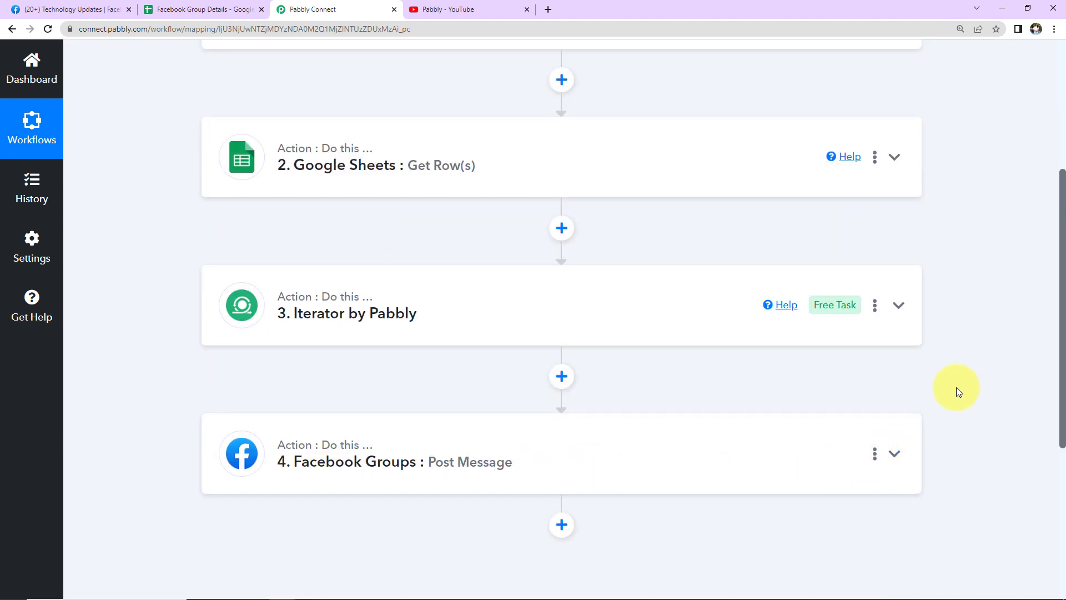